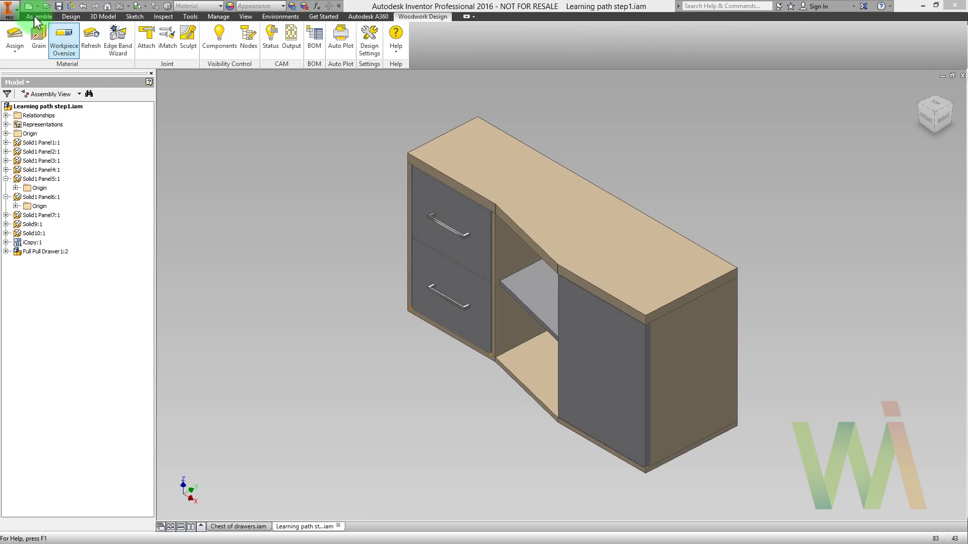
# - Create a new part from the Standard.ipt template
pyautogui.click(29, 7)
pyautogui.click(501, 197)
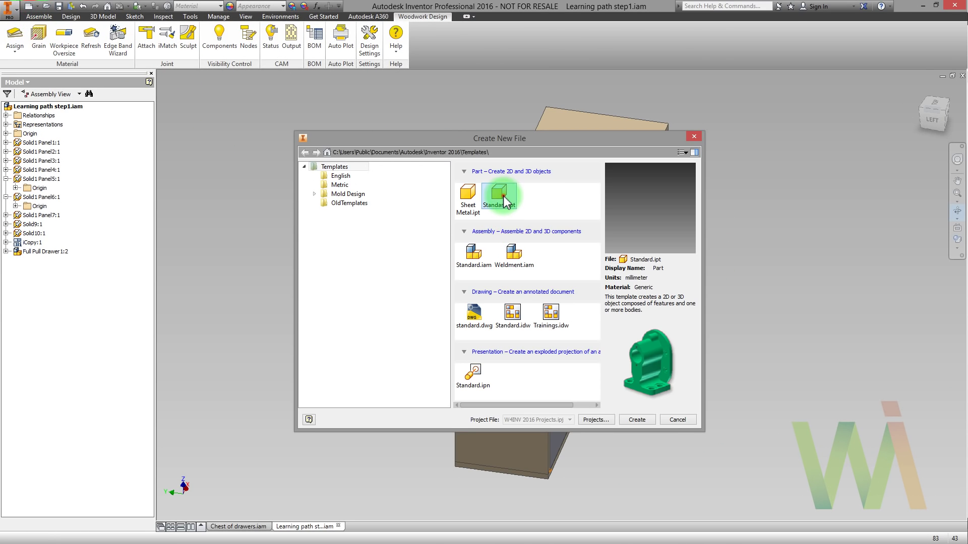
pyautogui.click(642, 419)
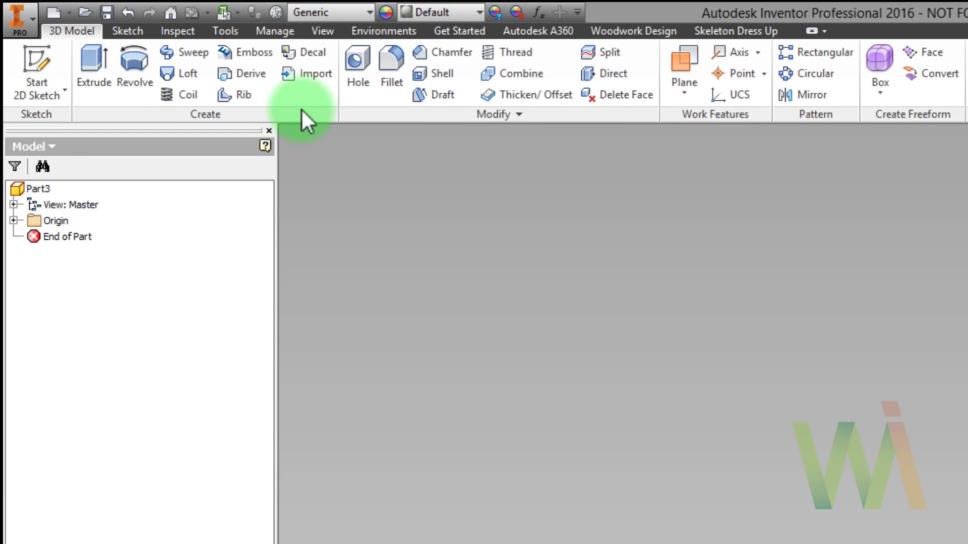
# - Add the Primitives panel to the ribbon and start a Box primitive
pyautogui.rightClick(293, 99)
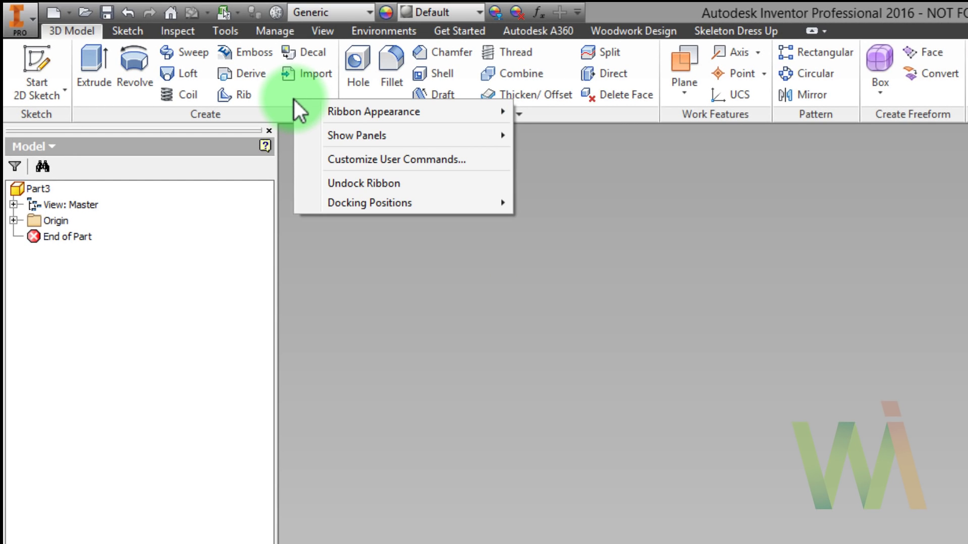
pyautogui.moveTo(343, 134)
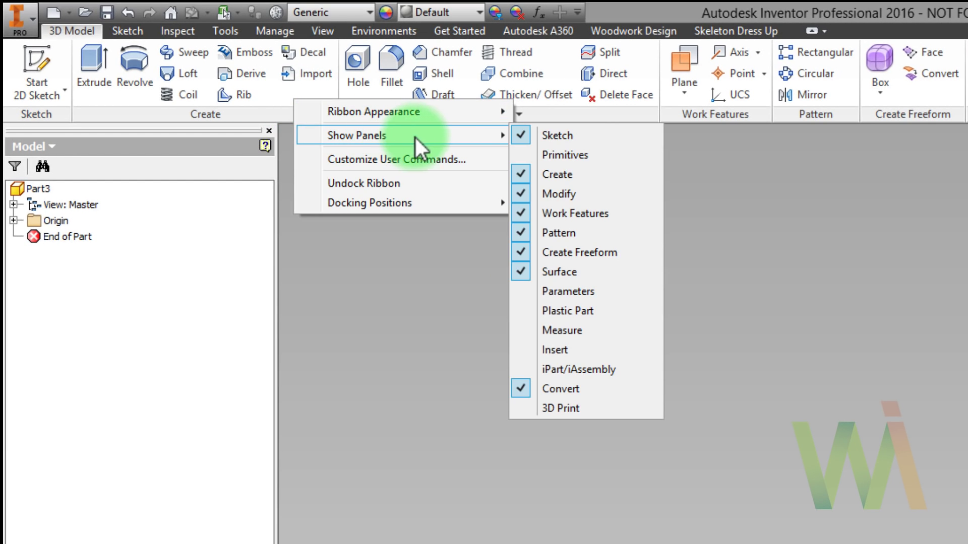
pyautogui.click(590, 156)
pyautogui.click(97, 65)
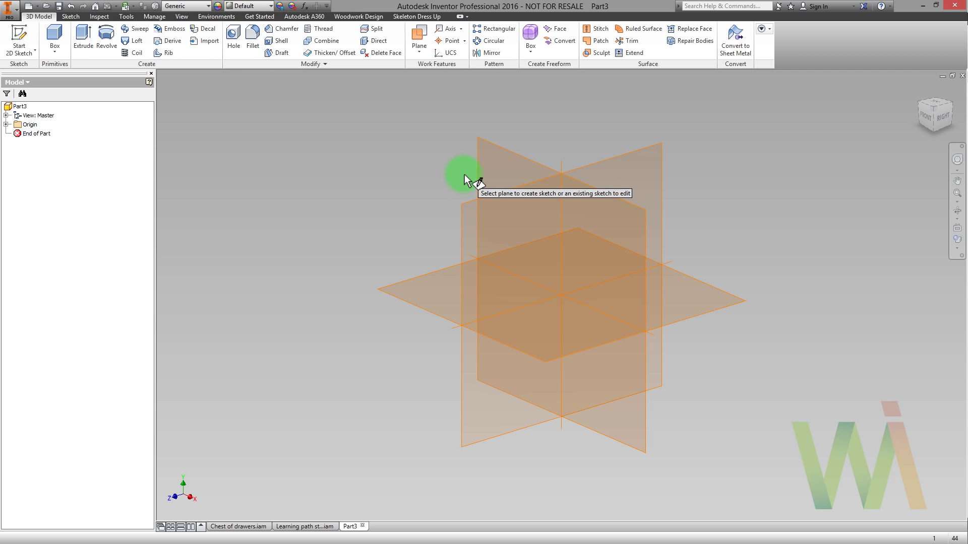
# - Place the box sketch on the XY origin plane and set the current view as Top
pyautogui.click(477, 175)
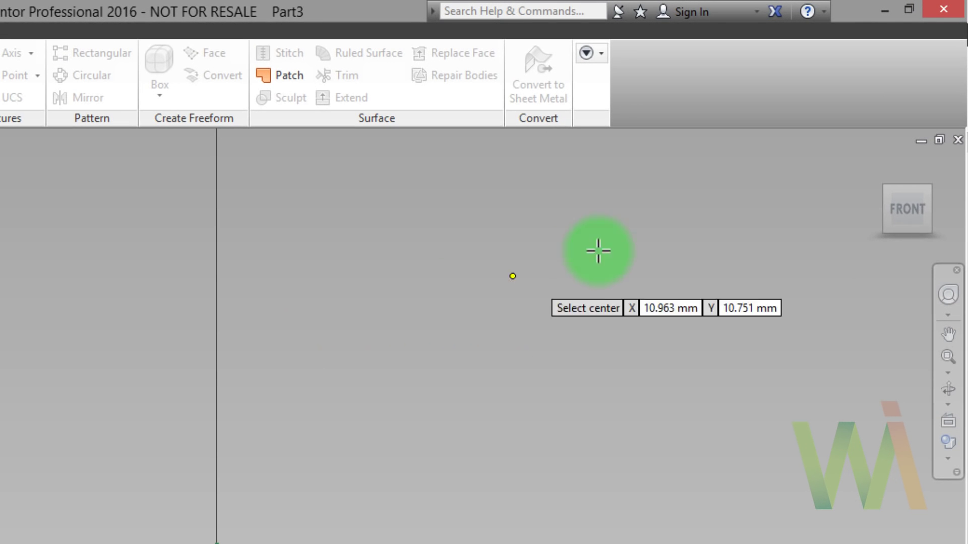
pyautogui.rightClick(900, 217)
pyautogui.moveTo(867, 368)
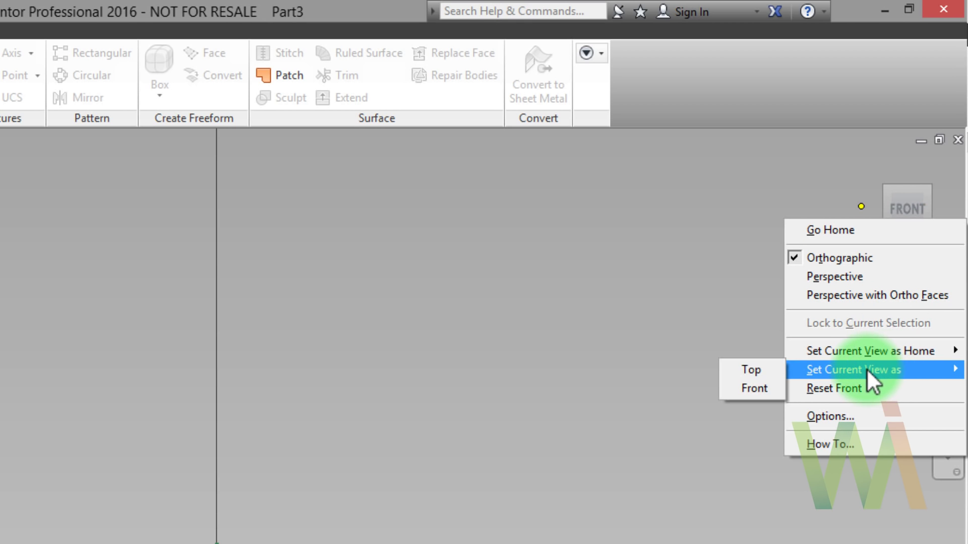
pyautogui.click(754, 373)
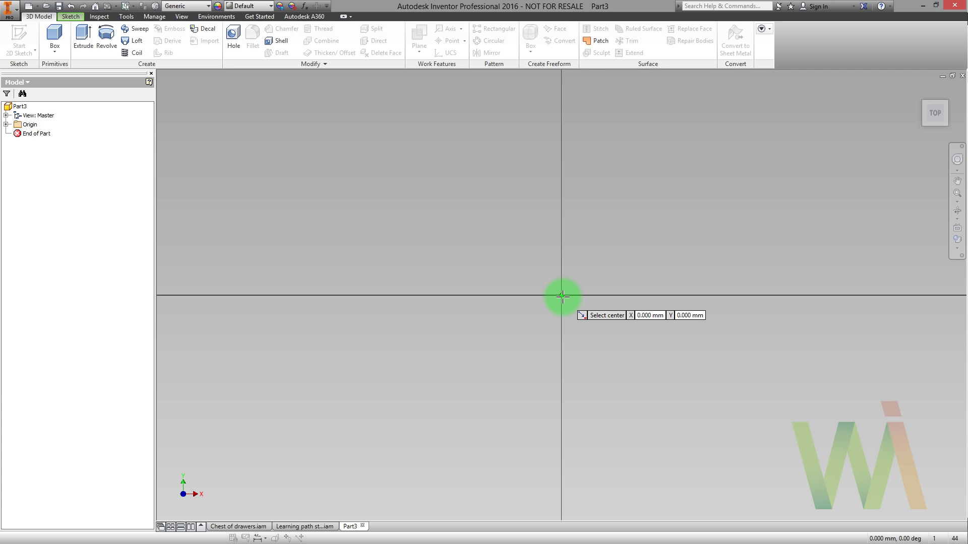
# - Center the box rectangle on the origin with Length 1200 and Depth 400
pyautogui.click(562, 297)
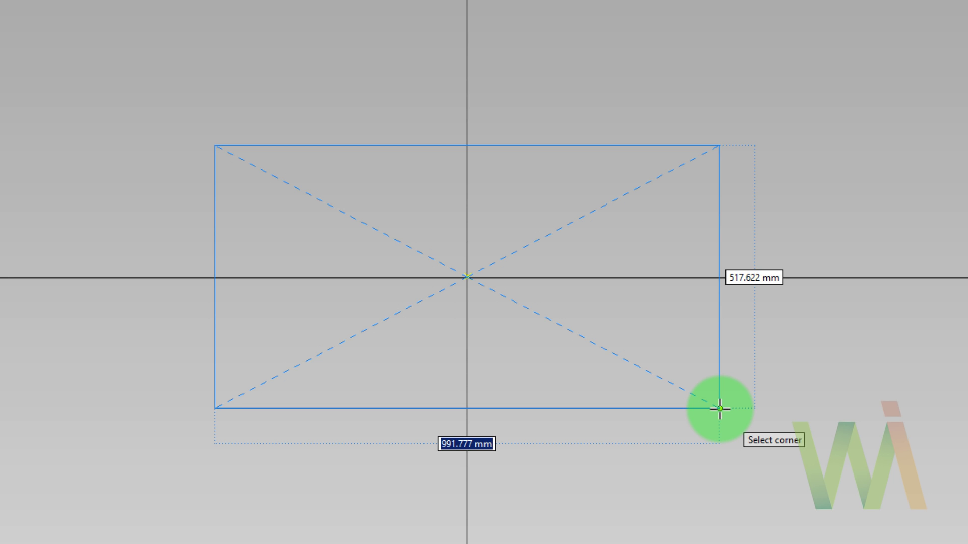
pyautogui.write('Length=')
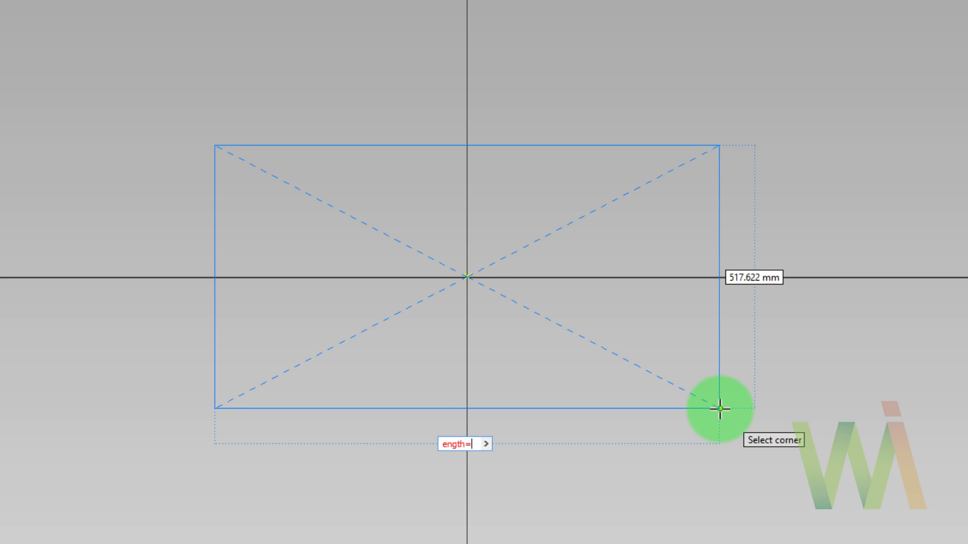
pyautogui.write('1200')
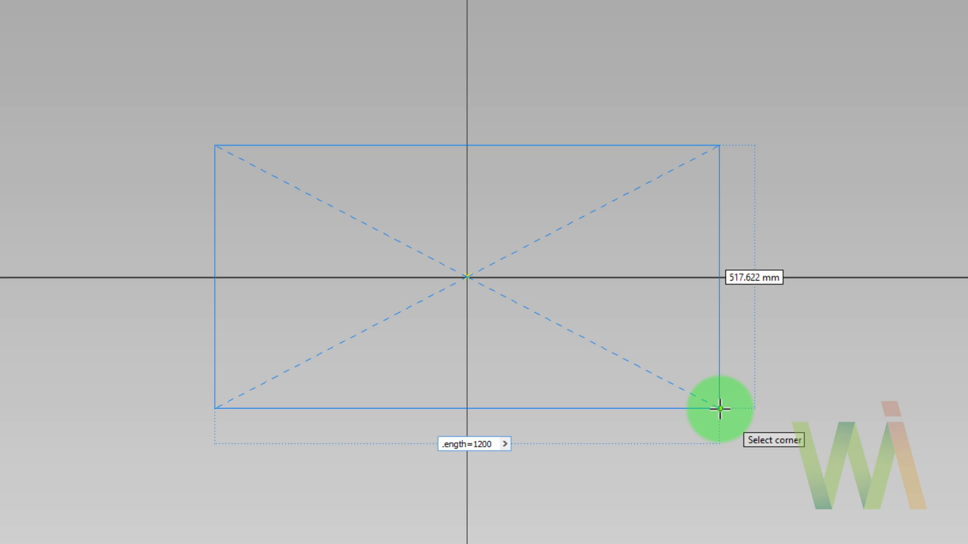
pyautogui.press('Tab')
pyautogui.write('De')
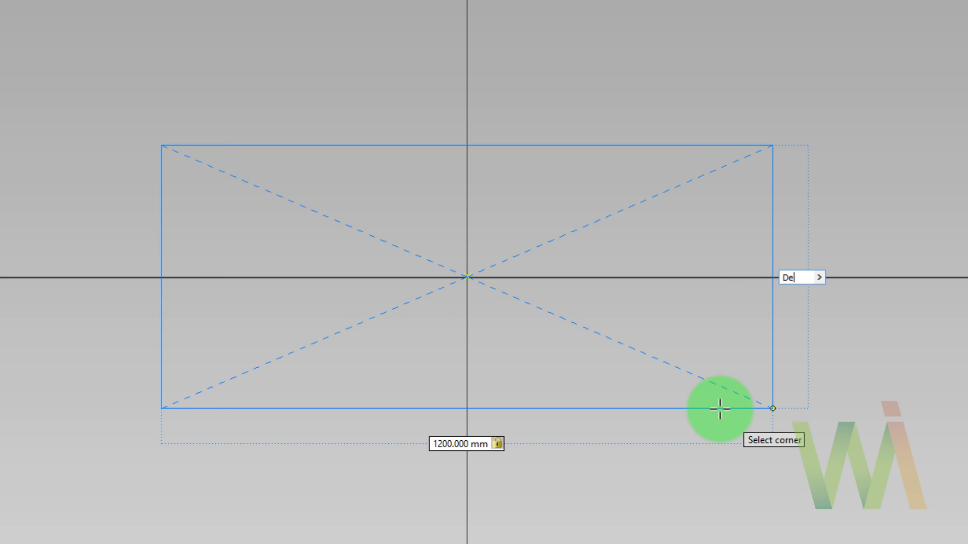
pyautogui.write('pth=400')
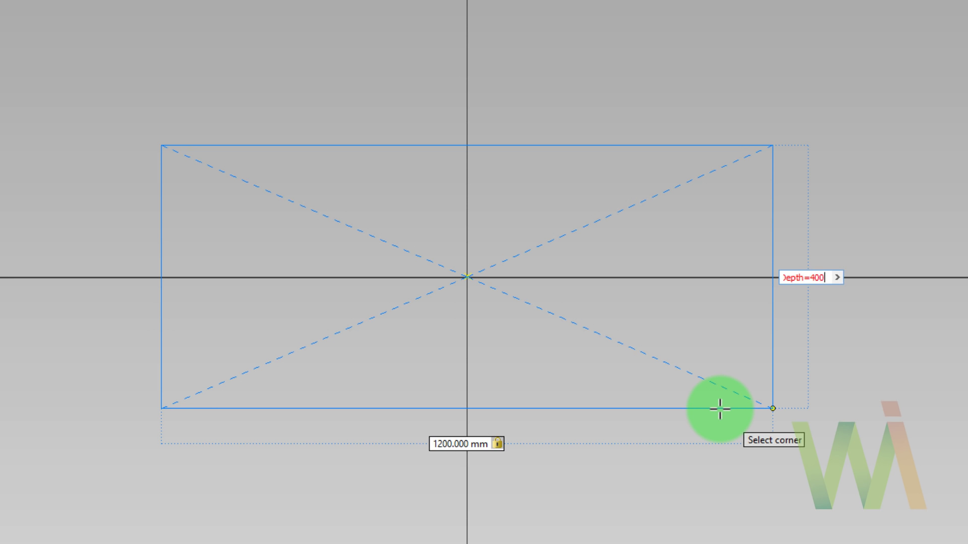
# - Extrude the 1200 × 400 rectangle to a 600 mm height and return to the Home view
pyautogui.press('Return')
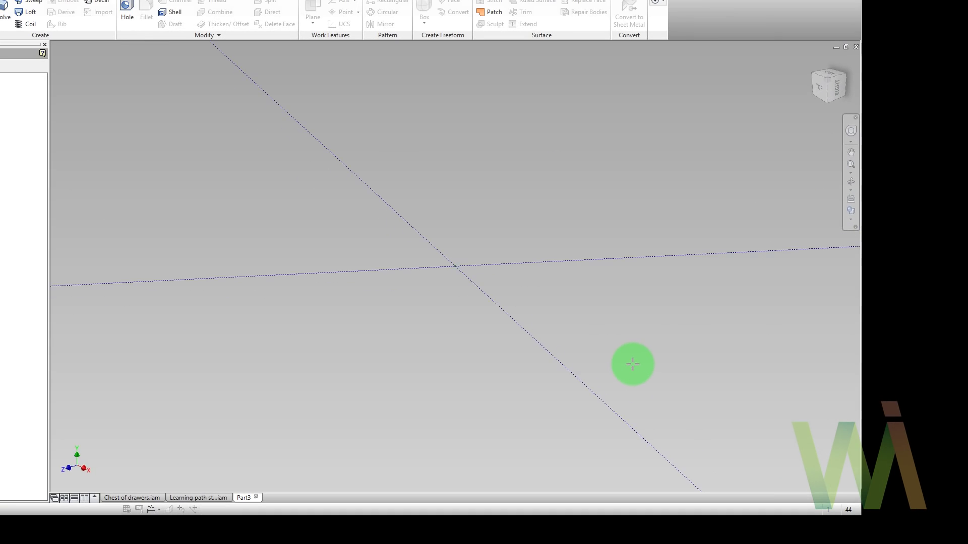
pyautogui.press('e')
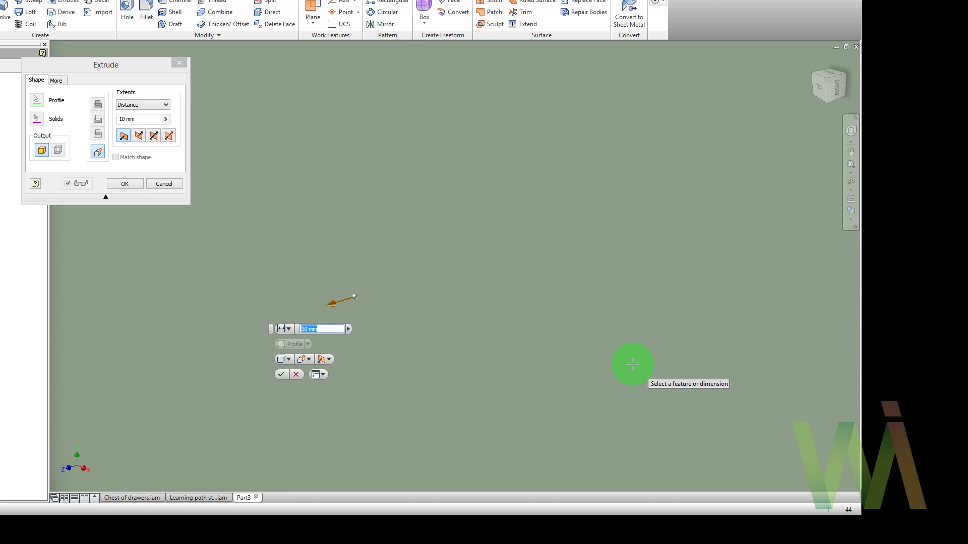
pyautogui.write('Height=600')
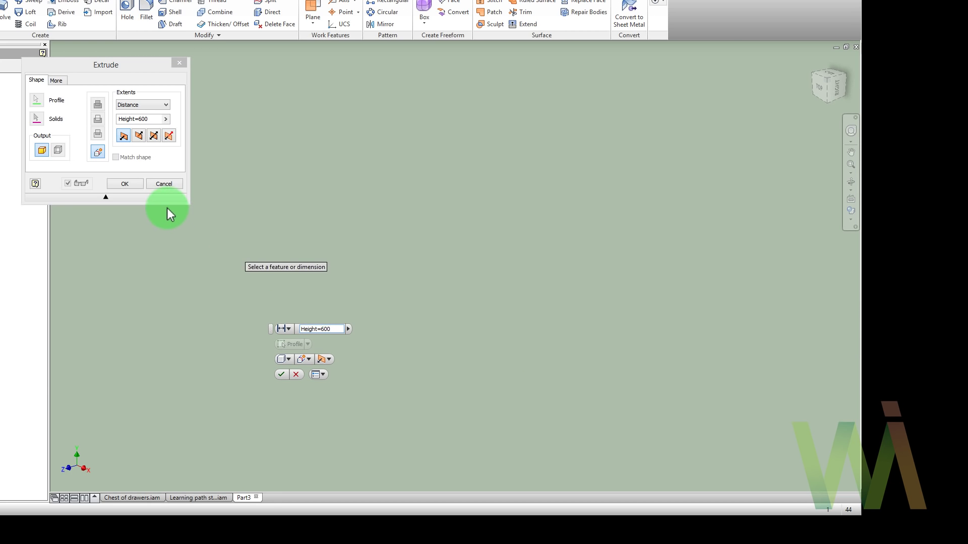
pyautogui.click(133, 183)
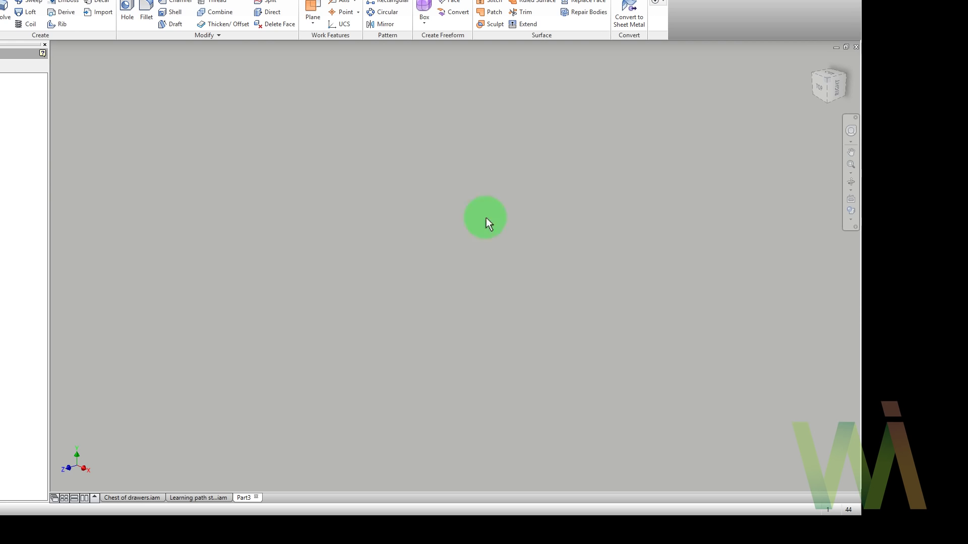
pyautogui.moveTo(819, 60)
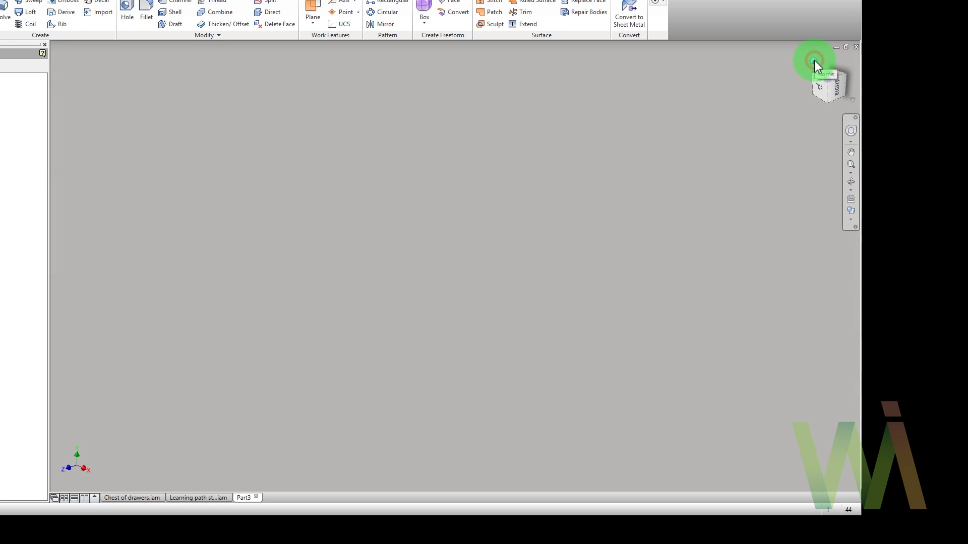
pyautogui.click(814, 61)
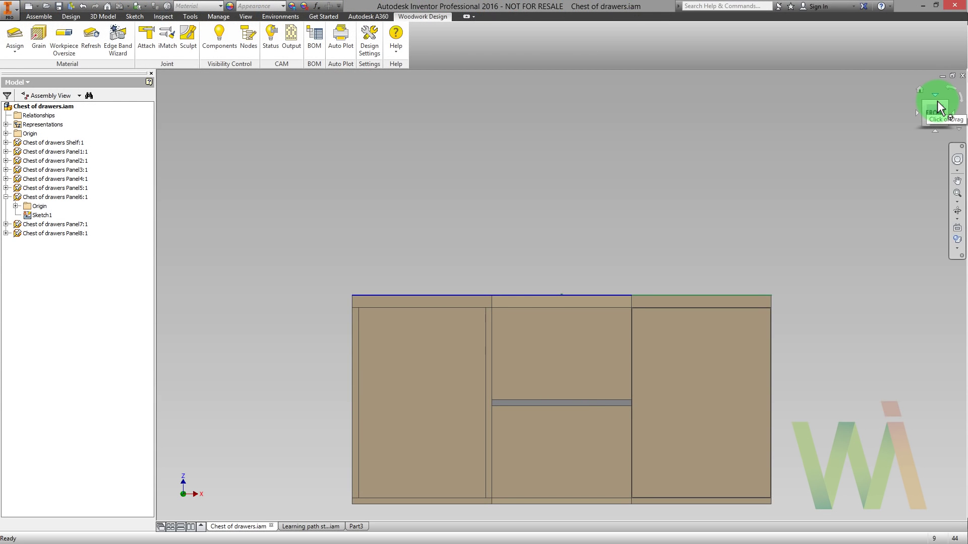
pyautogui.click(936, 101)
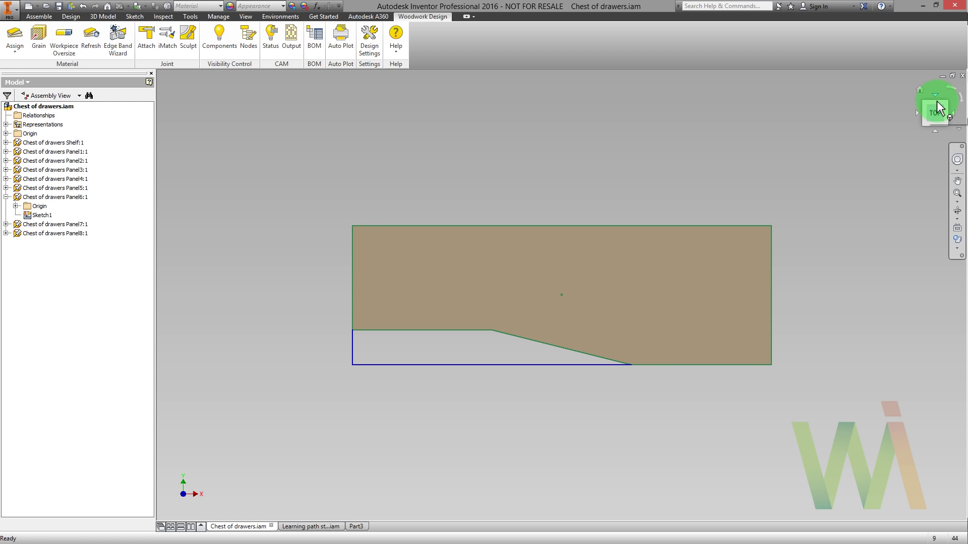
pyautogui.click(355, 526)
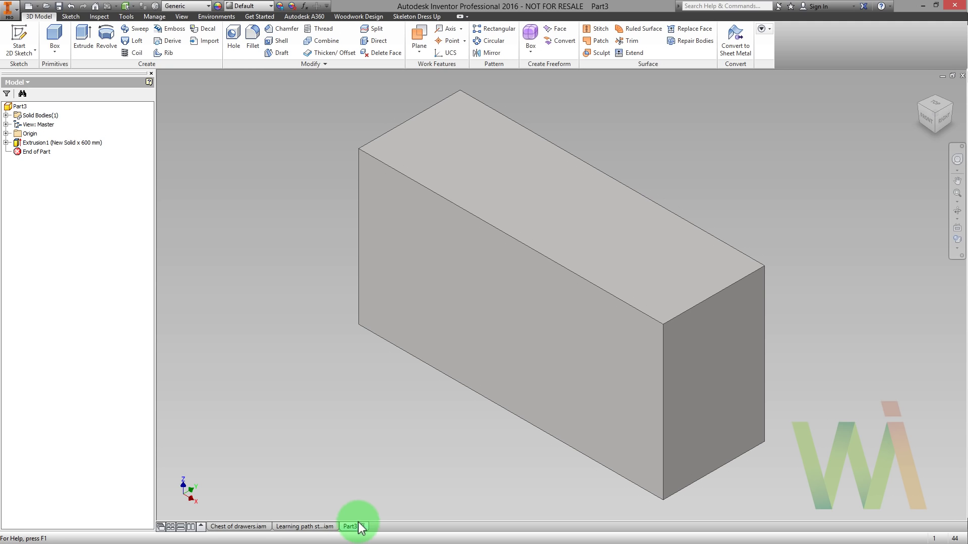
# - On the box's top face, sketch a line from the left edge across, then sloping to the bottom edge
pyautogui.click(29, 36)
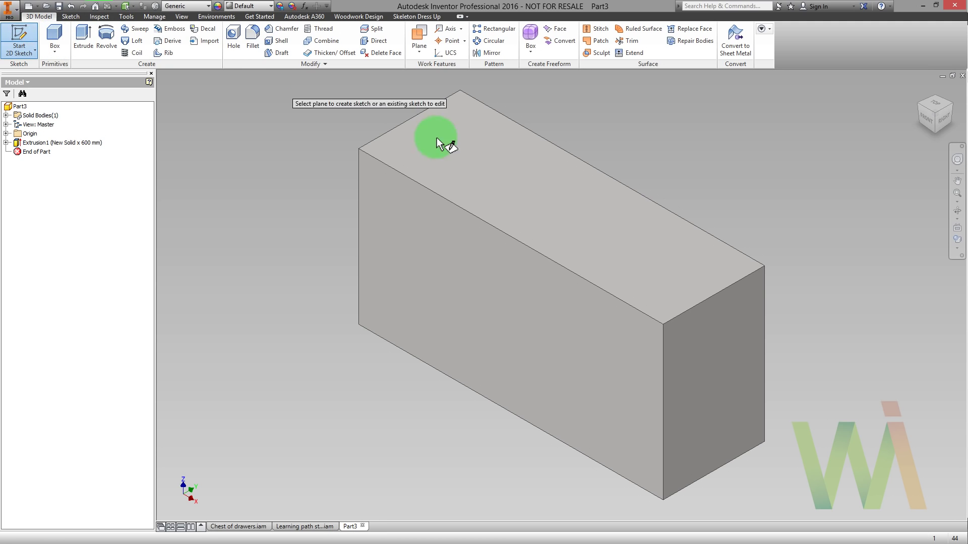
pyautogui.click(528, 187)
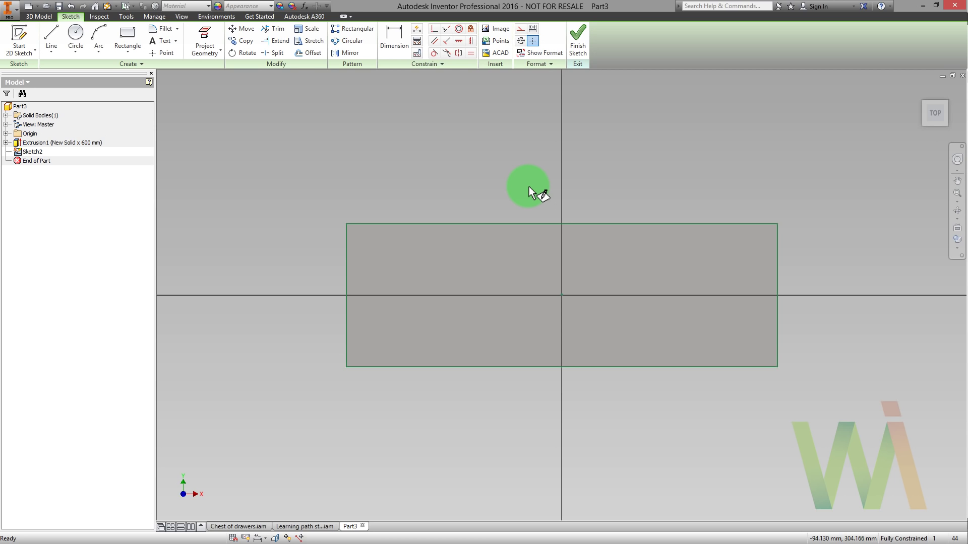
pyautogui.click(51, 41)
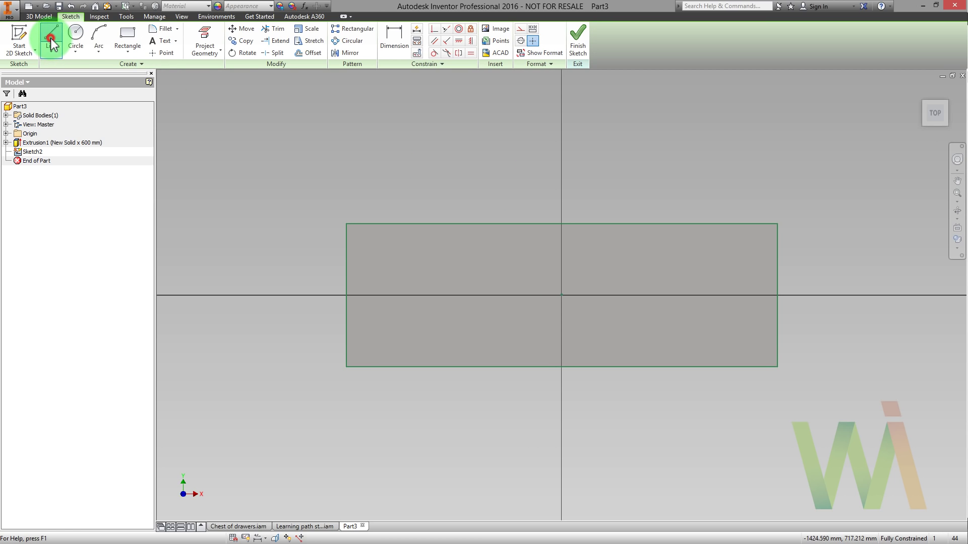
pyautogui.click(347, 320)
pyautogui.moveTo(352, 321); pyautogui.dragTo(510, 321)
pyautogui.click(510, 320)
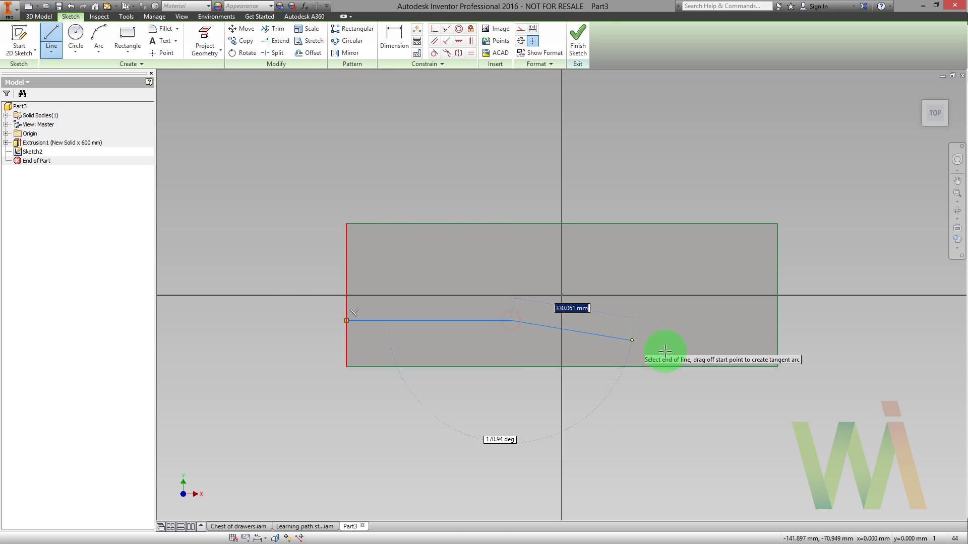
pyautogui.doubleClick(671, 367)
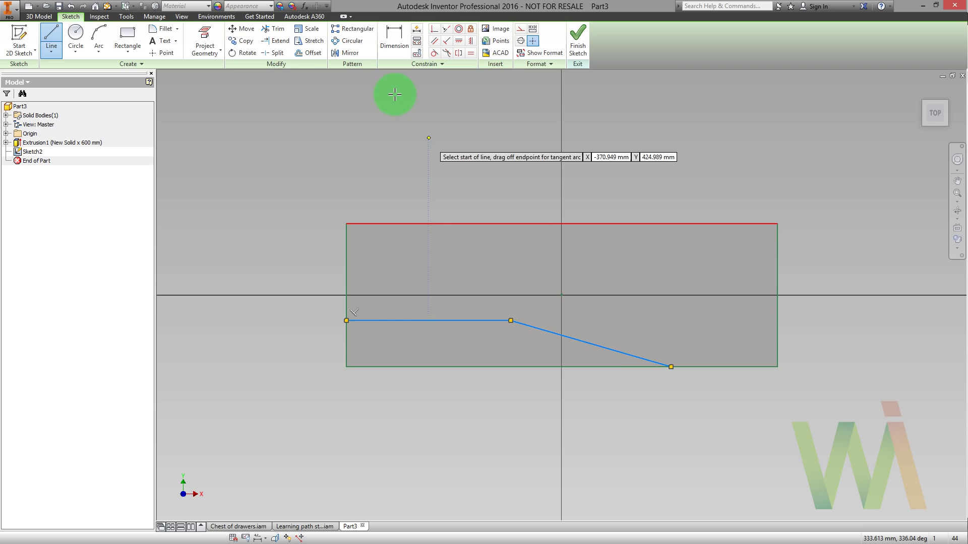
# - Dimension the horizontal line from the left edge and drive it by Length/3 (400 mm)
pyautogui.click(389, 50)
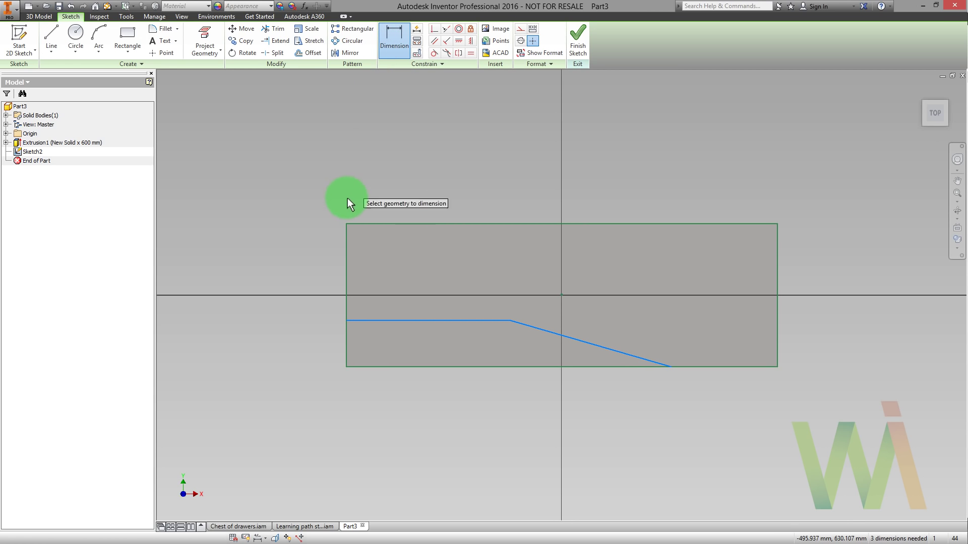
pyautogui.click(346, 242)
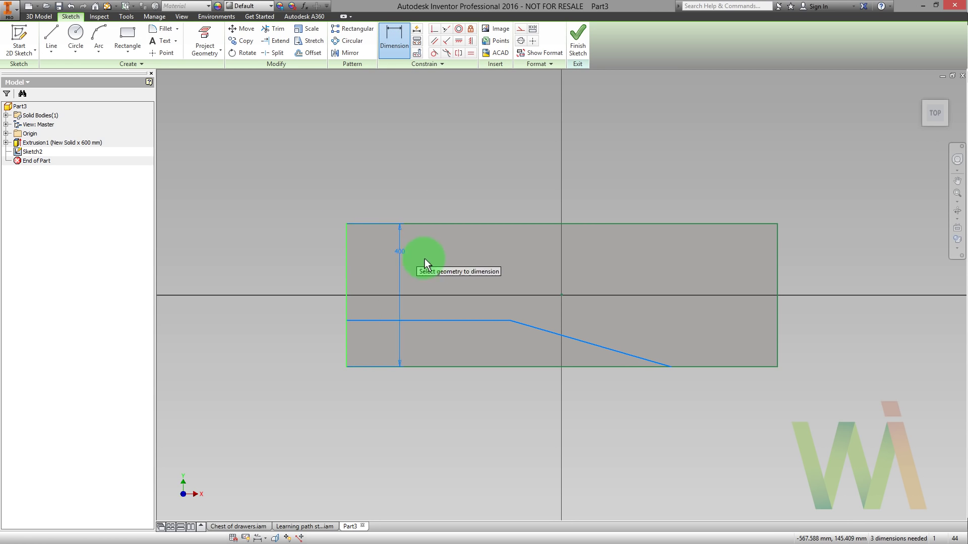
pyautogui.click(510, 320)
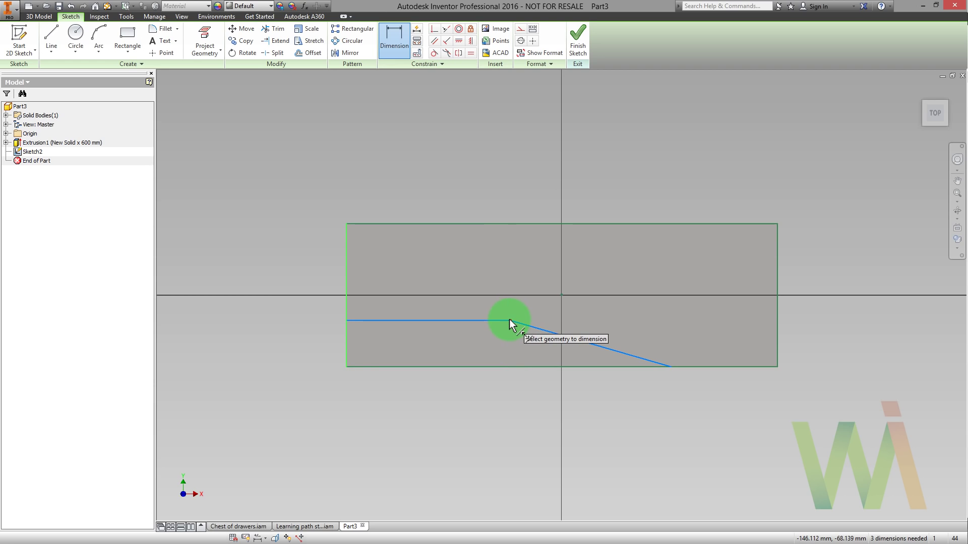
pyautogui.click(453, 397)
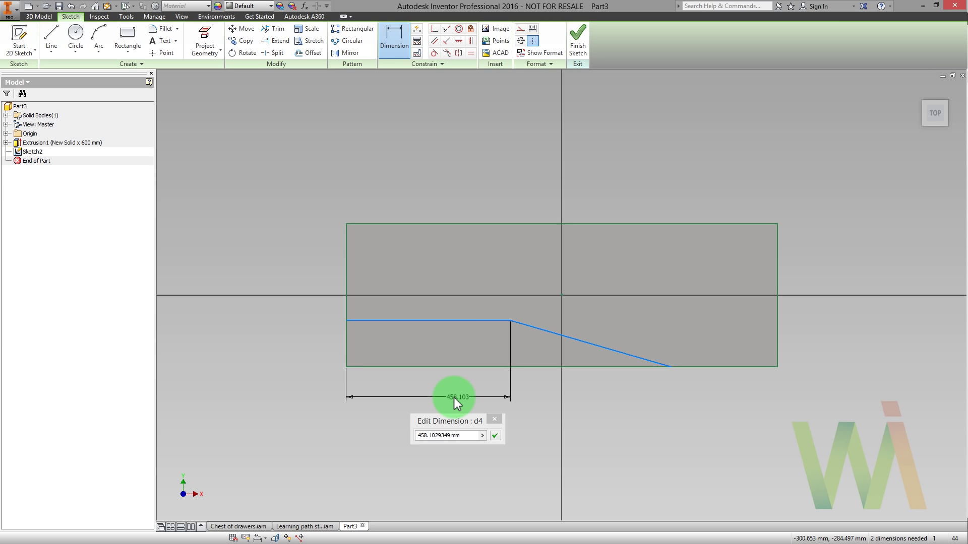
pyautogui.click(482, 435)
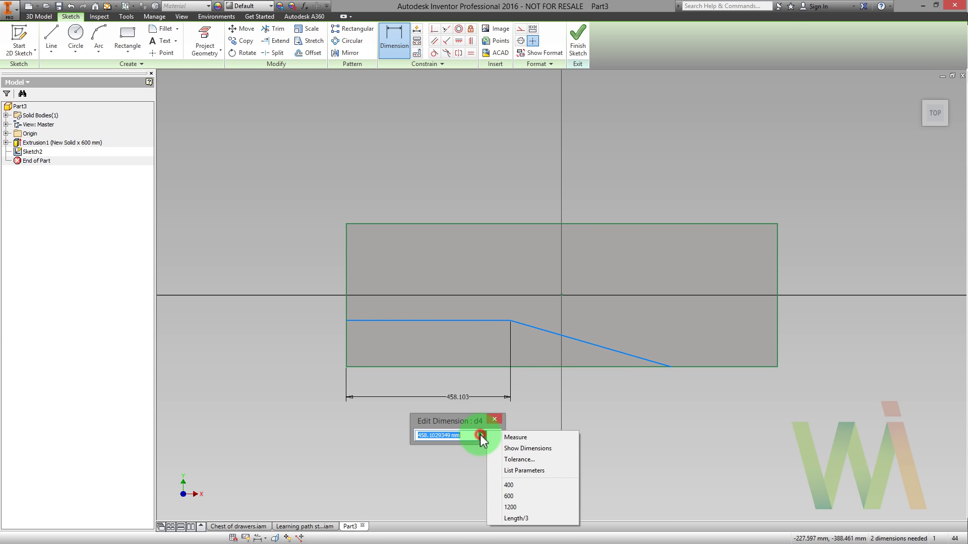
pyautogui.click(512, 470)
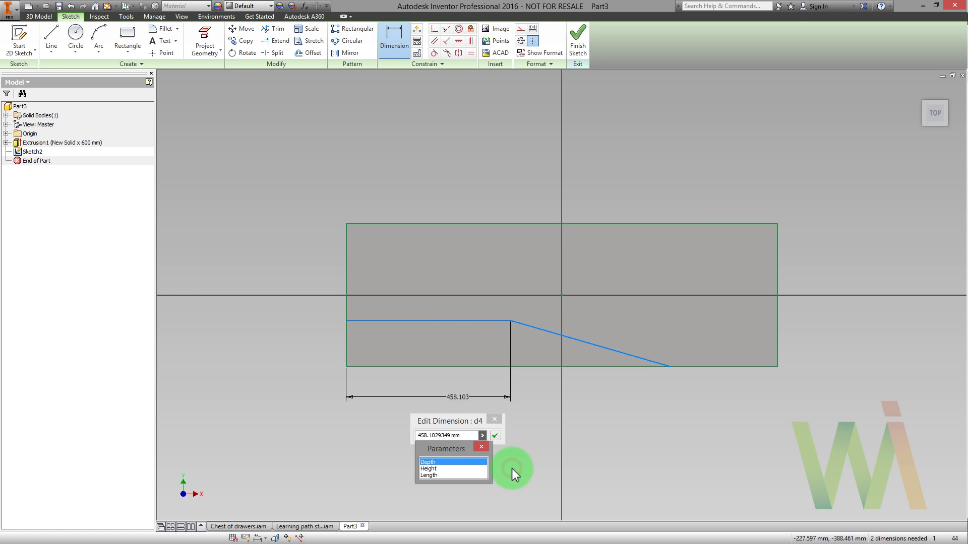
pyautogui.click(437, 475)
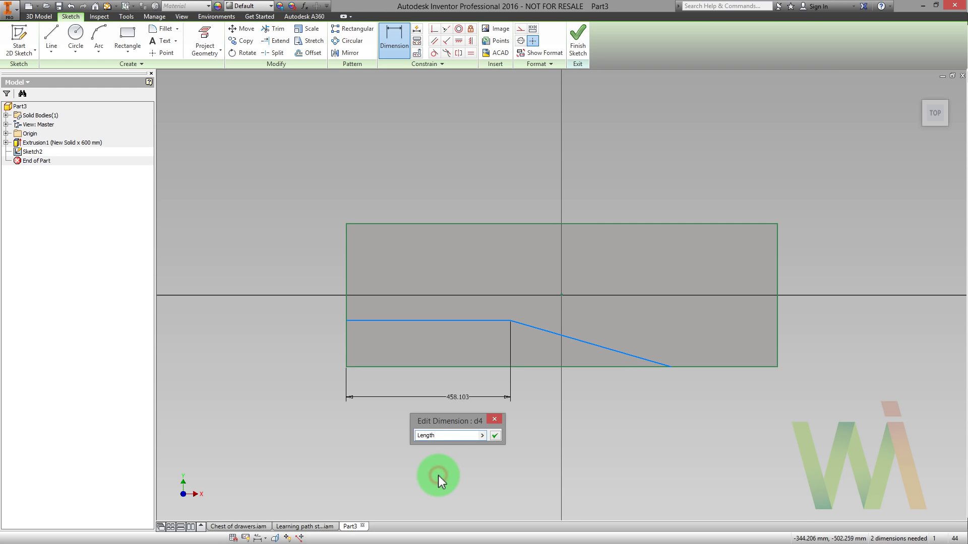
pyautogui.write('/3')
pyautogui.moveTo(452, 440); pyautogui.dragTo(410, 435)
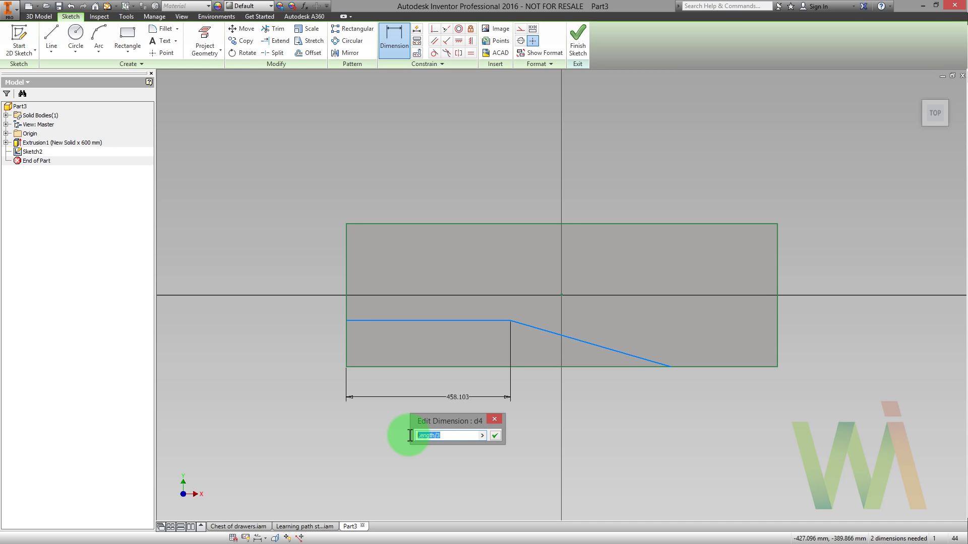
pyautogui.click(494, 436)
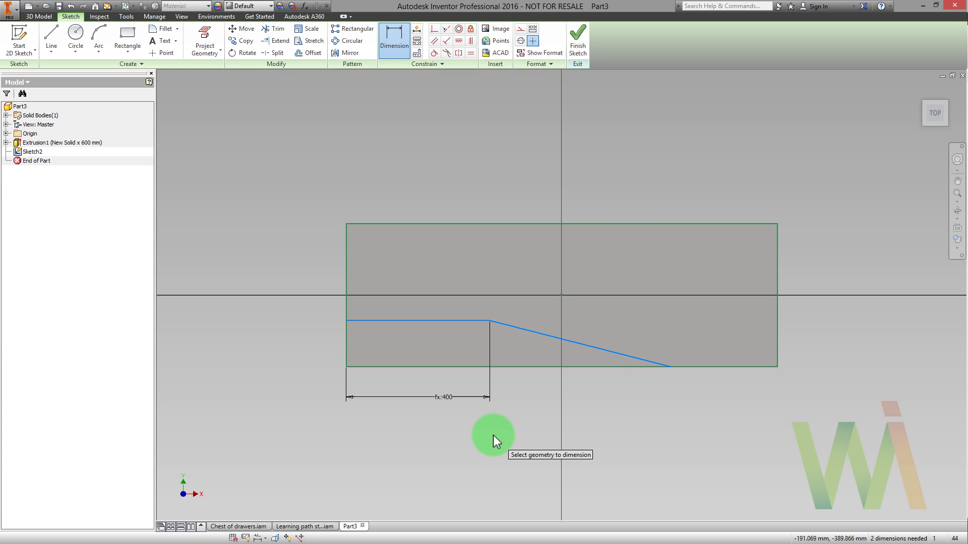
# - Dimension the right edge to the slanted line's end, linked to d4 (400 mm)
pyautogui.click(775, 330)
pyautogui.click(665, 364)
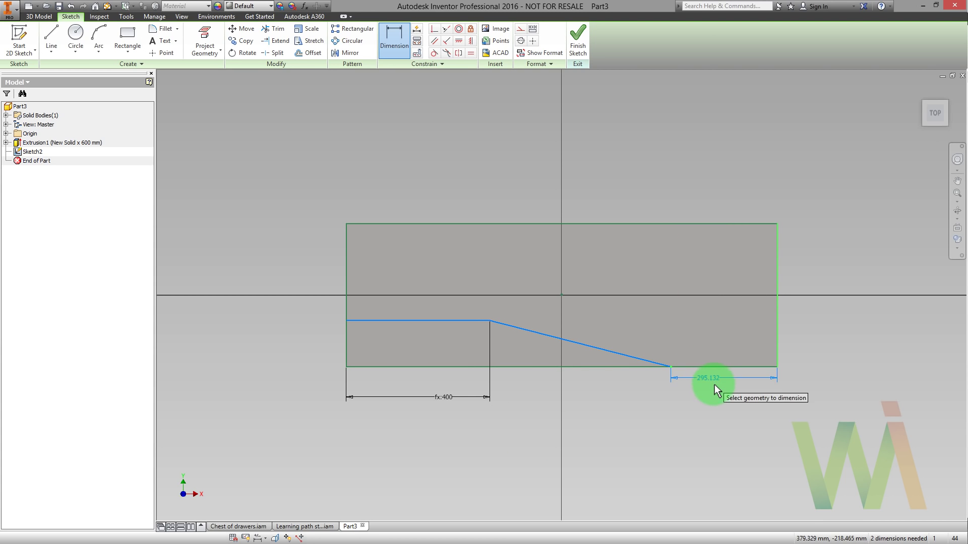
pyautogui.click(713, 392)
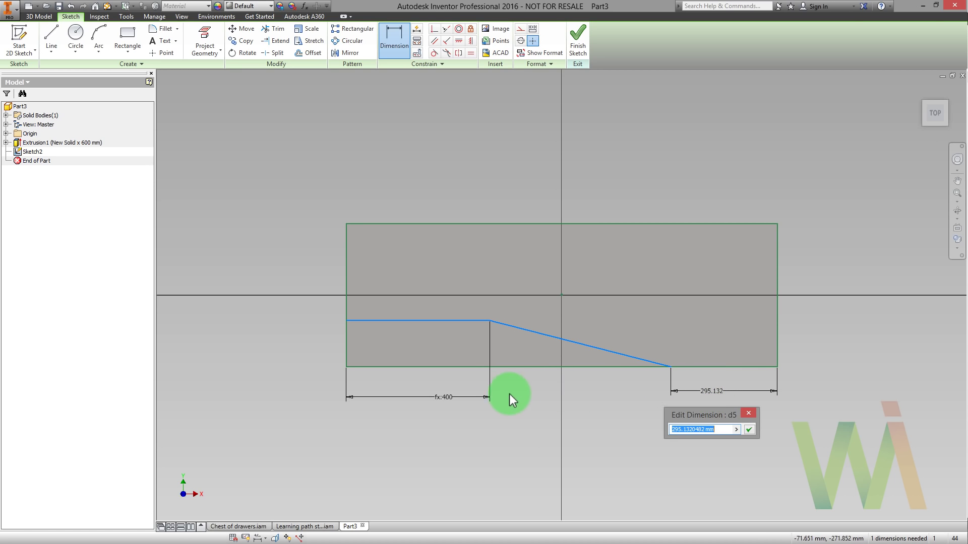
pyautogui.click(443, 397)
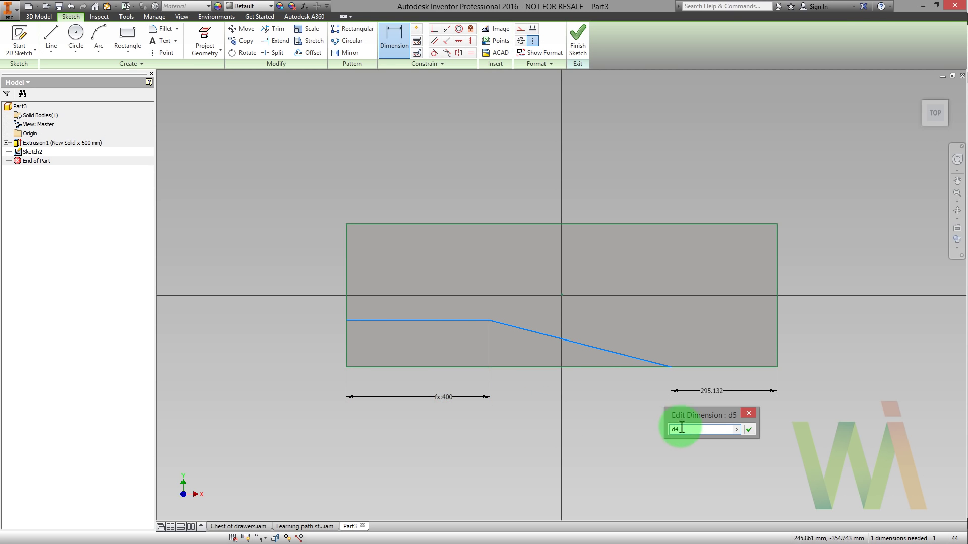
pyautogui.click(748, 429)
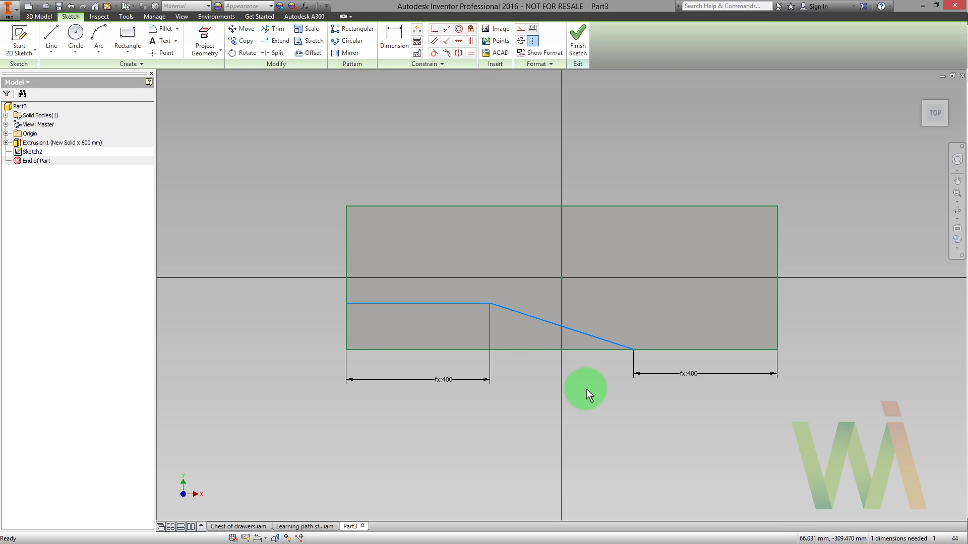
# - Set the horizontal line 100 mm above the bottom edge and finish the sketch
pyautogui.click(397, 40)
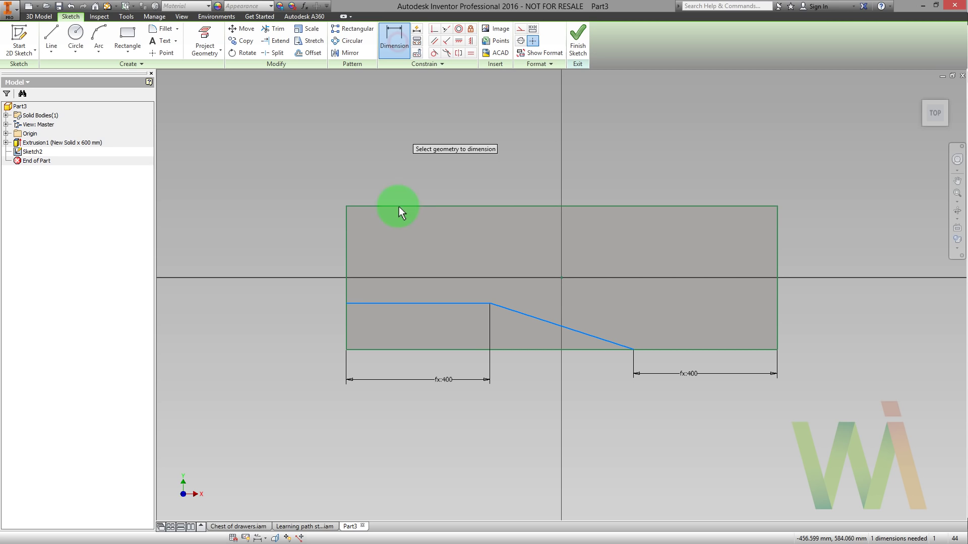
pyautogui.click(401, 303)
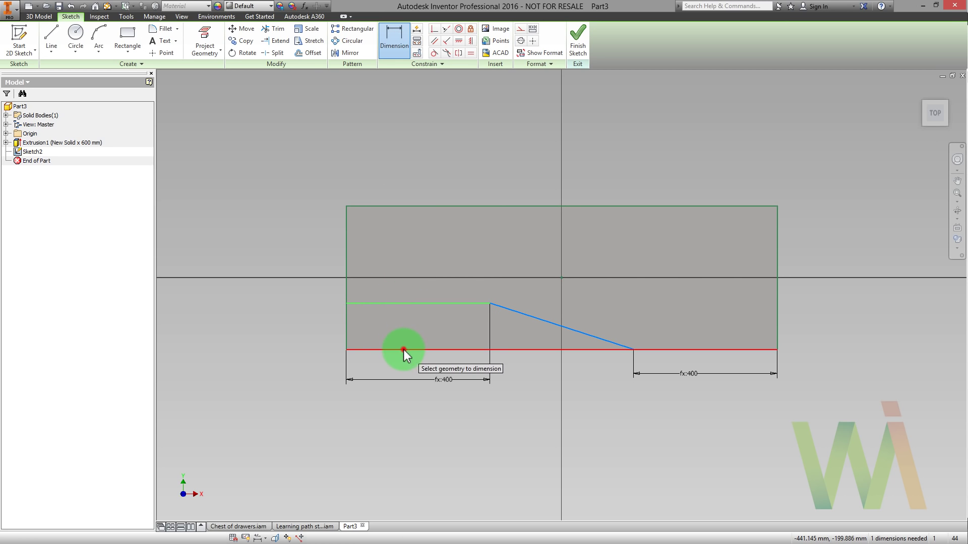
pyautogui.click(404, 349)
pyautogui.click(299, 325)
pyautogui.write('100')
pyautogui.press('Return')
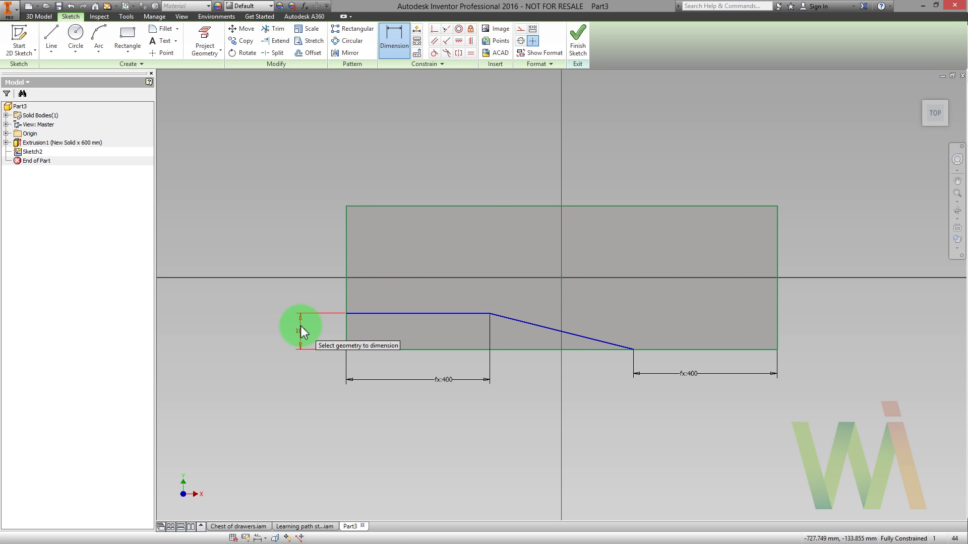
pyautogui.click(576, 40)
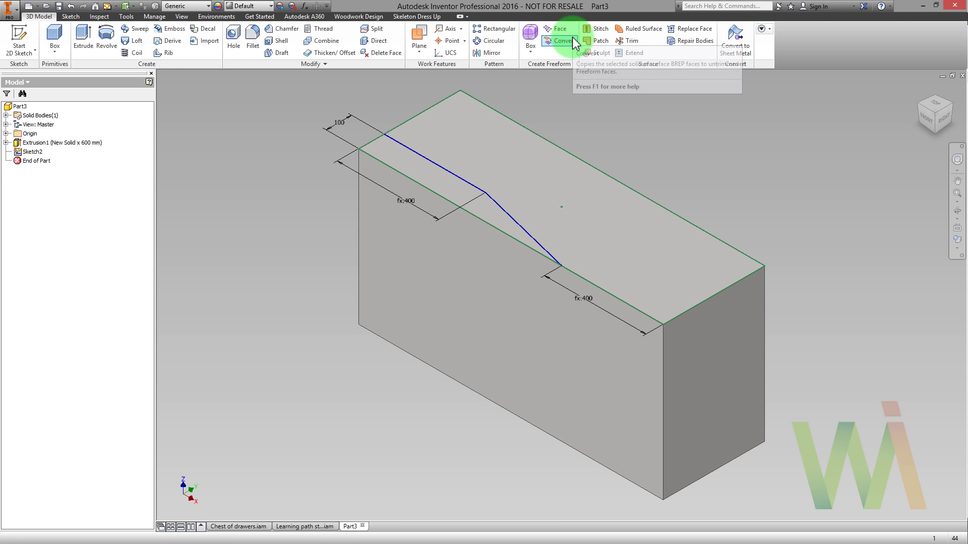
# - Extrude-cut the triangular profile with extents set to All through the box
pyautogui.click(81, 40)
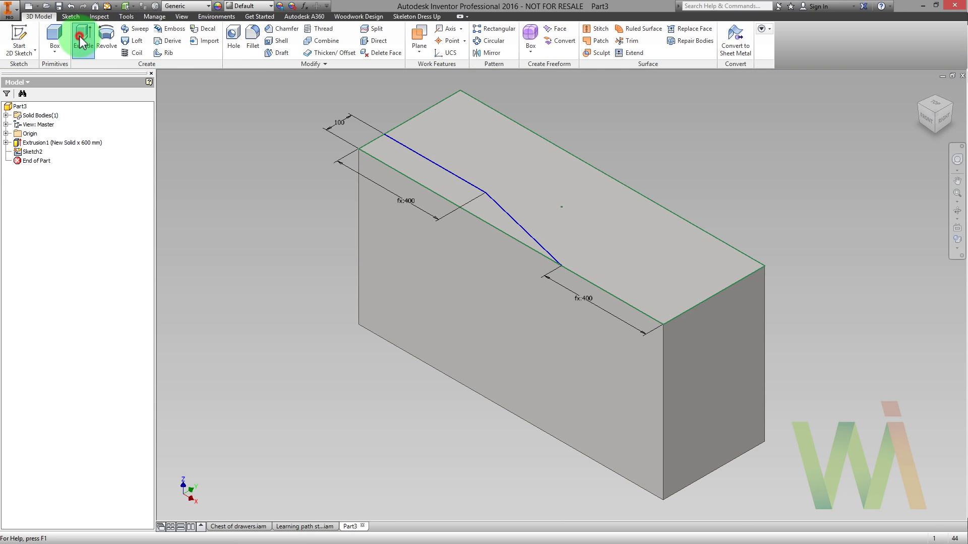
pyautogui.click(390, 159)
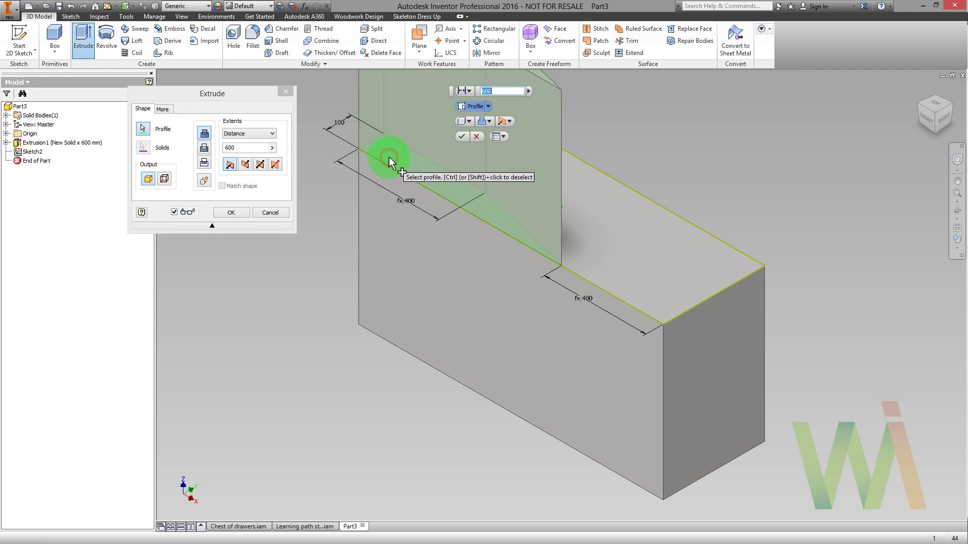
pyautogui.click(252, 134)
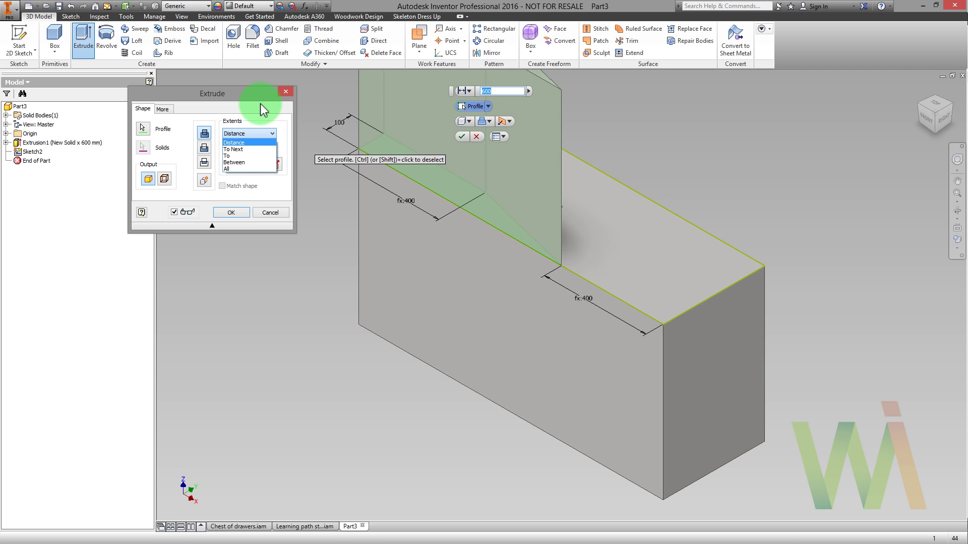
pyautogui.click(254, 132)
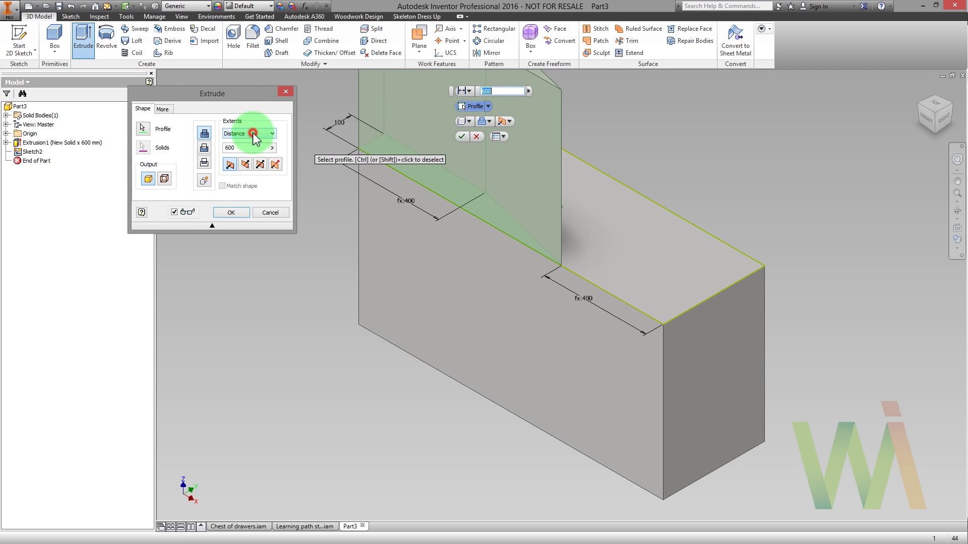
pyautogui.click(254, 134)
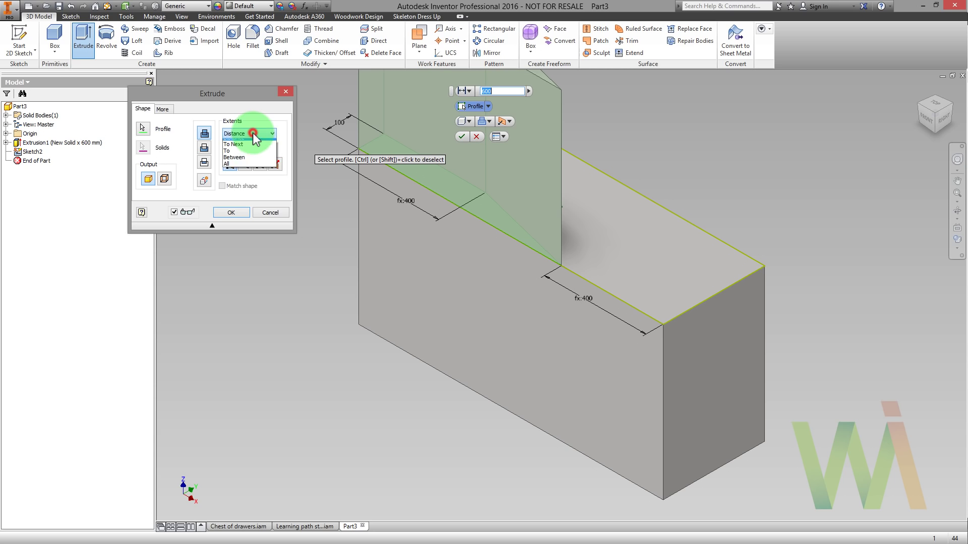
pyautogui.click(242, 171)
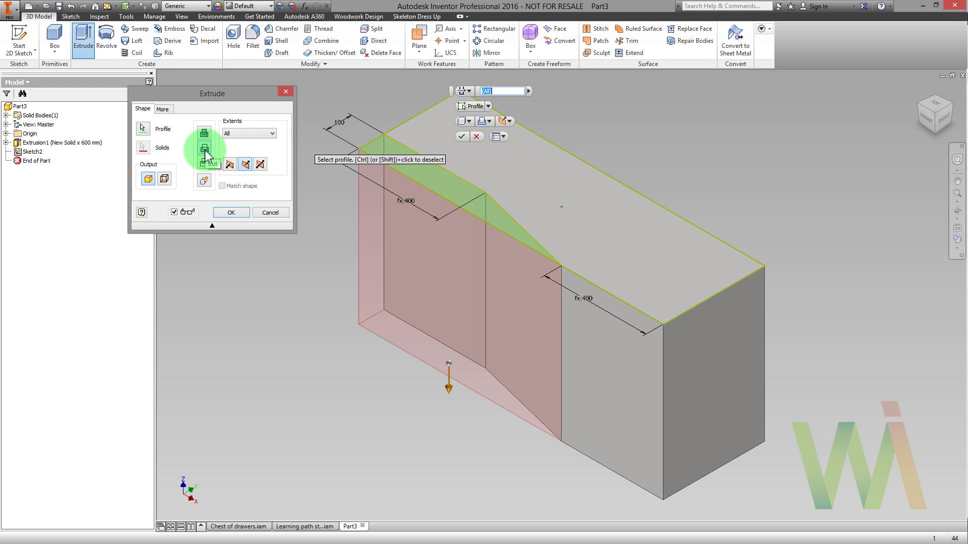
pyautogui.click(229, 213)
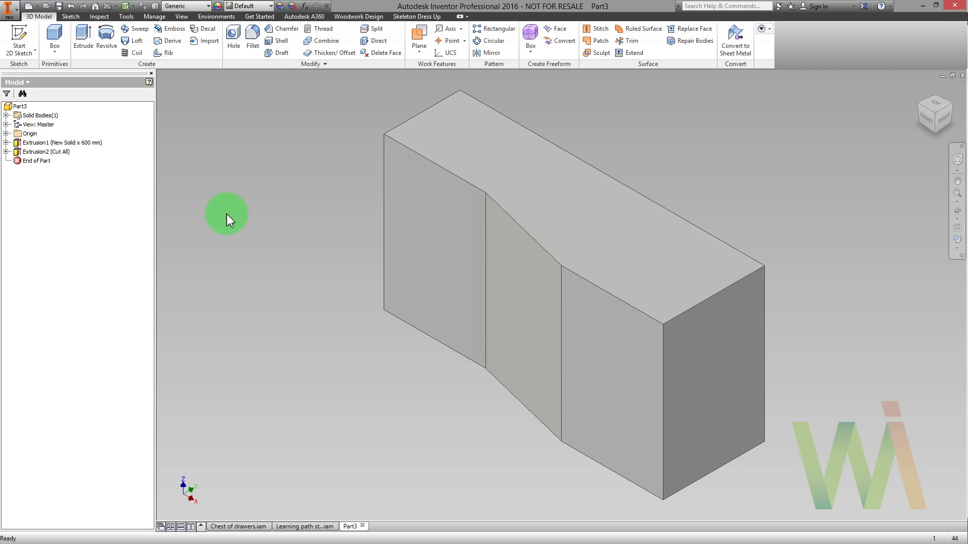
# - Rename the Solid1 body in the browser to 'Chest of drawers'
pyautogui.click(5, 115)
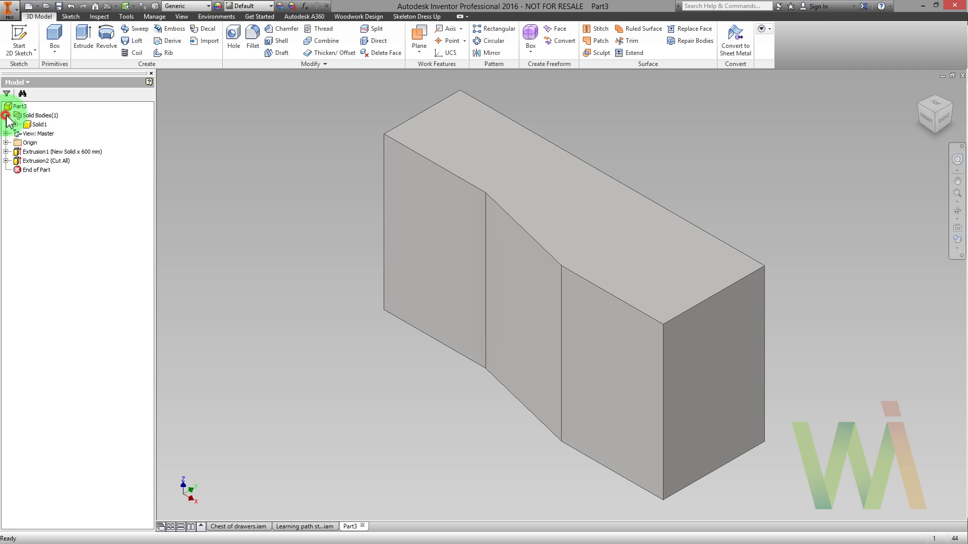
pyautogui.click(40, 125)
pyautogui.click(40, 124)
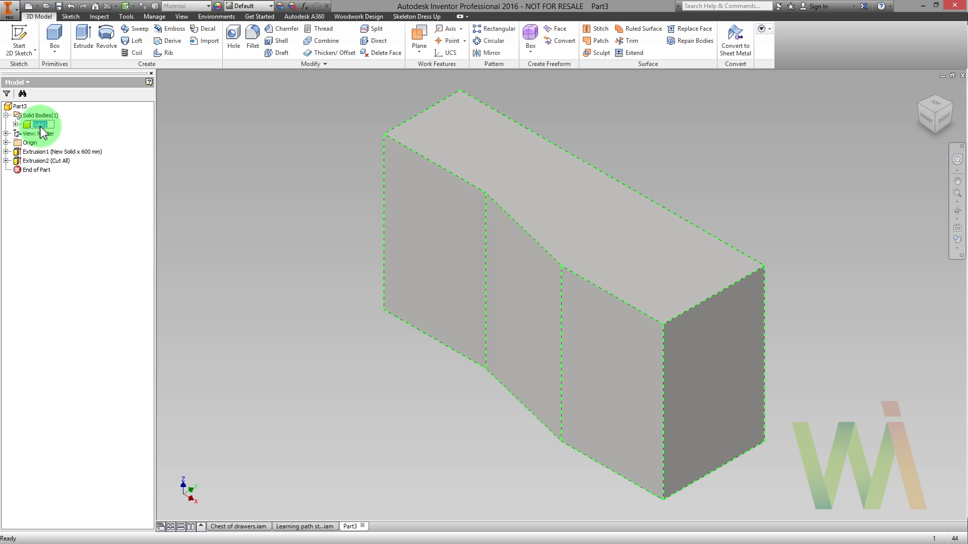
pyautogui.write('Chest of drawers')
pyautogui.press('Return')
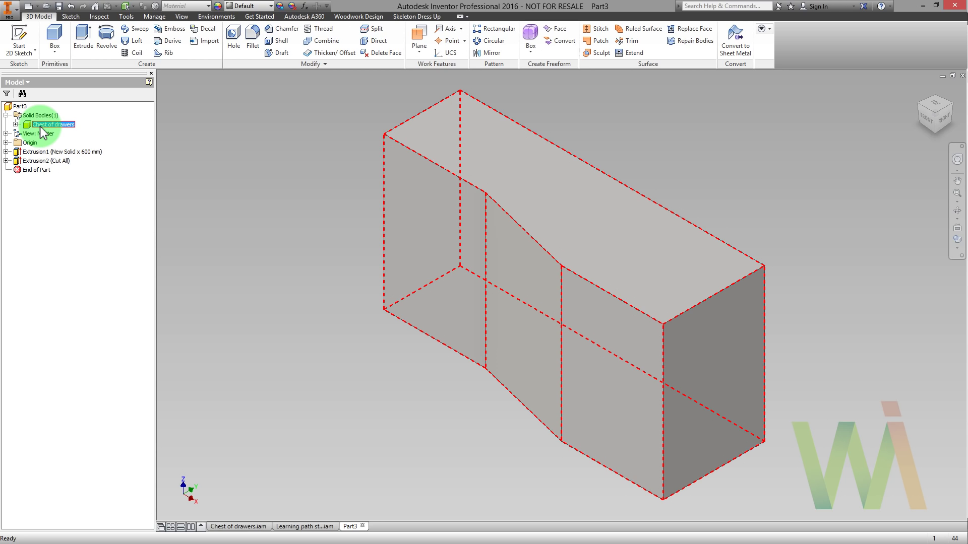
# - Start Dress Up on the Chest of drawers body, selecting all faces except left, partition and top
pyautogui.click(406, 17)
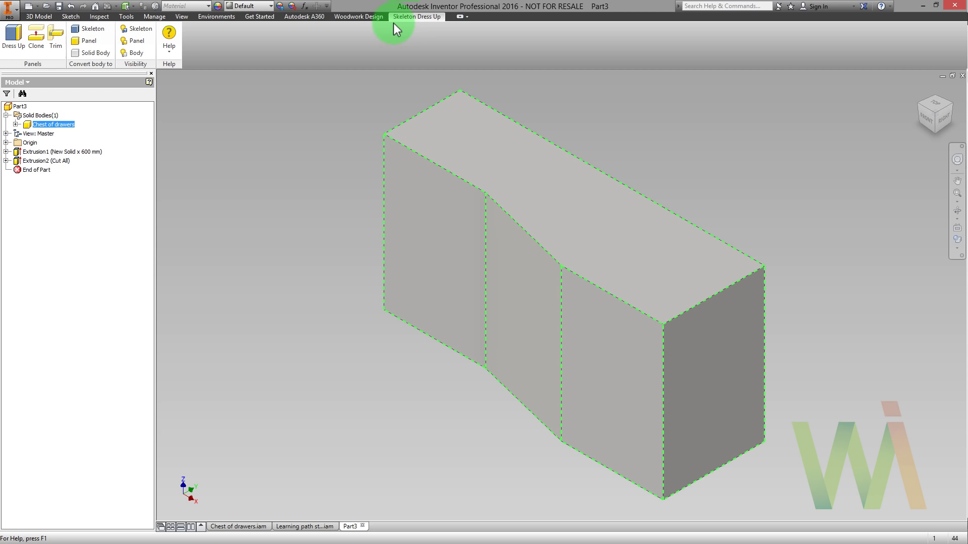
pyautogui.click(9, 48)
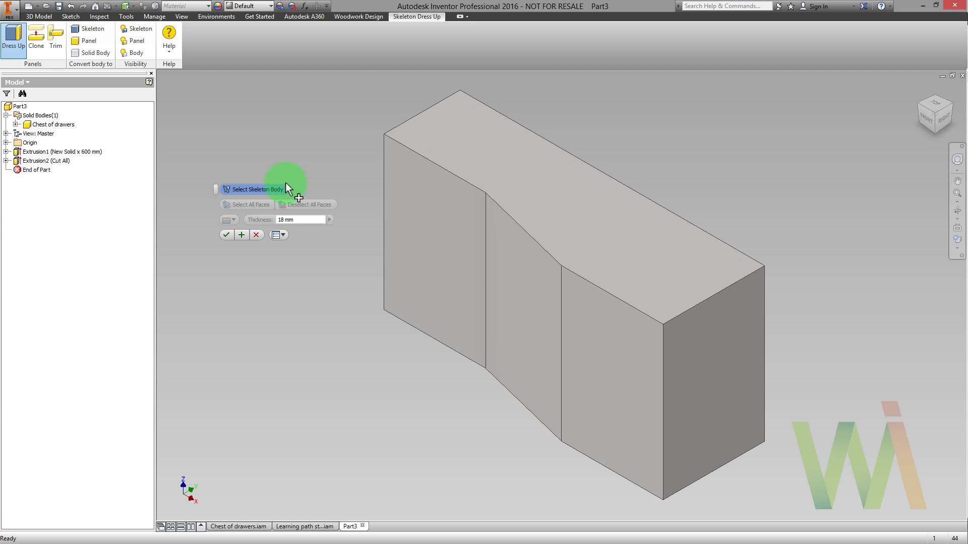
pyautogui.click(409, 189)
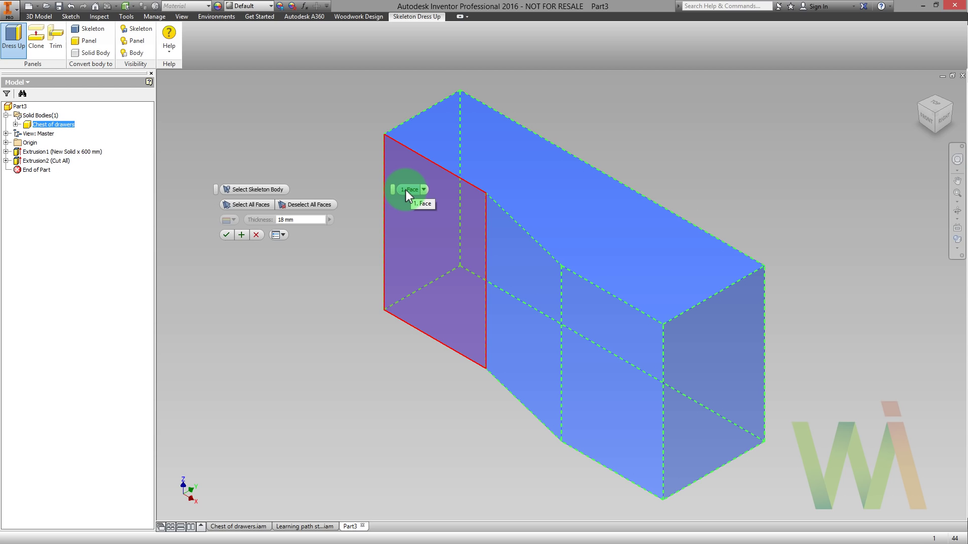
pyautogui.click(244, 202)
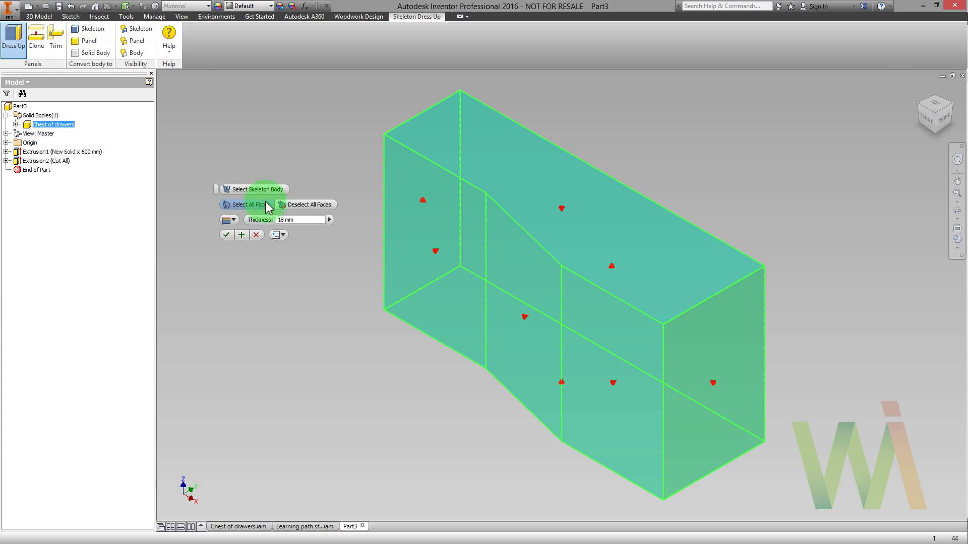
pyautogui.click(406, 237)
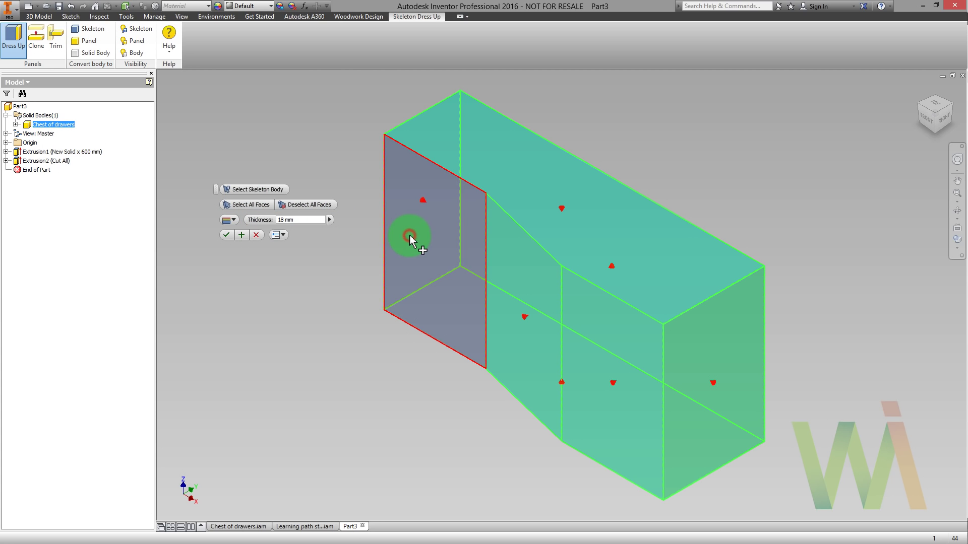
pyautogui.click(520, 306)
pyautogui.click(568, 222)
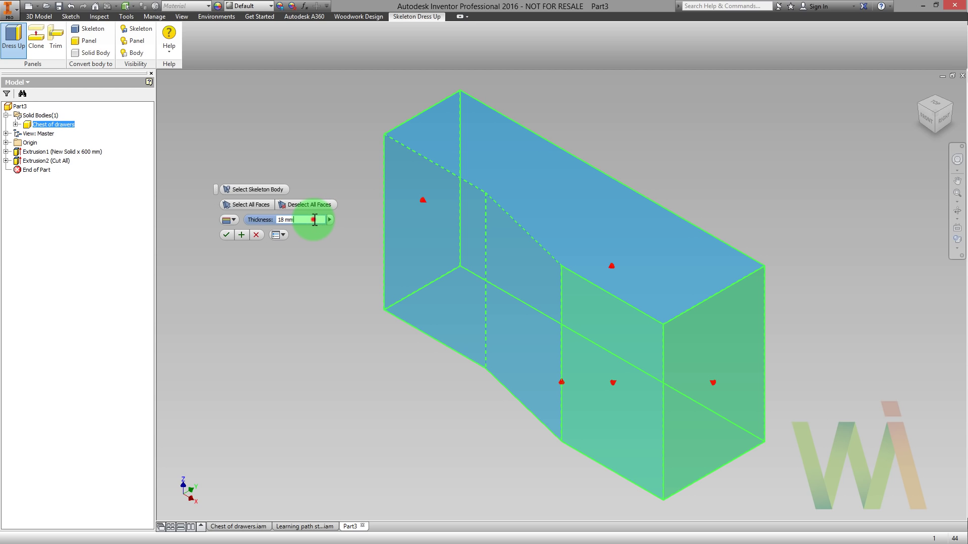
# - Keep the 18 mm panel thickness and apply to create the five panels
pyautogui.click(313, 220)
pyautogui.moveTo(313, 219); pyautogui.dragTo(276, 222)
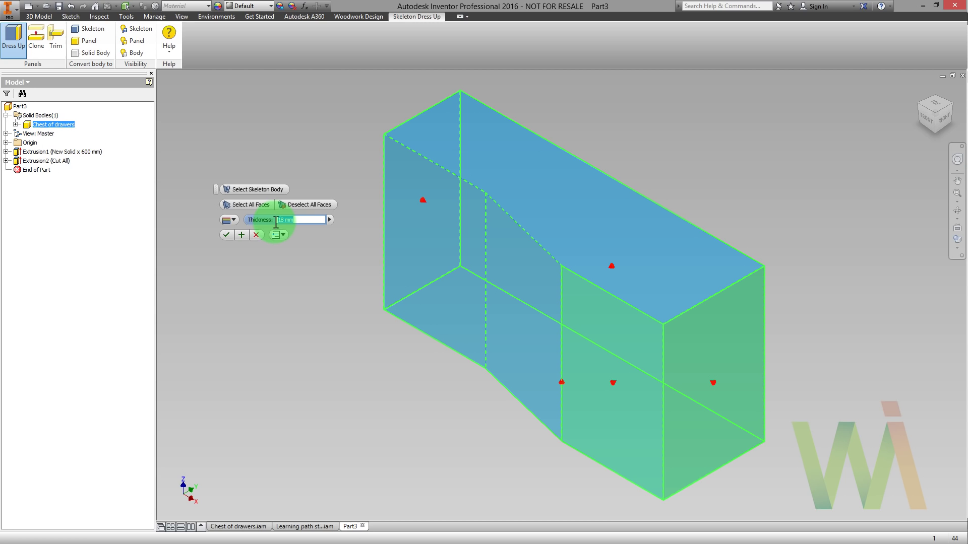
pyautogui.click(242, 235)
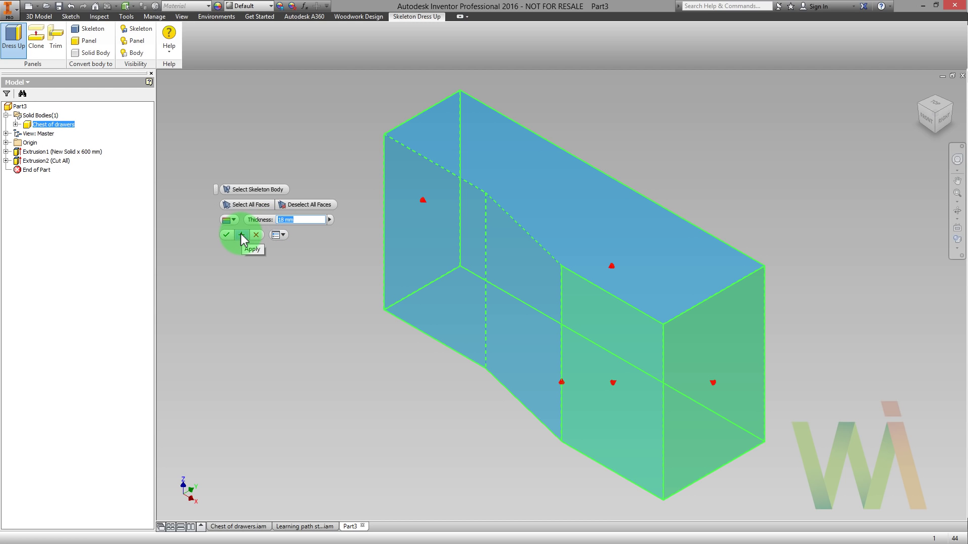
pyautogui.click(242, 235)
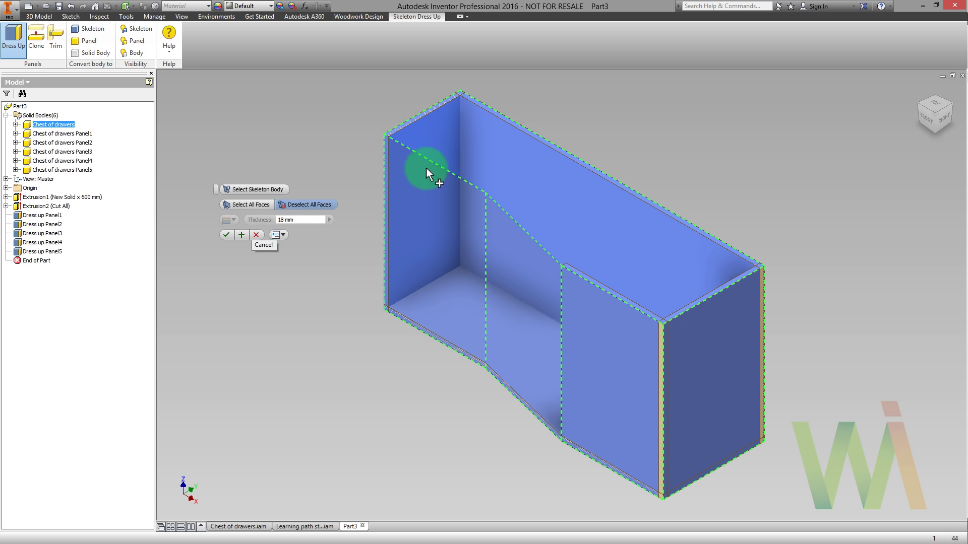
# - Add a 36 mm-thick dress-up panel on the skeleton's top face, creating Panel6
pyautogui.click(460, 157)
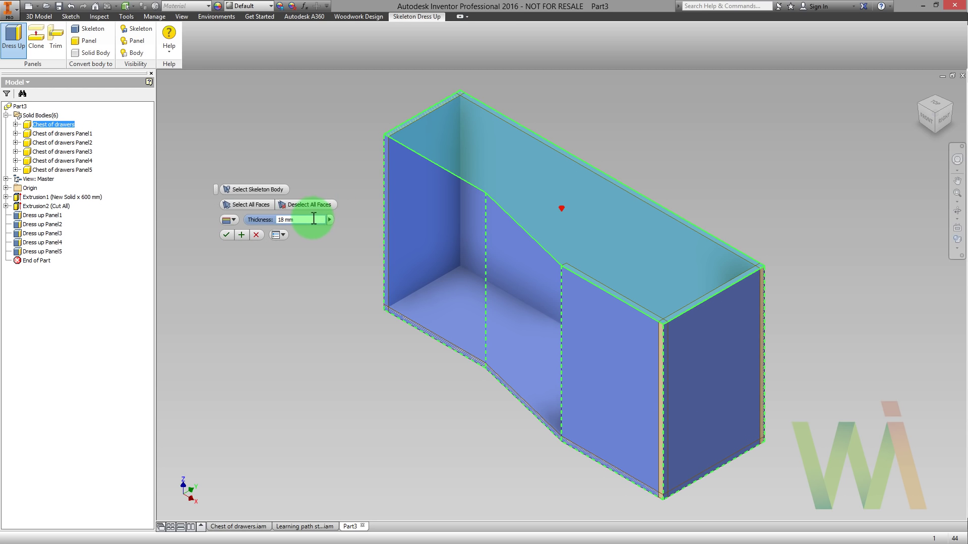
pyautogui.write('36')
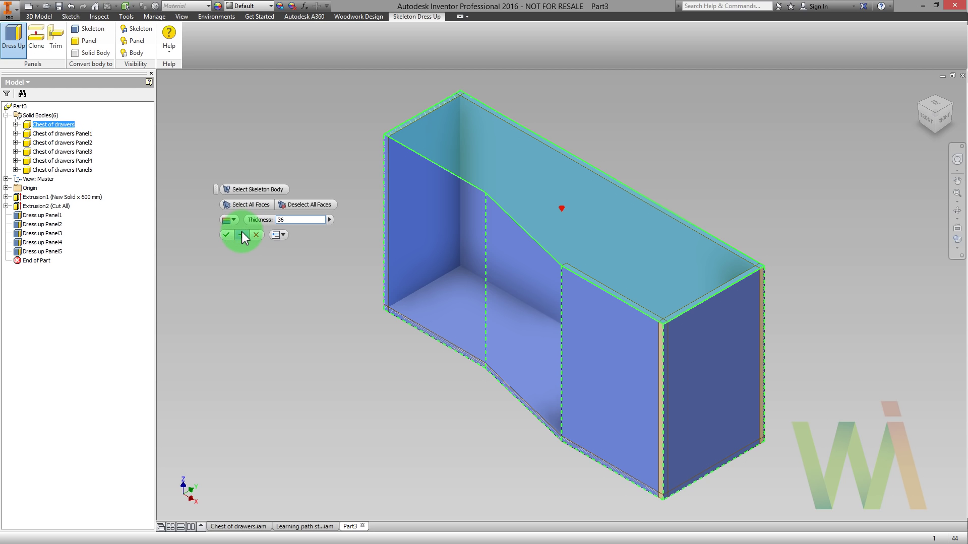
pyautogui.click(242, 233)
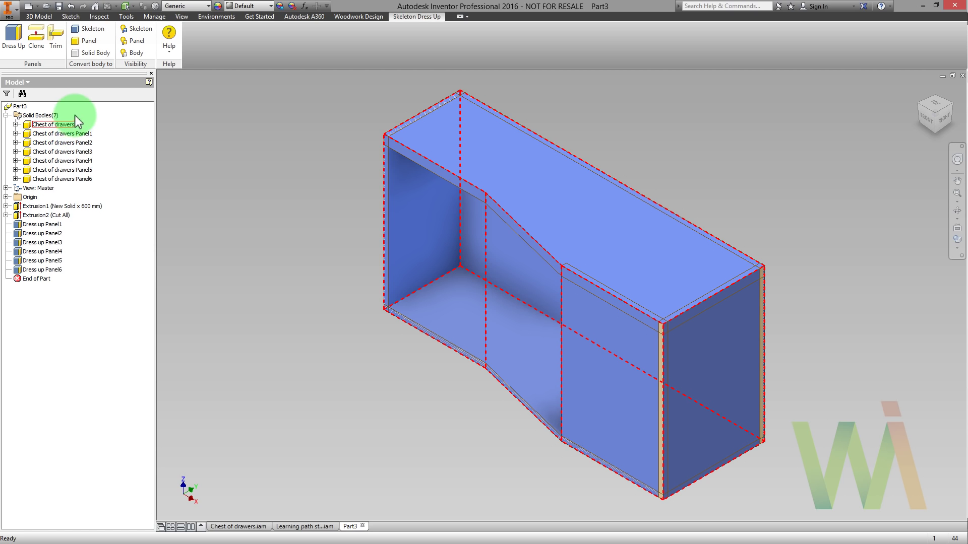
# - Hide all skeleton bodies so only the tan wood panels remain visible
pyautogui.click(143, 32)
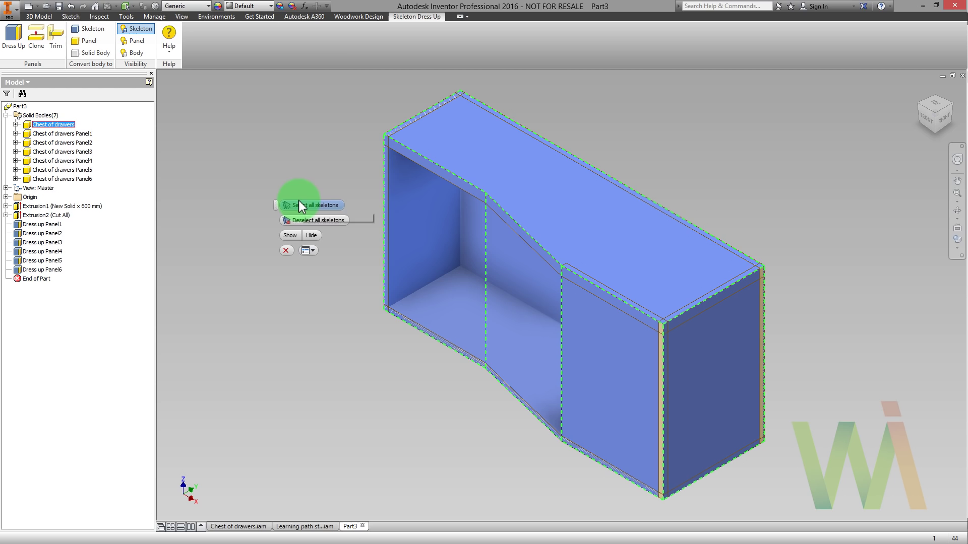
pyautogui.click(311, 236)
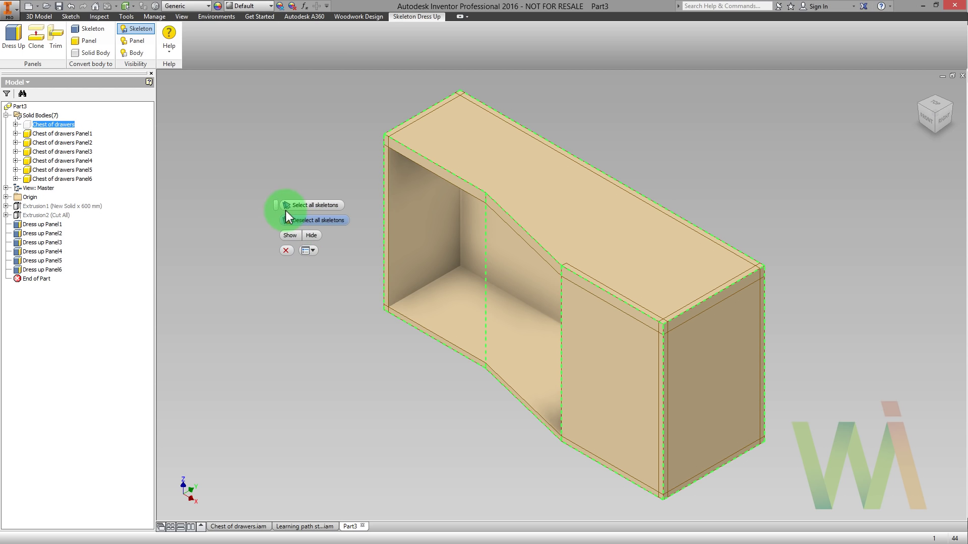
pyautogui.click(287, 250)
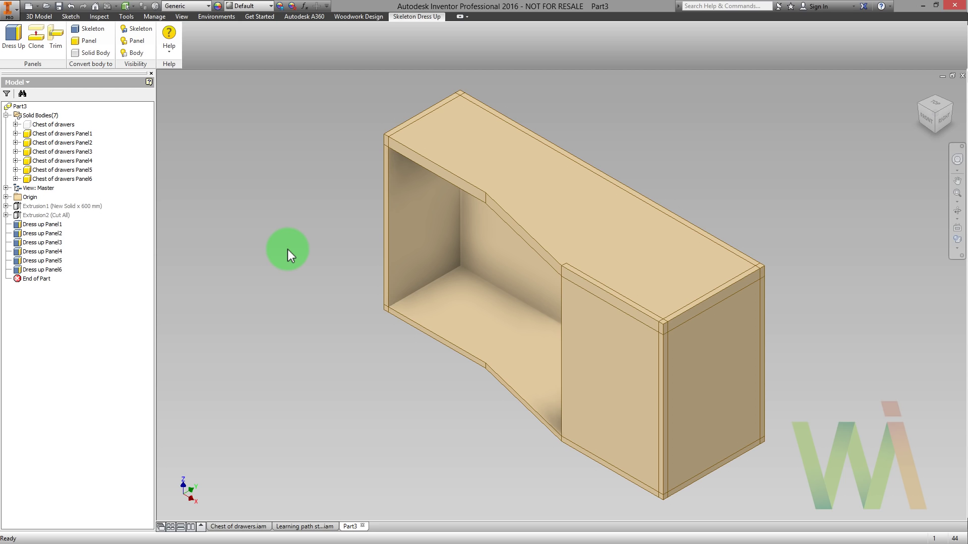
# - Trim Panels 4, 5, 3 and 2 against the bottom and top bounding panels
pyautogui.click(57, 41)
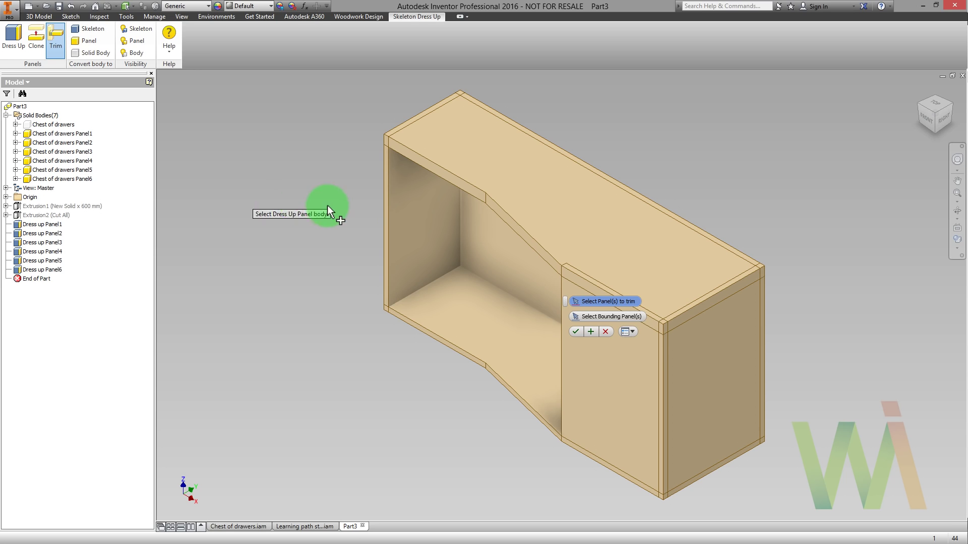
pyautogui.click(406, 218)
pyautogui.click(495, 244)
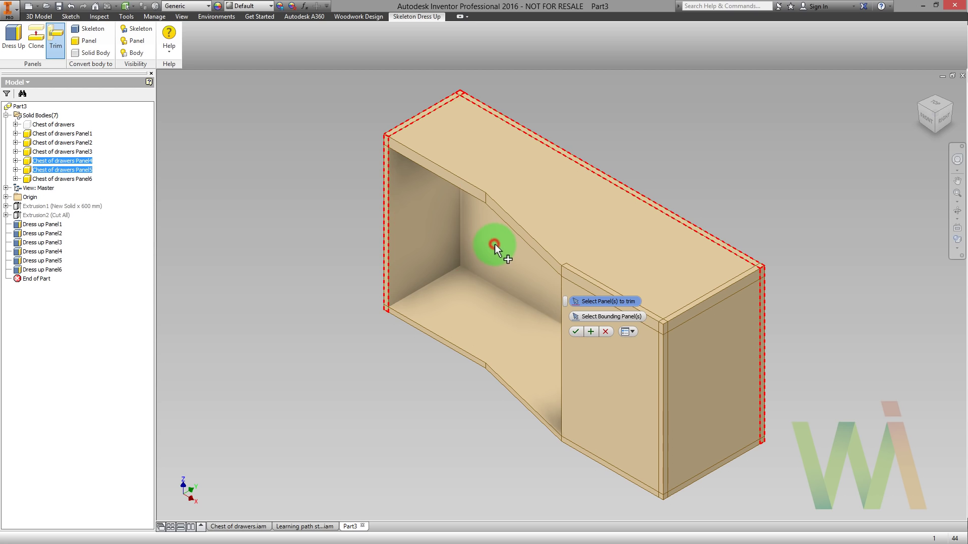
pyautogui.click(590, 364)
pyautogui.click(718, 391)
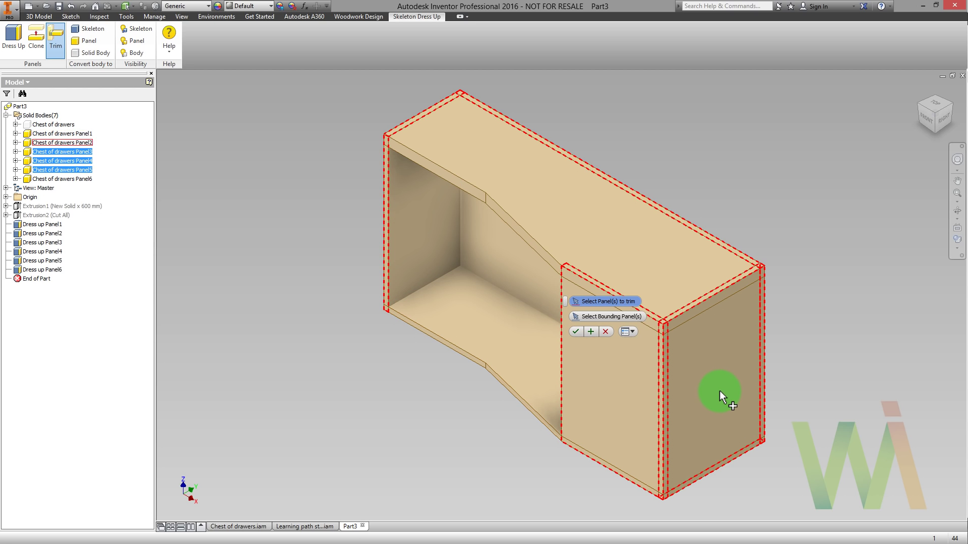
pyautogui.click(592, 332)
pyautogui.moveTo(565, 302); pyautogui.dragTo(346, 367)
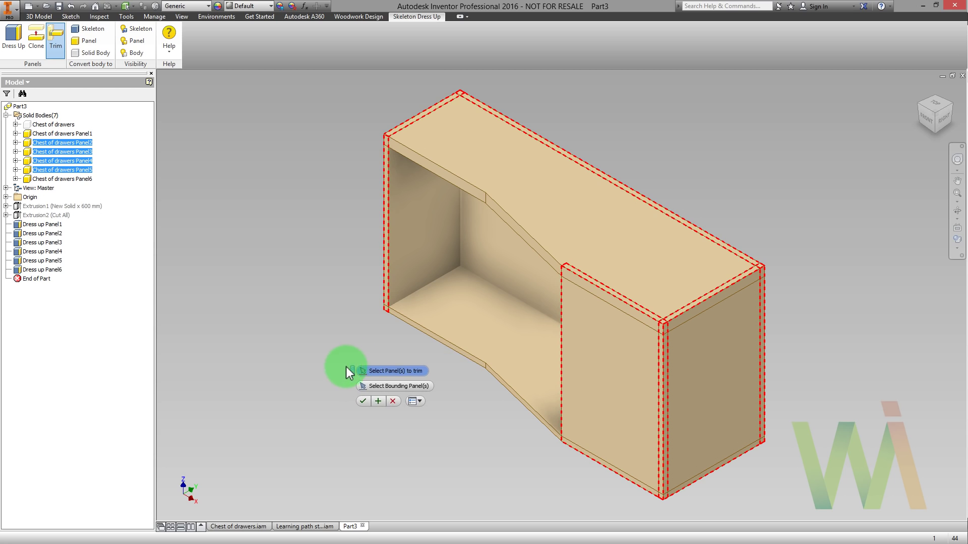
pyautogui.click(391, 385)
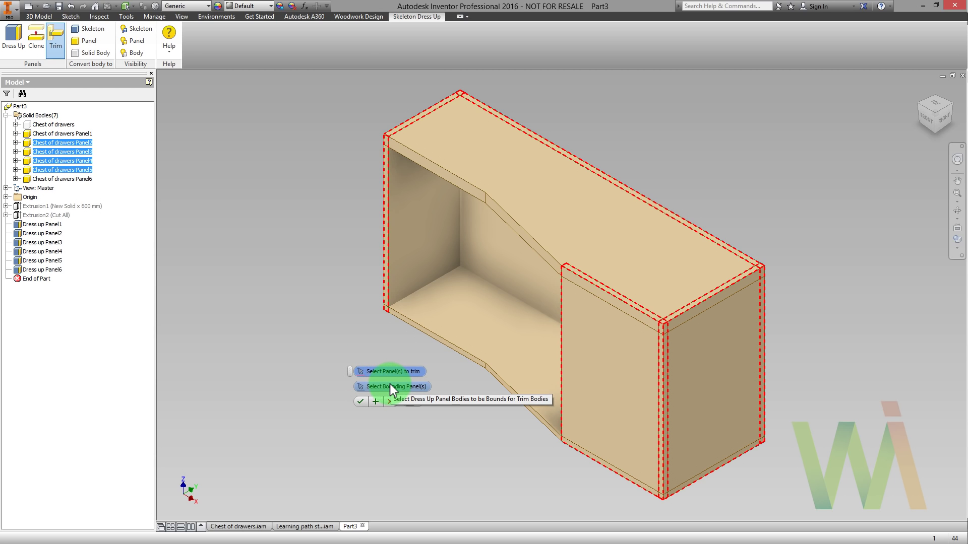
pyautogui.click(477, 340)
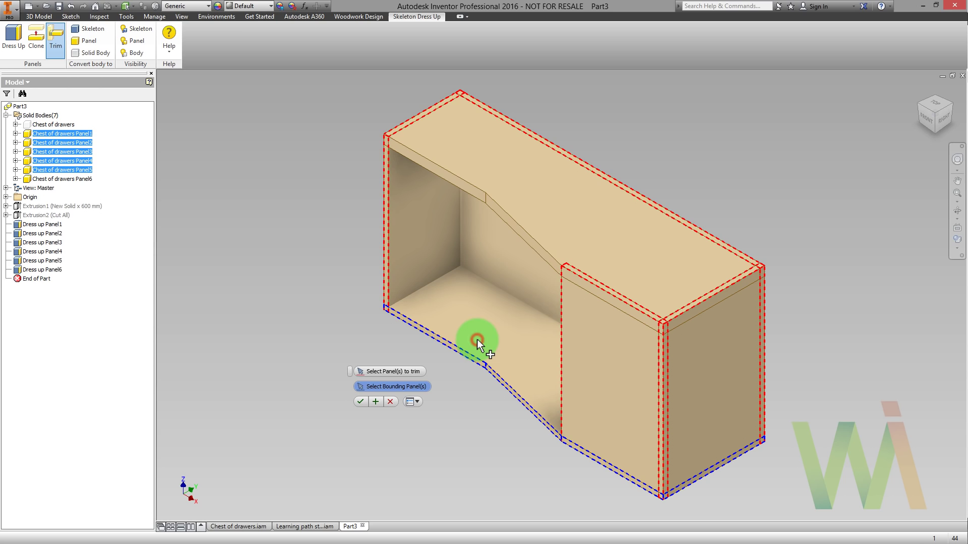
pyautogui.click(531, 238)
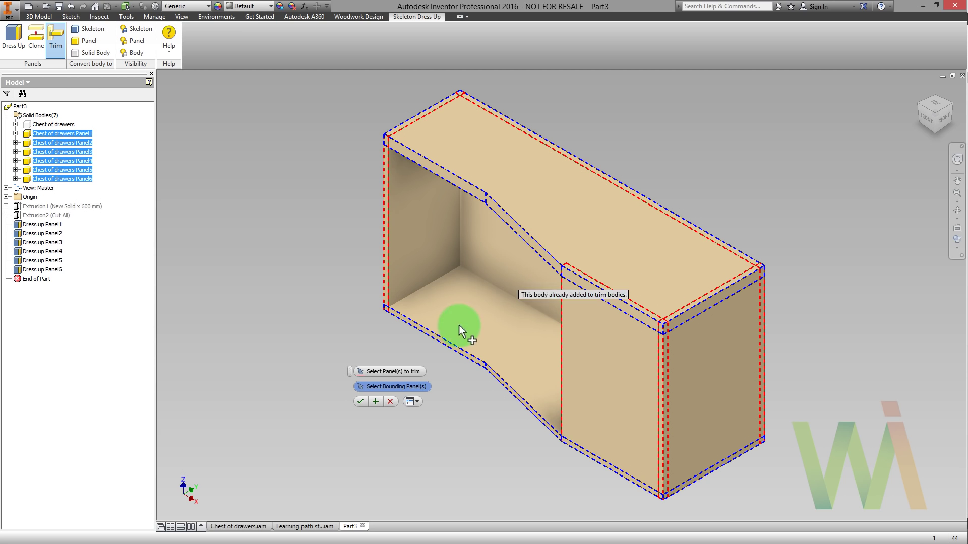
pyautogui.click(376, 401)
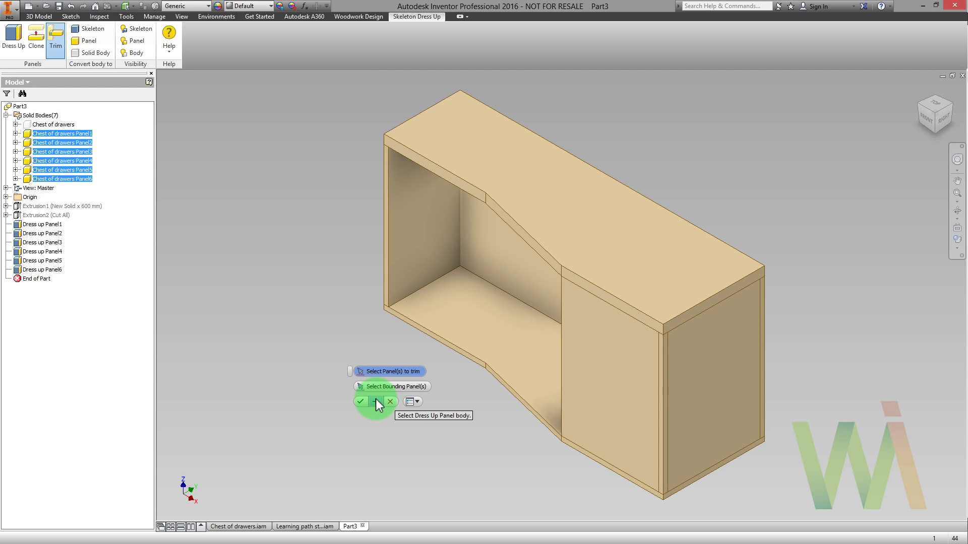
# - Trim the end panels against the back panel as their bounding panel
pyautogui.click(418, 245)
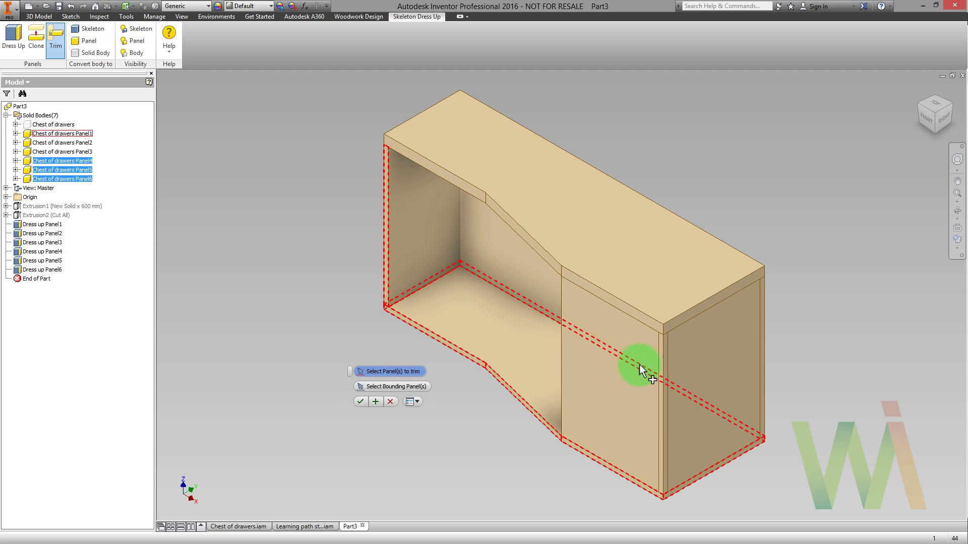
pyautogui.click(707, 392)
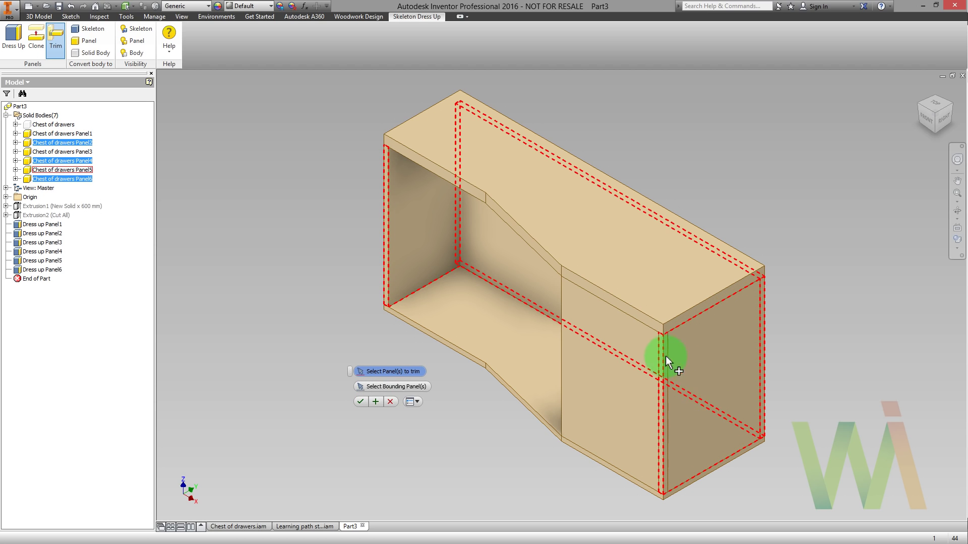
pyautogui.click(409, 385)
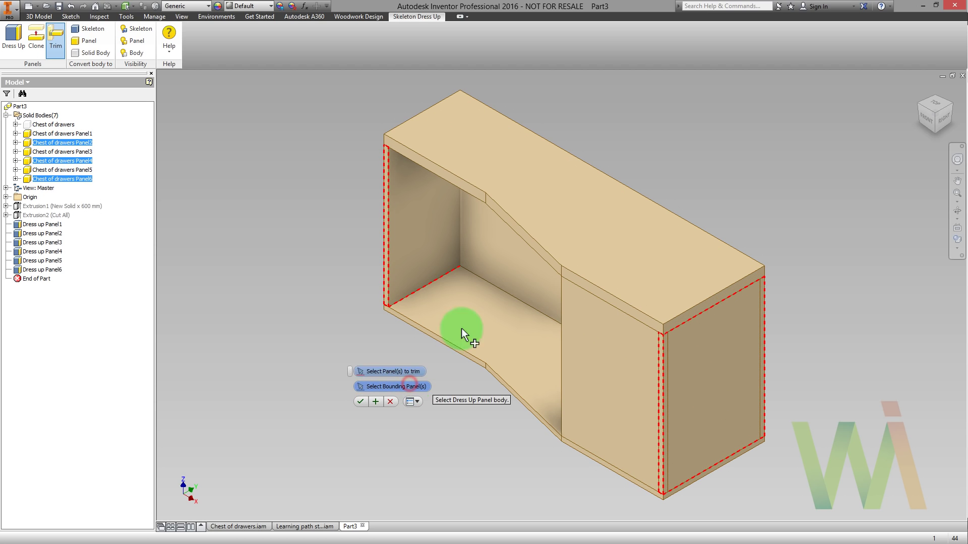
pyautogui.click(509, 274)
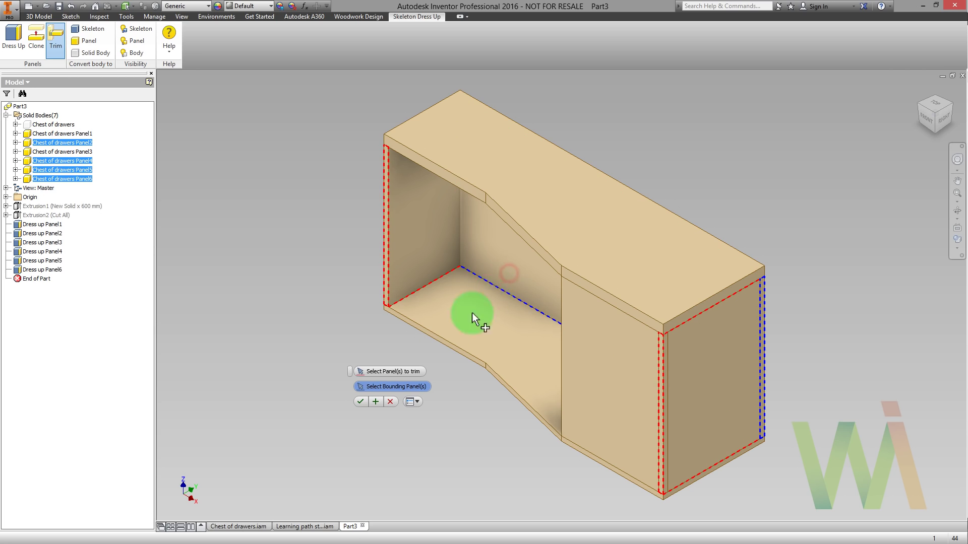
pyautogui.click(376, 402)
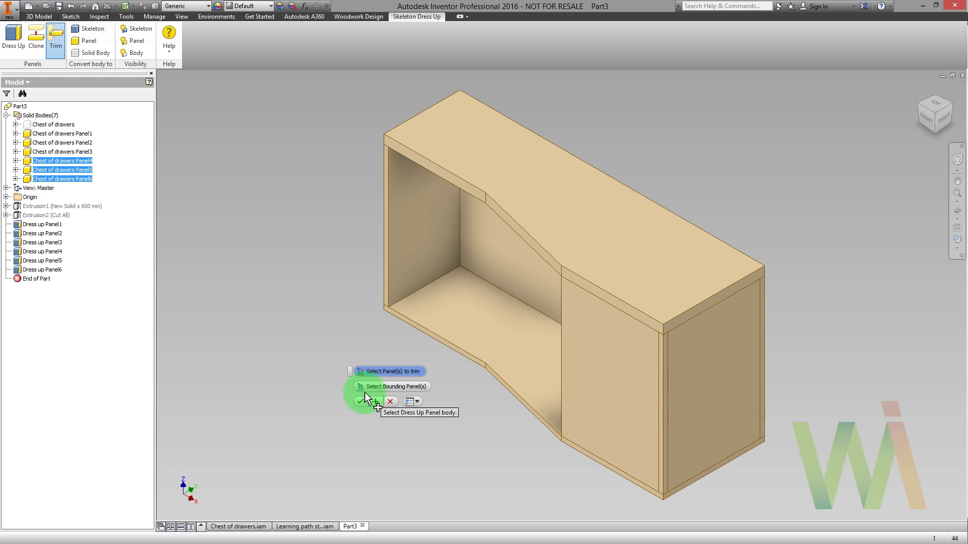
# - Trim the right end panel against the front right panel and finish trimming
pyautogui.click(367, 372)
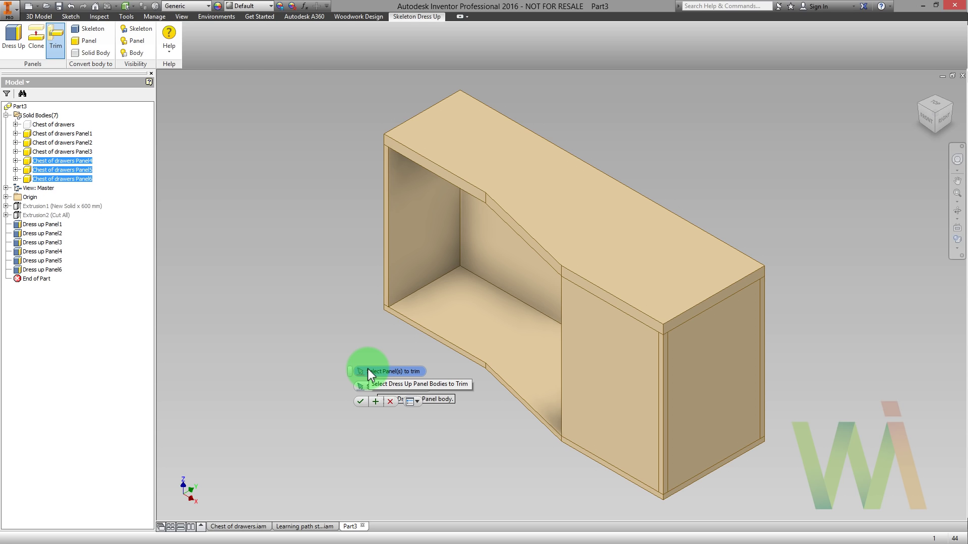
pyautogui.click(710, 367)
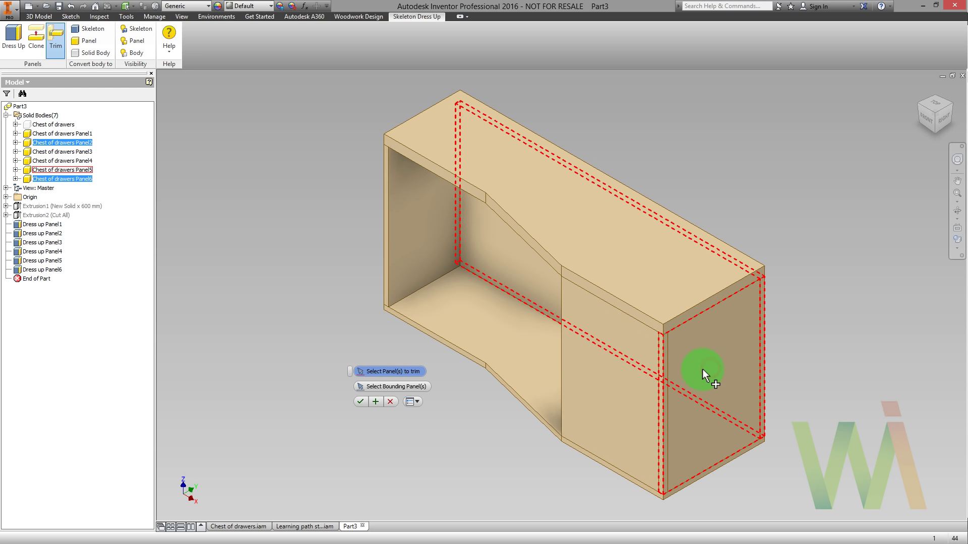
pyautogui.click(422, 389)
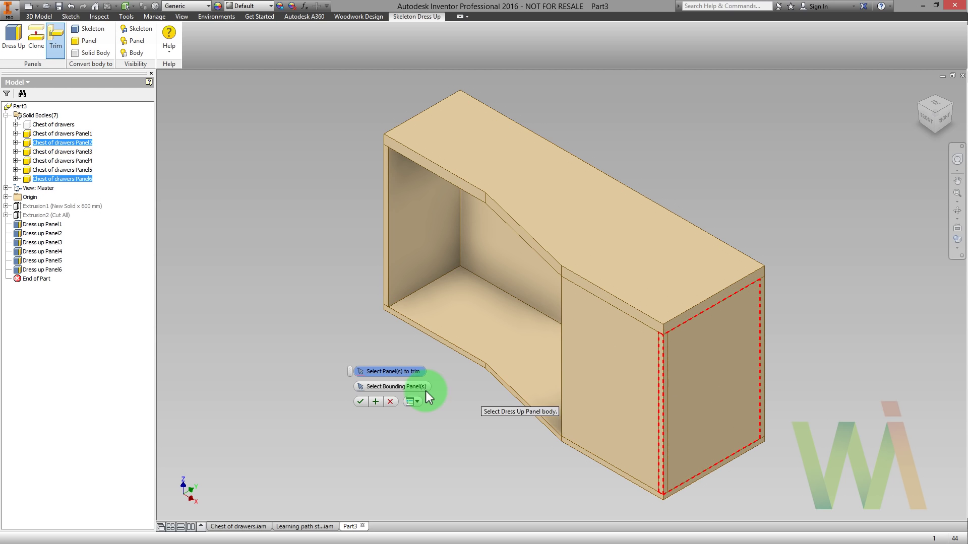
pyautogui.click(608, 389)
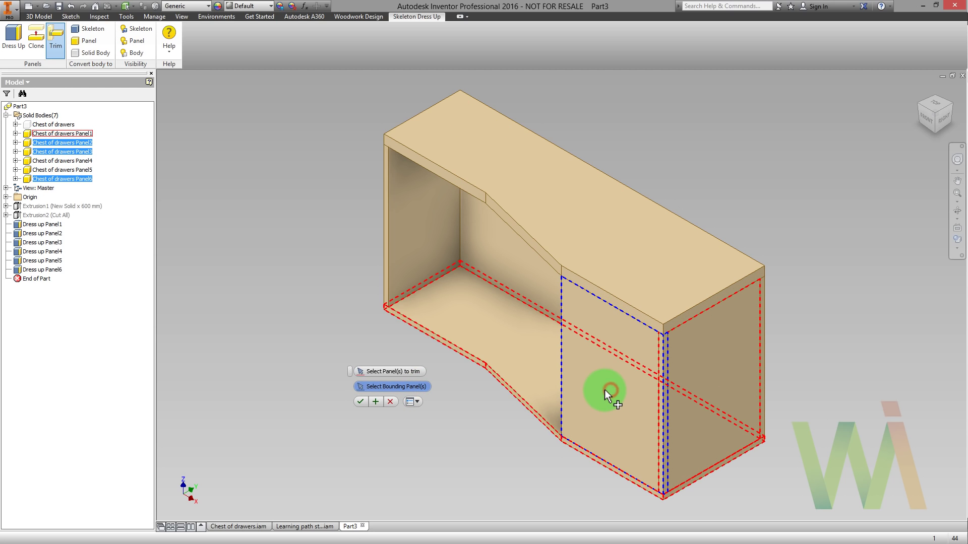
pyautogui.click(368, 402)
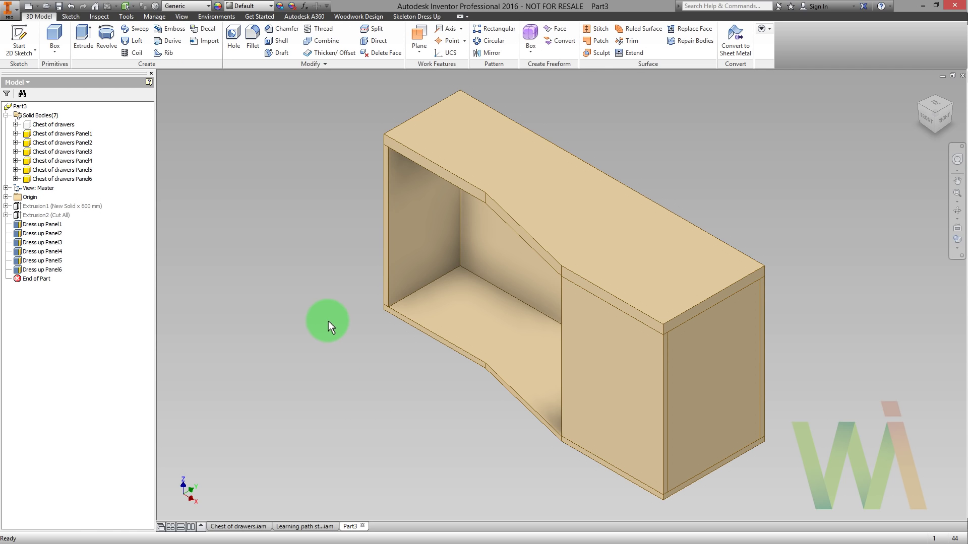
# - Switch the visual style to Wireframe, then Shaded, then Shaded with Edges
pyautogui.click(181, 19)
pyautogui.click(122, 55)
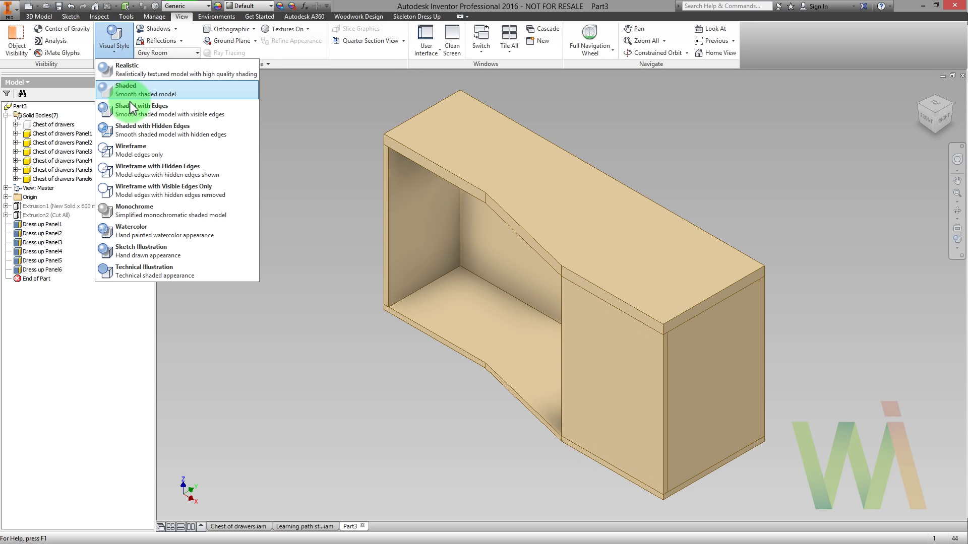
pyautogui.click(140, 153)
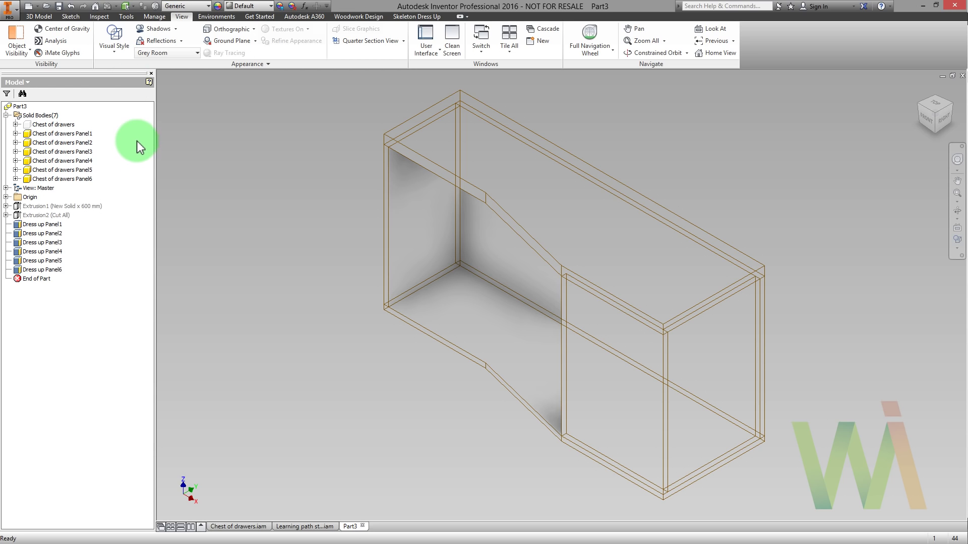
pyautogui.click(114, 50)
pyautogui.click(113, 85)
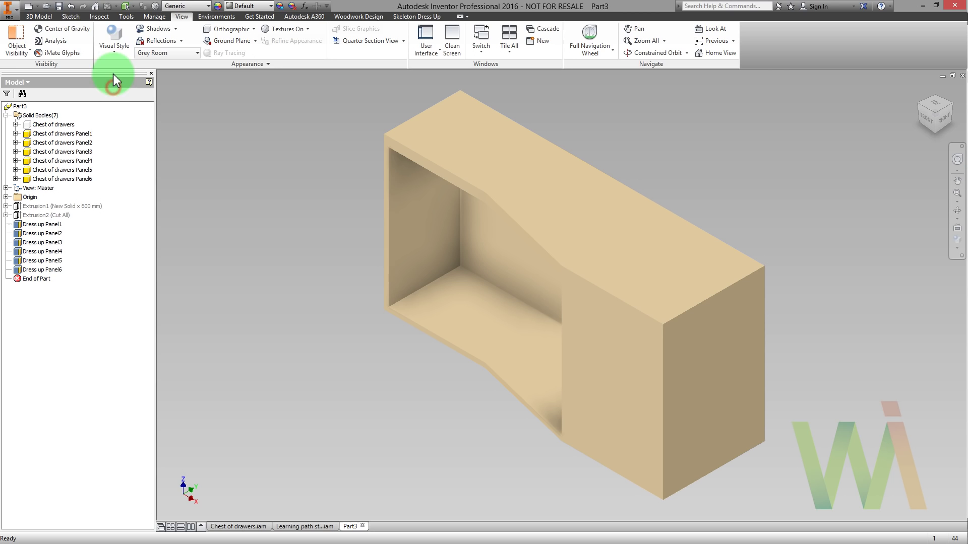
pyautogui.click(111, 56)
pyautogui.click(114, 107)
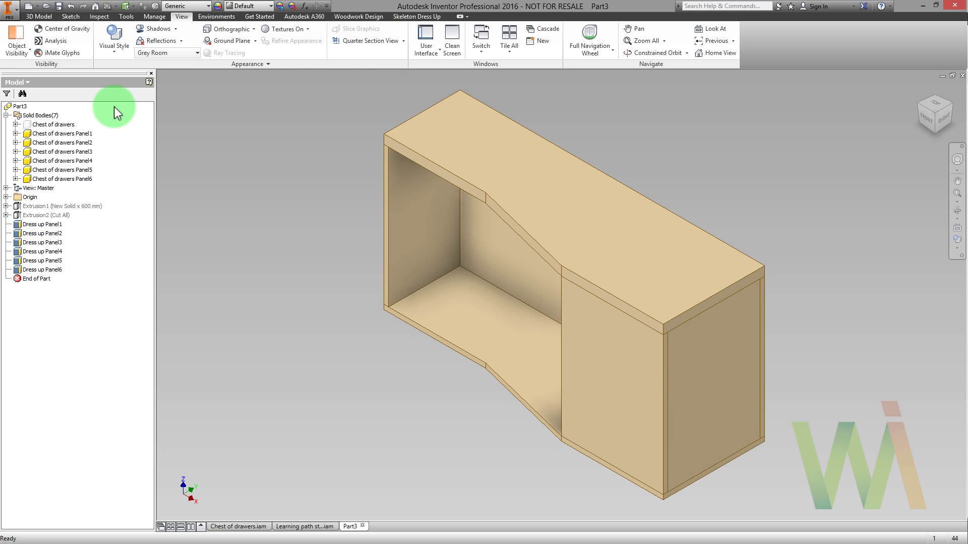
# - Start a work plane, view the cabinet from the right side, then return to isometric
pyautogui.click(43, 17)
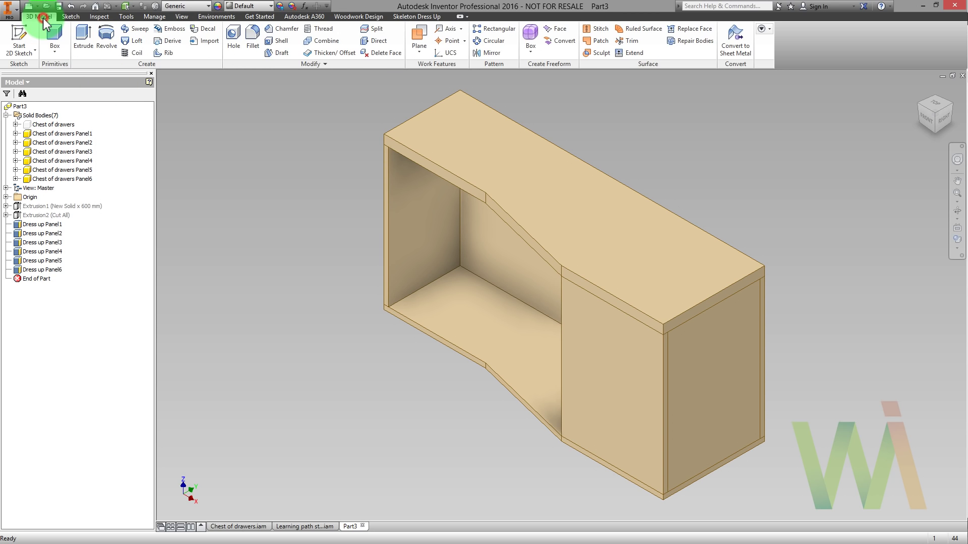
pyautogui.click(426, 38)
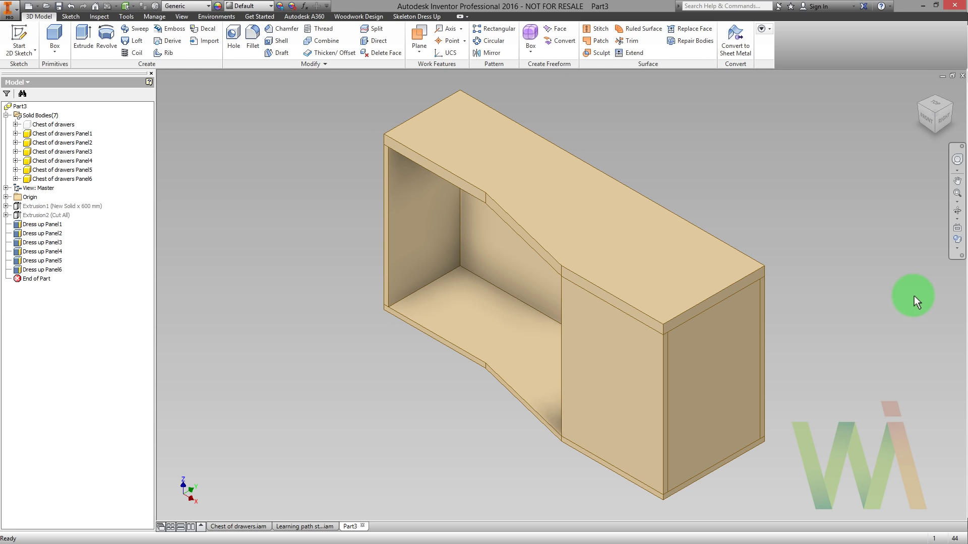
pyautogui.click(943, 122)
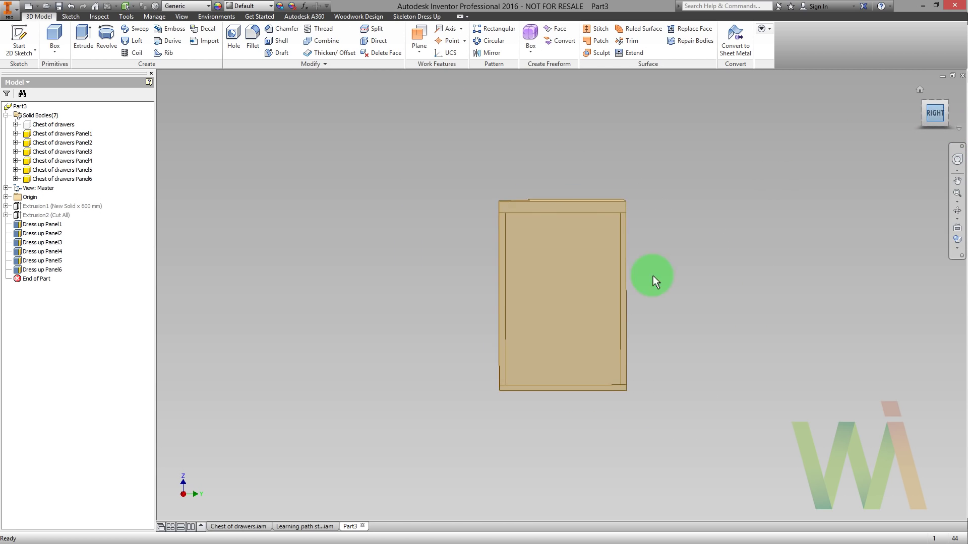
pyautogui.scroll(5, 475, 210)
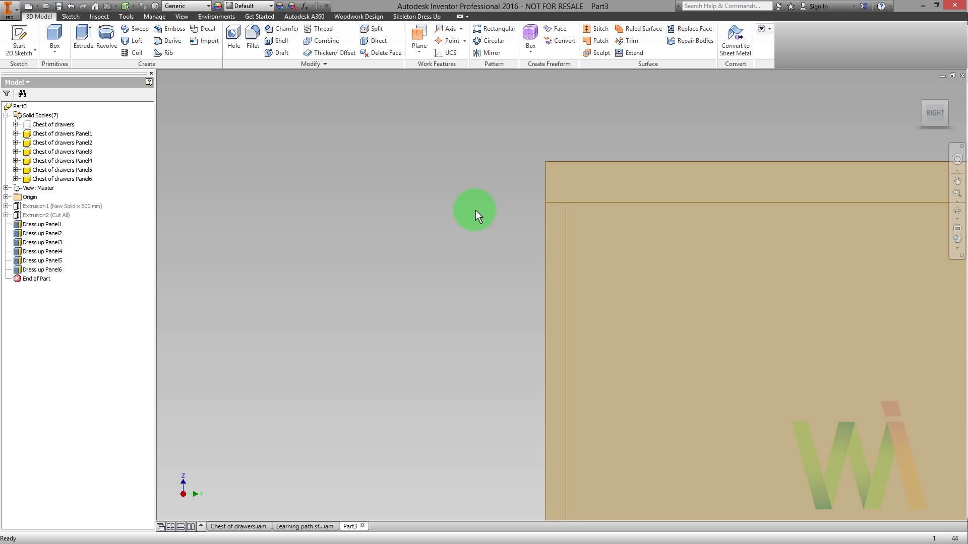
pyautogui.scroll(-3, 475, 210)
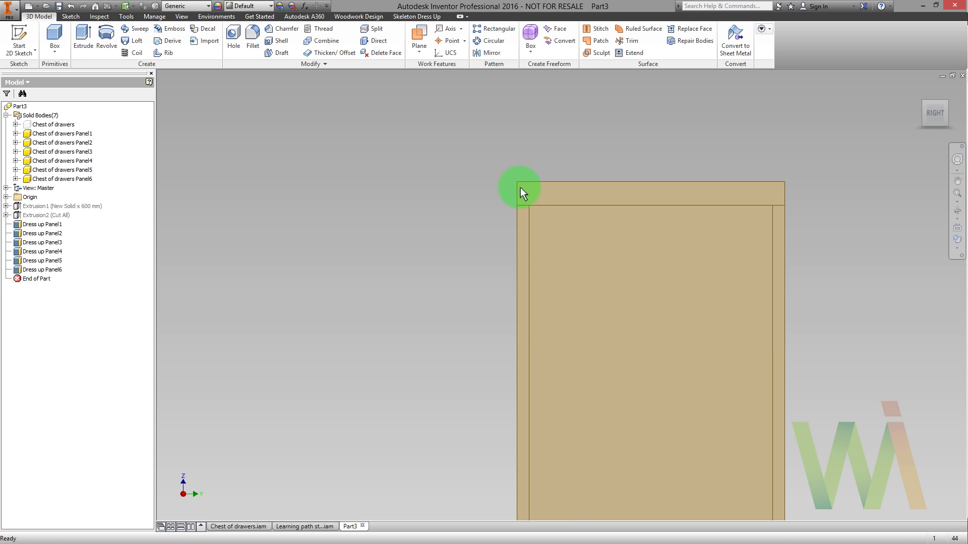
pyautogui.click(927, 107)
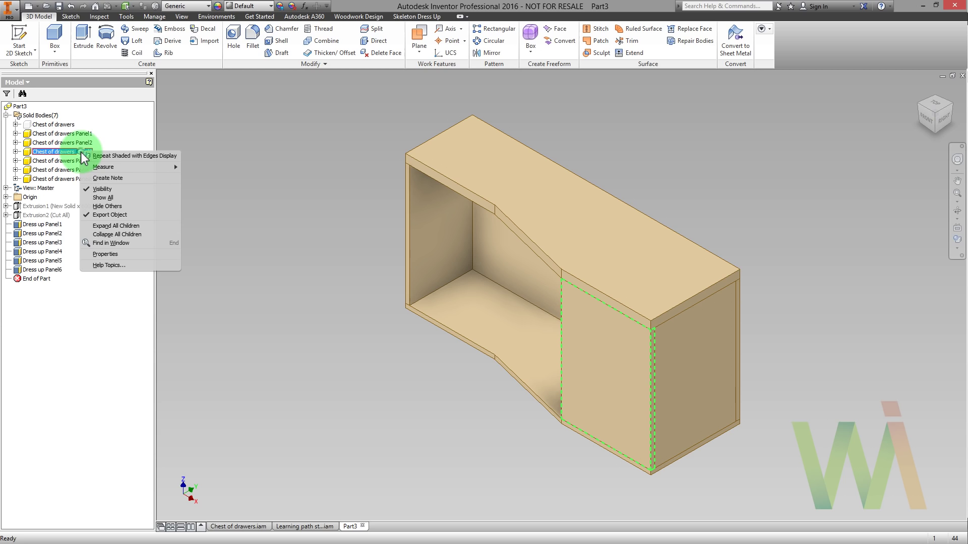
# - Hide Panel3 and move the right end panel's thin edge face by -2 mm
pyautogui.click(90, 189)
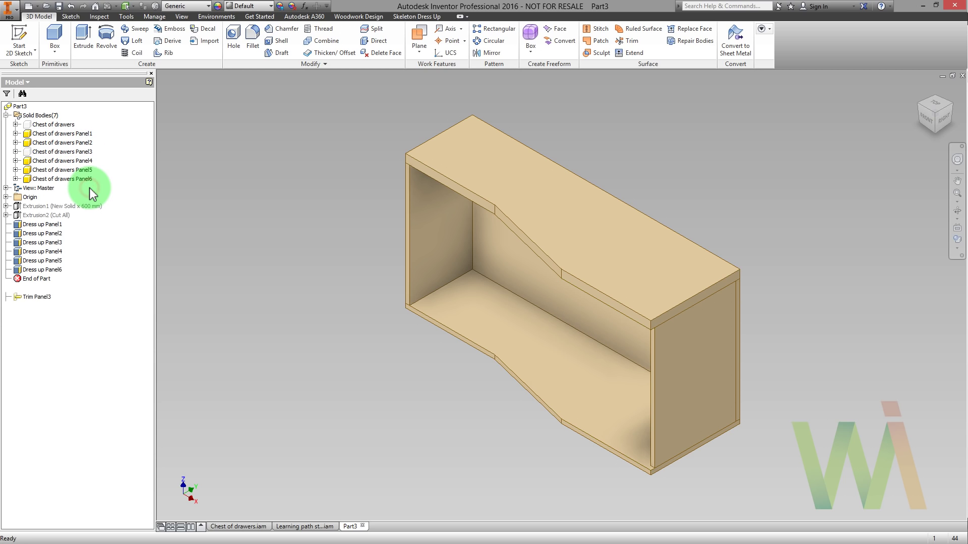
pyautogui.click(373, 41)
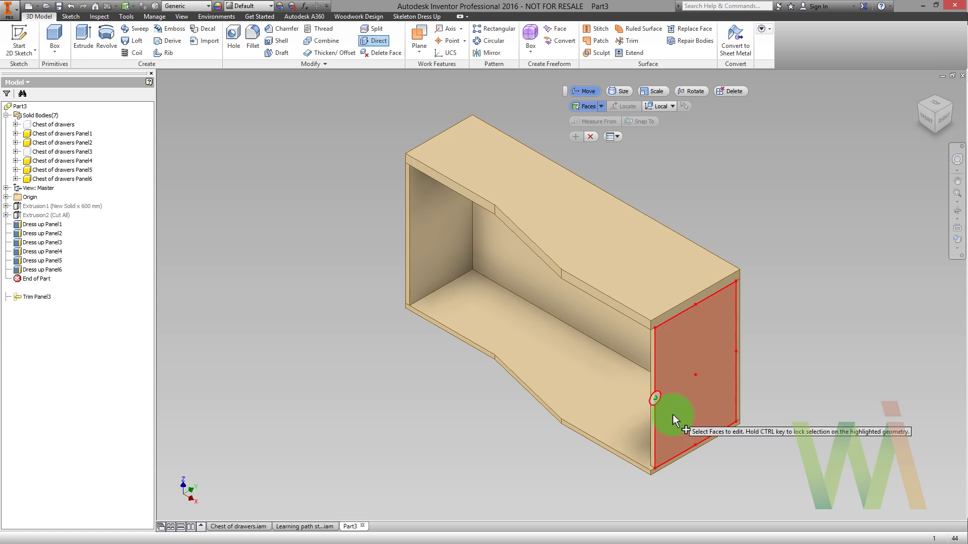
pyautogui.scroll(5, 665, 408)
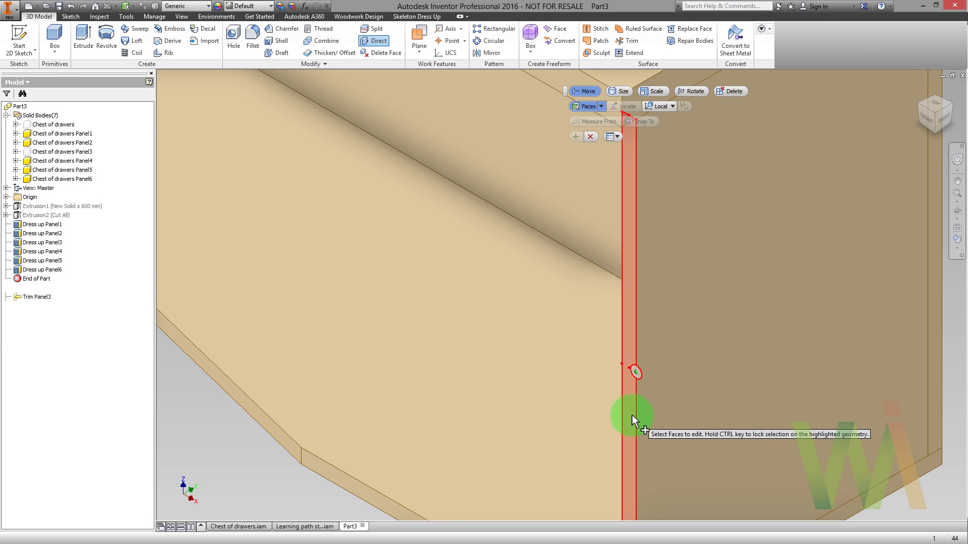
pyautogui.click(631, 415)
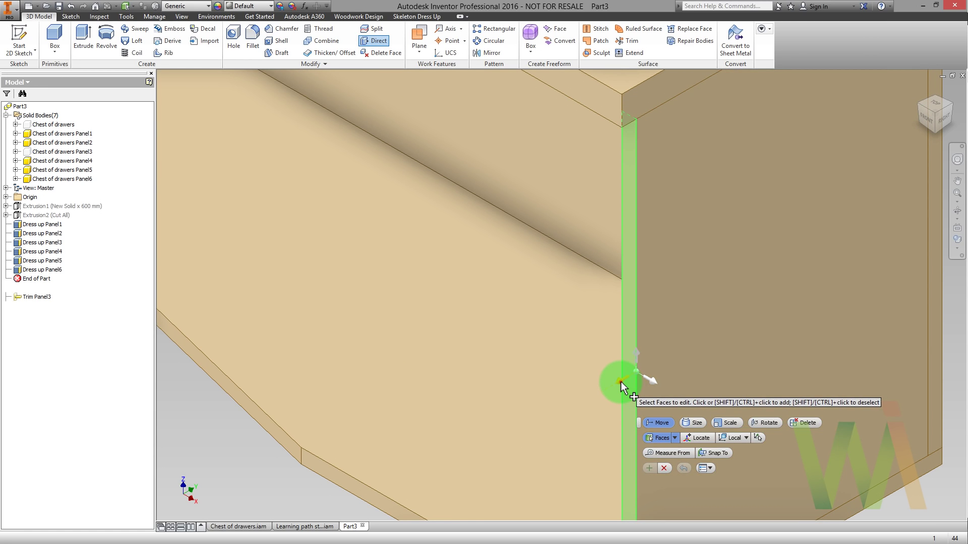
pyautogui.moveTo(621, 383); pyautogui.dragTo(626, 383)
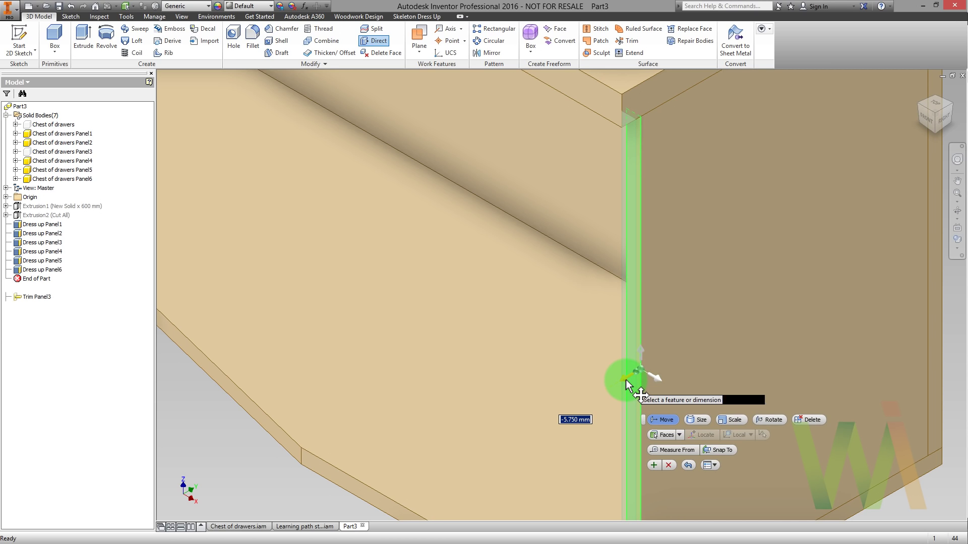
pyautogui.write('-2')
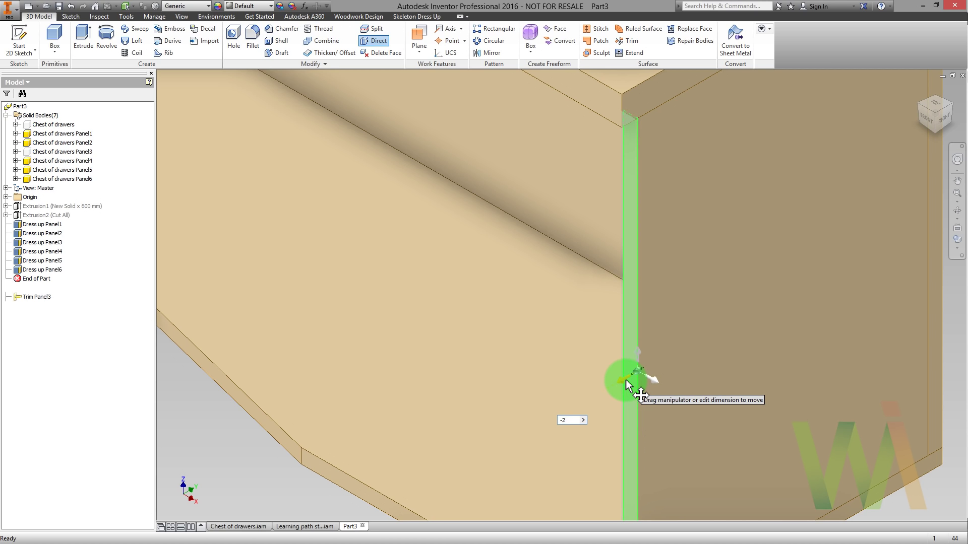
pyautogui.press('Return')
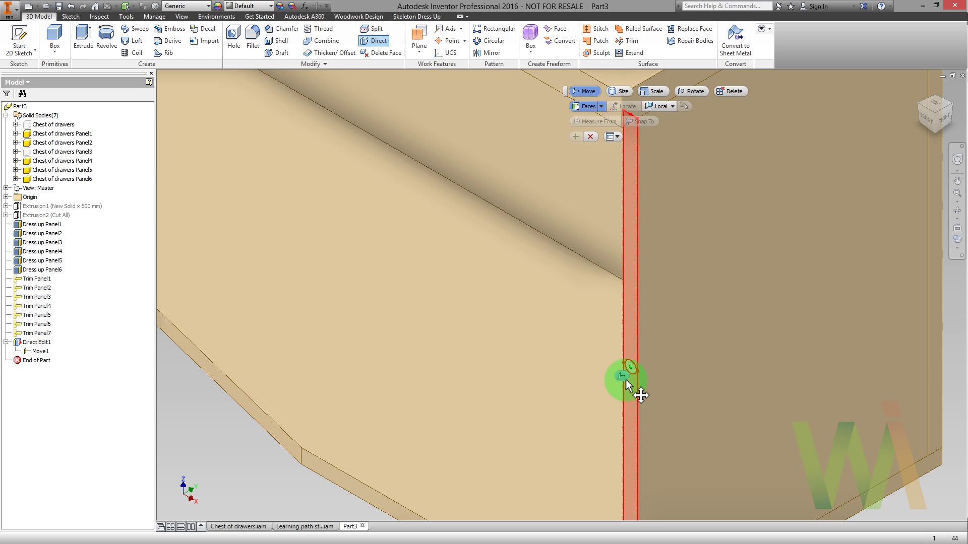
pyautogui.scroll(5, 628, 386)
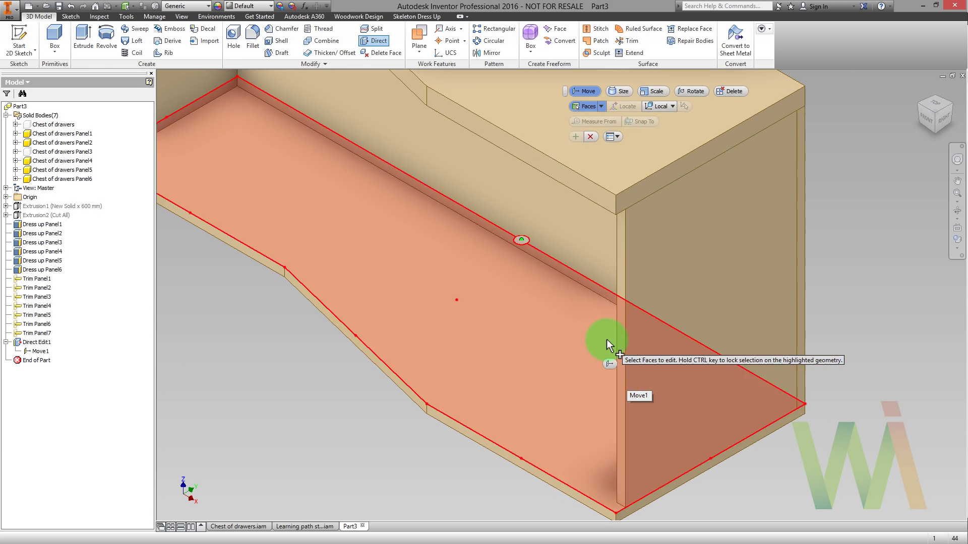
pyautogui.press('Escape')
# - Show Panel3 again and inspect the right side of the chest before returning to an angled view
pyautogui.rightClick(84, 154)
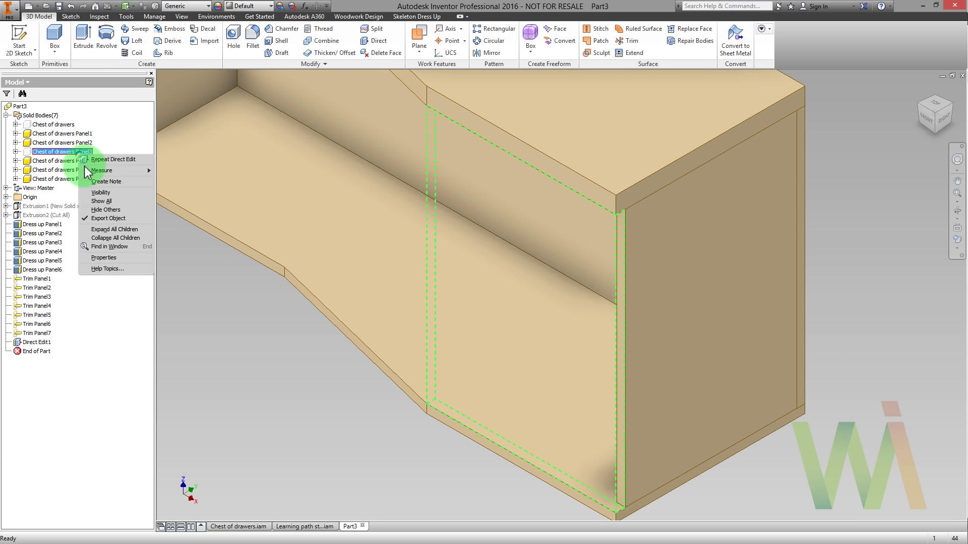
pyautogui.click(97, 192)
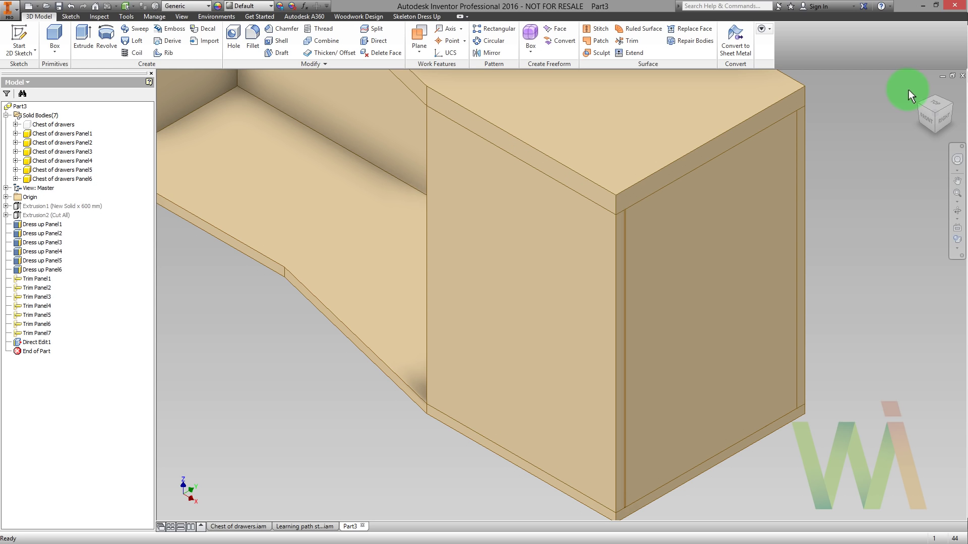
pyautogui.moveTo(948, 123); pyautogui.dragTo(945, 127)
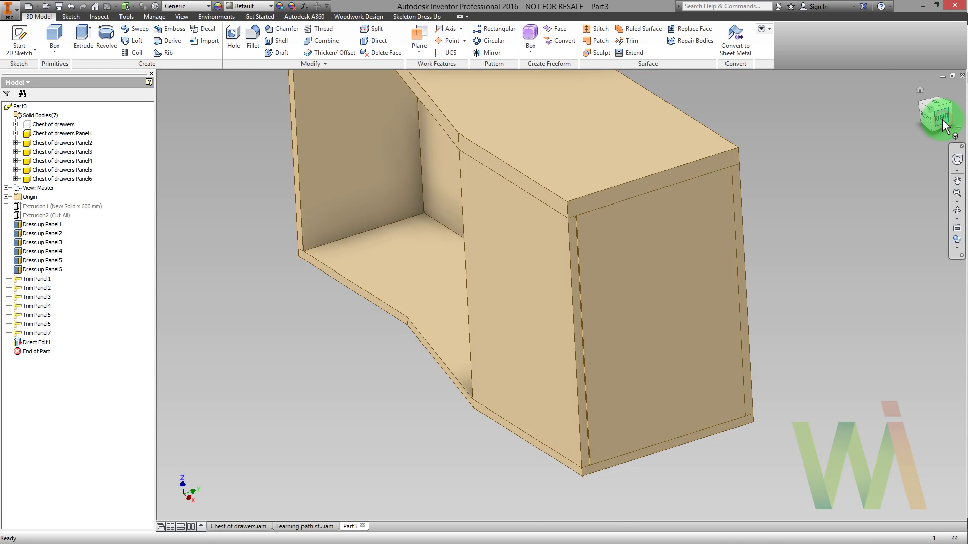
pyautogui.click(942, 121)
pyautogui.scroll(-3, 464, 221)
pyautogui.moveTo(462, 222); pyautogui.dragTo(345, 334, button='middle')
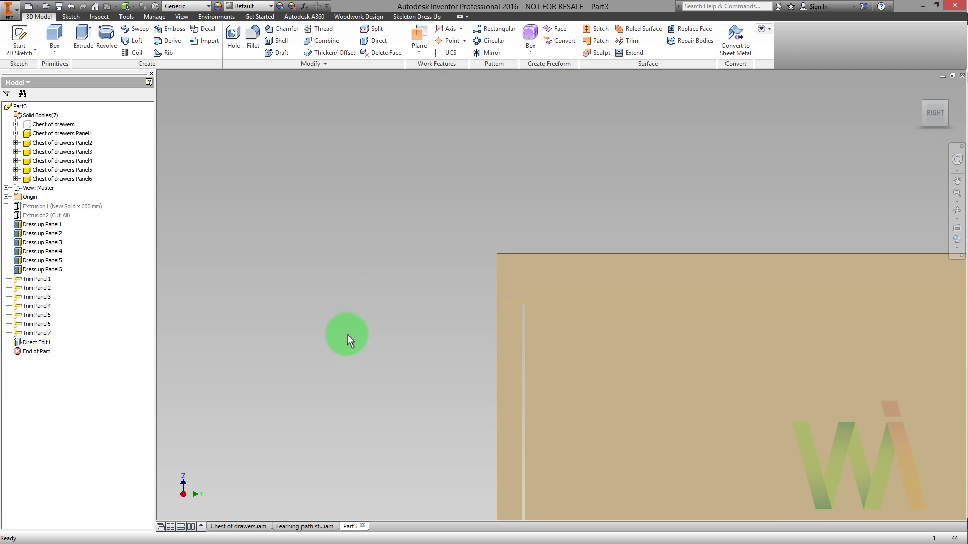
pyautogui.click(923, 92)
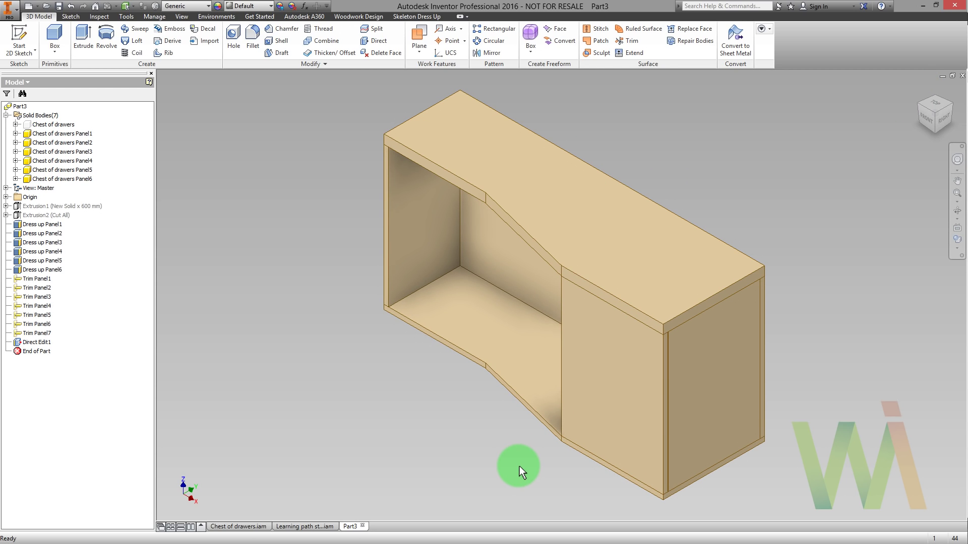
# - Sketch on the front panel face, make its outline construction geometry, and offset it 2 mm inward
pyautogui.click(19, 41)
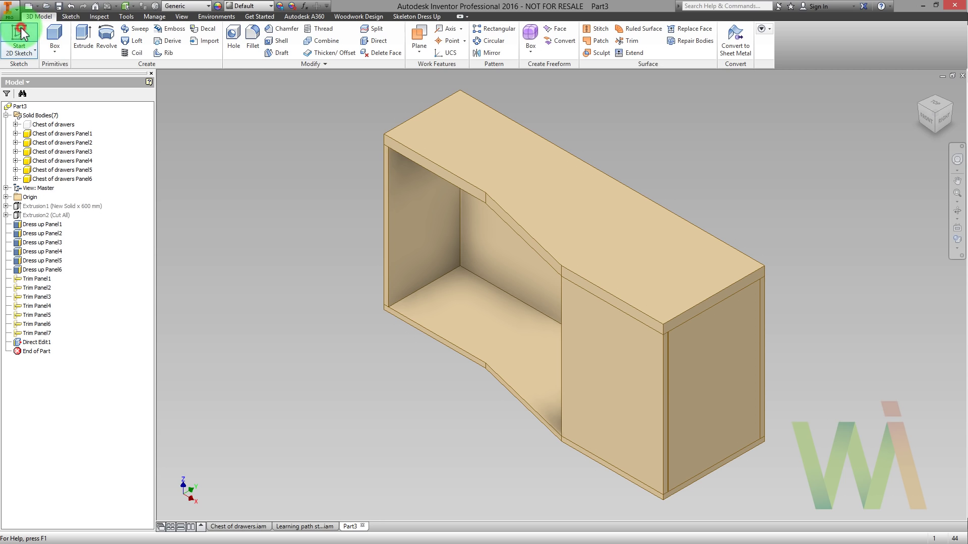
pyautogui.click(604, 350)
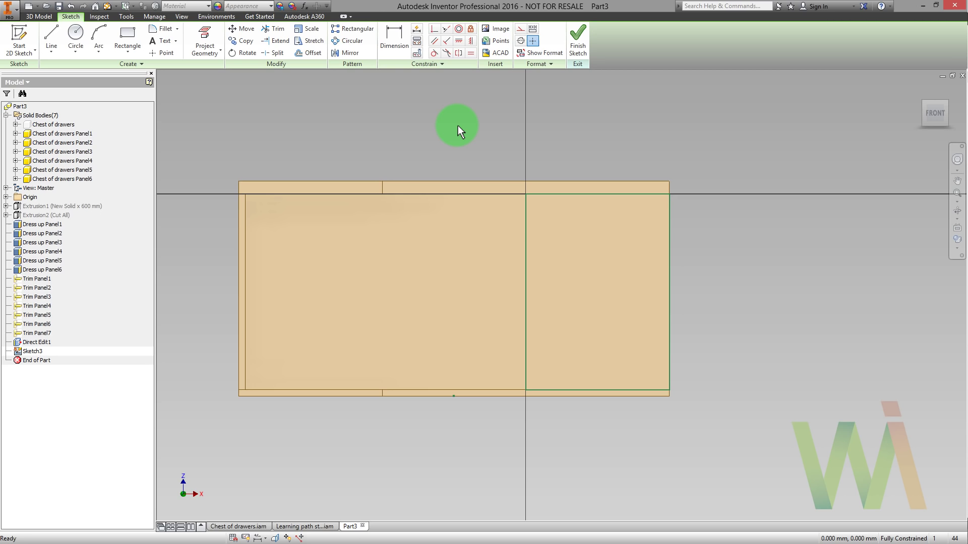
pyautogui.moveTo(458, 126)
pyautogui.mouseDown()
pyautogui.moveTo(697, 366)
pyautogui.moveTo(752, 461)
pyautogui.mouseUp()
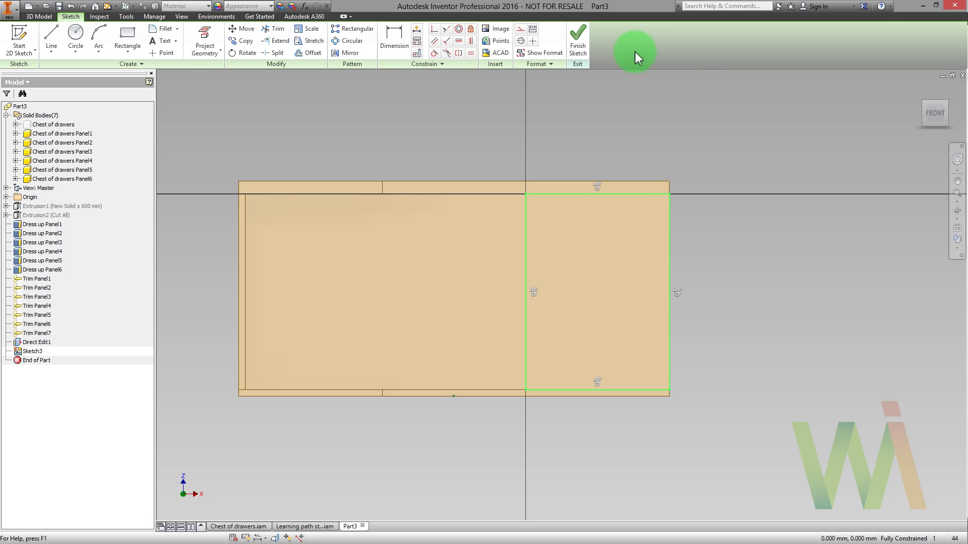
pyautogui.click(521, 31)
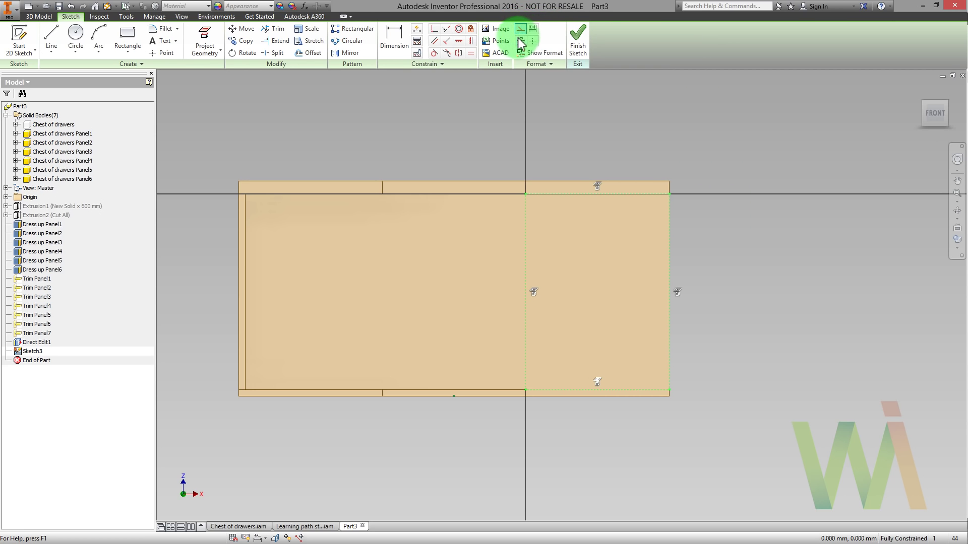
pyautogui.press('d')
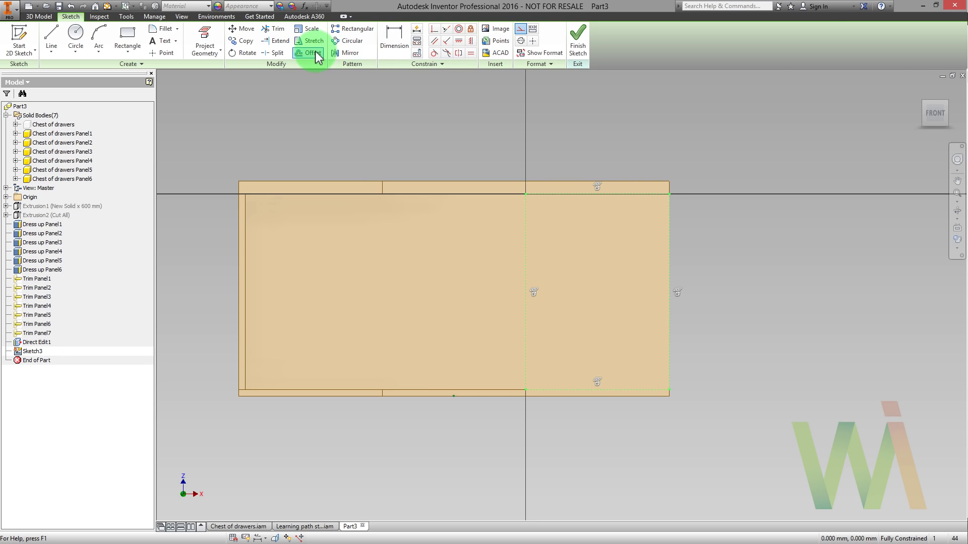
pyautogui.click(314, 53)
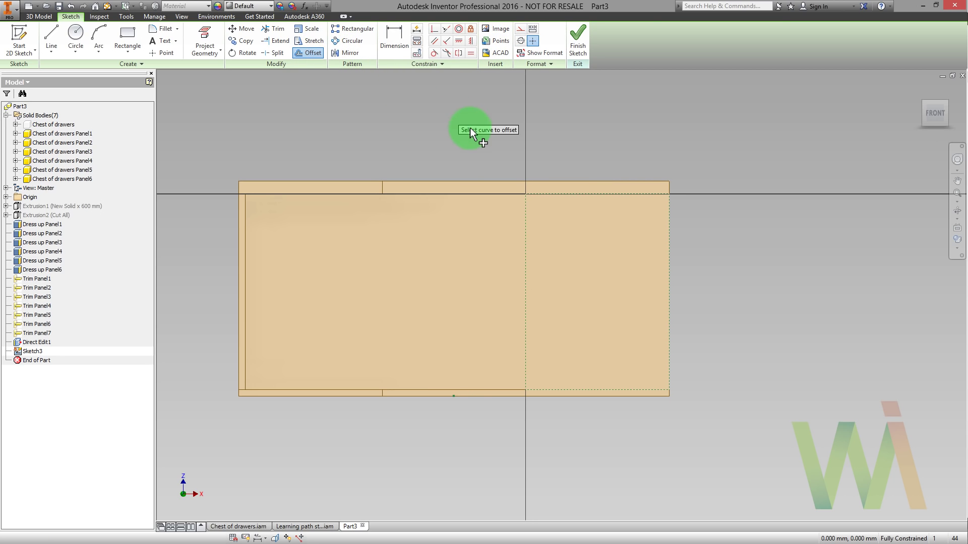
pyautogui.click(525, 220)
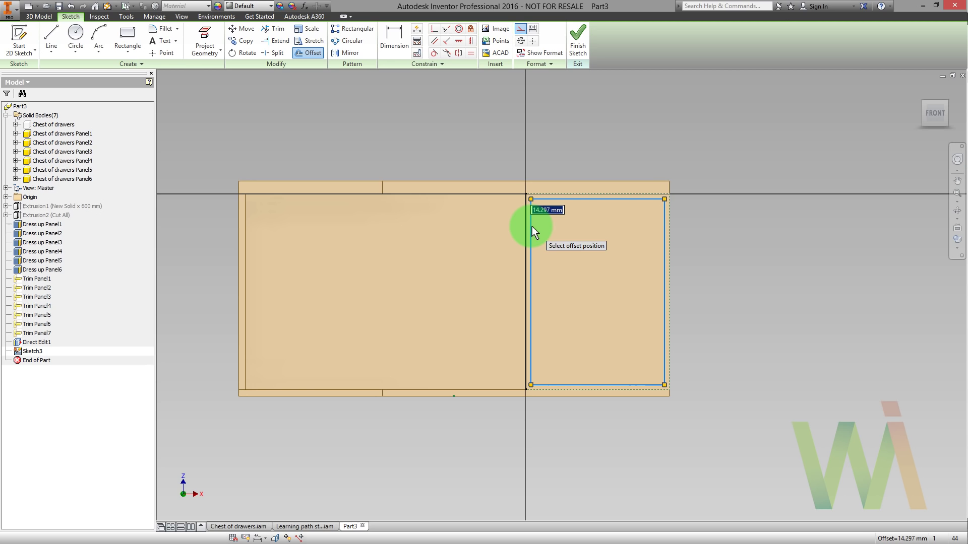
pyautogui.write('2')
pyautogui.press('Return')
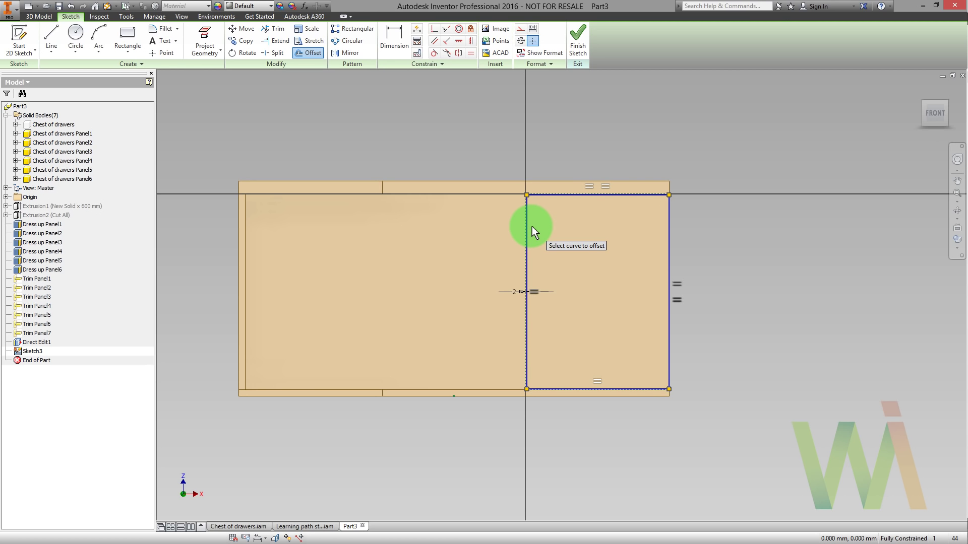
pyautogui.click(577, 44)
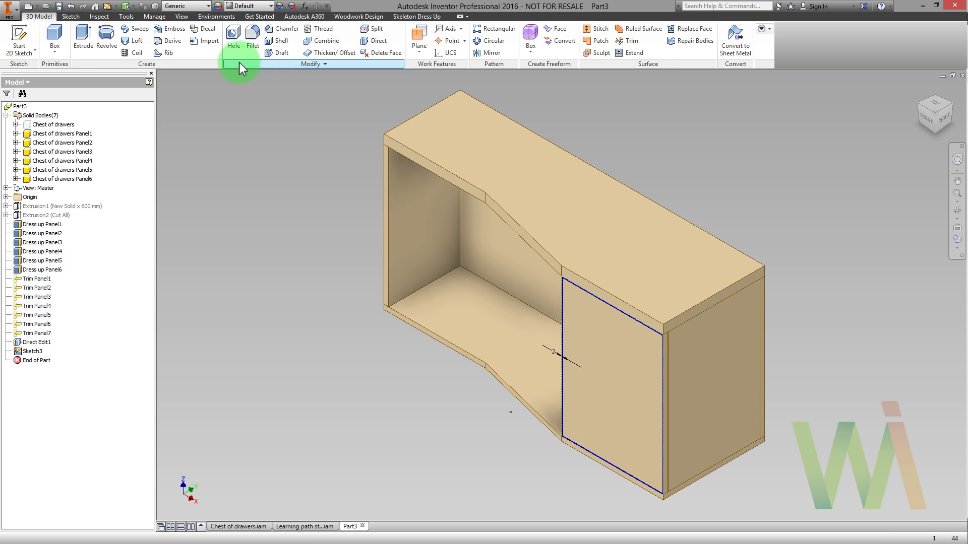
# - Extrude the inset rectangle as an Intersect with All extents, trimming Panel3
pyautogui.click(83, 35)
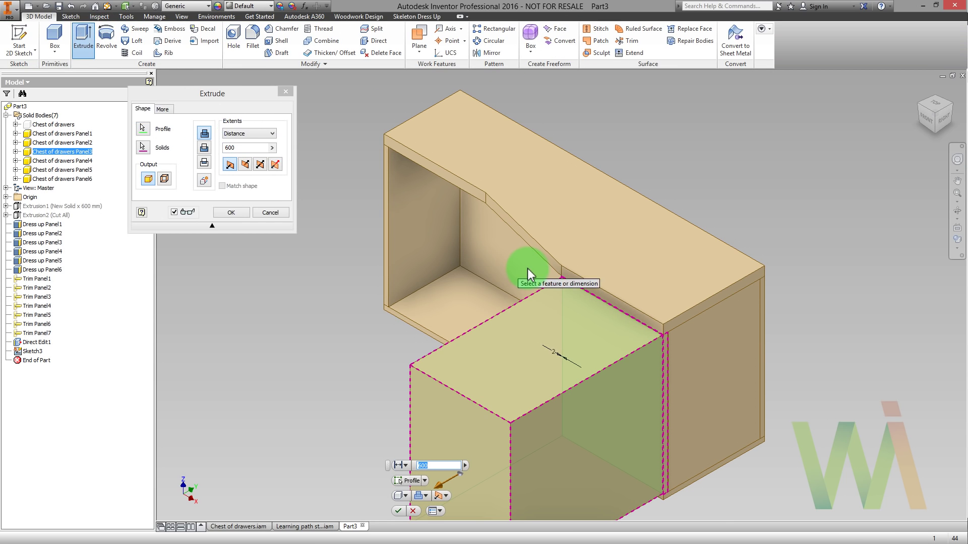
pyautogui.click(204, 162)
pyautogui.click(246, 133)
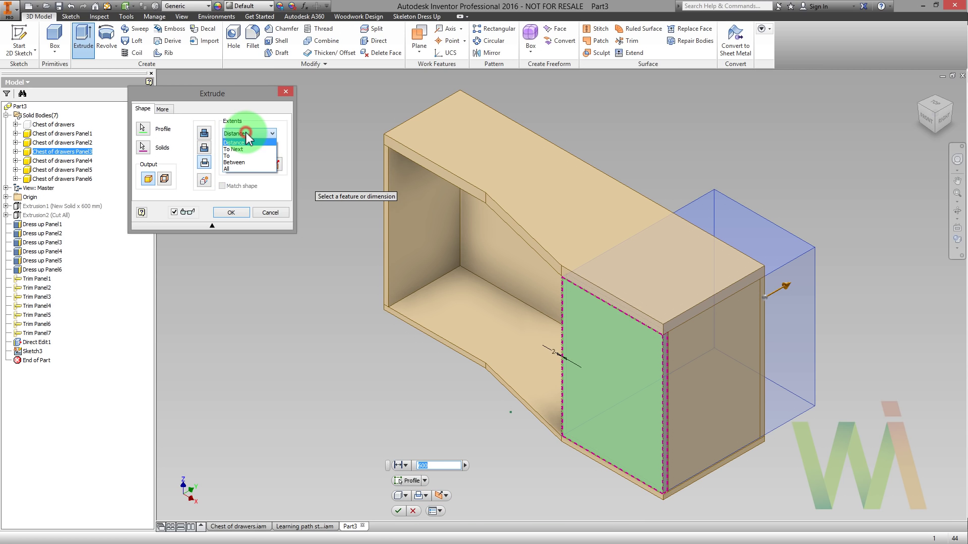
pyautogui.click(241, 169)
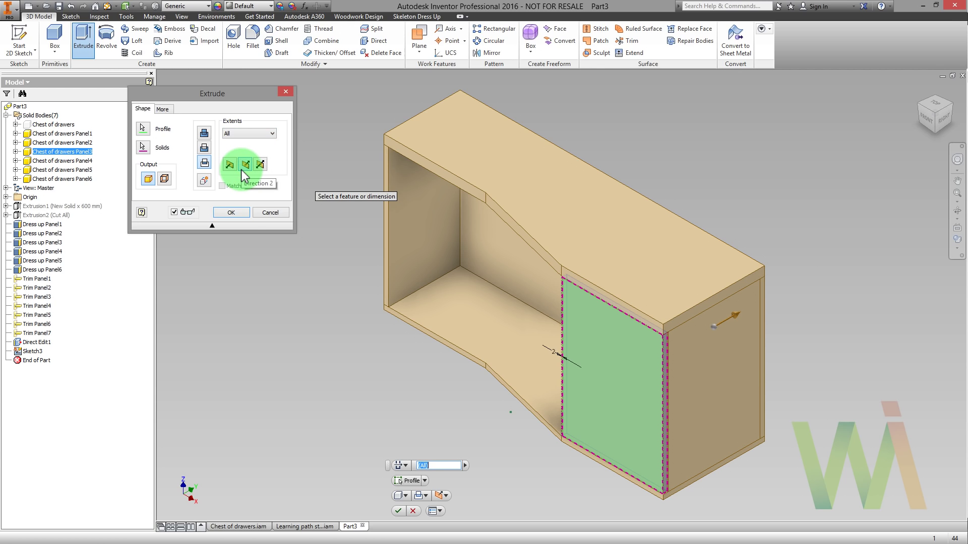
pyautogui.click(927, 118)
pyautogui.scroll(-3, 673, 247)
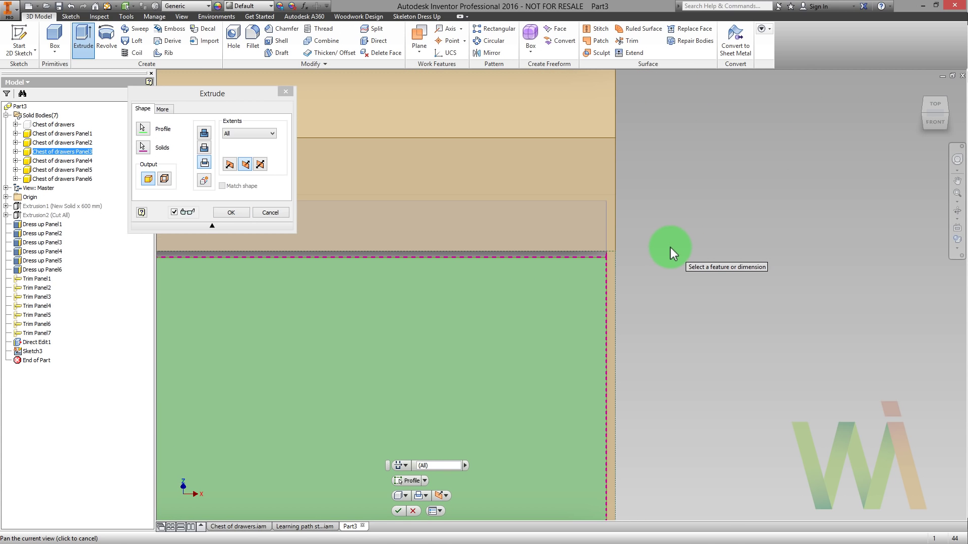
pyautogui.click(222, 213)
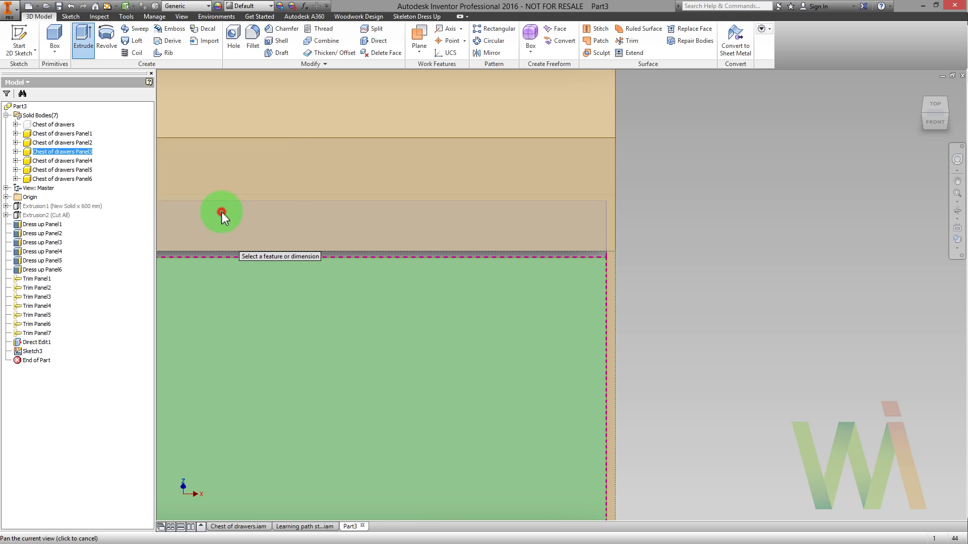
# - Check the trimmed front panel from the front, then return to an angled 3D view
pyautogui.click(933, 119)
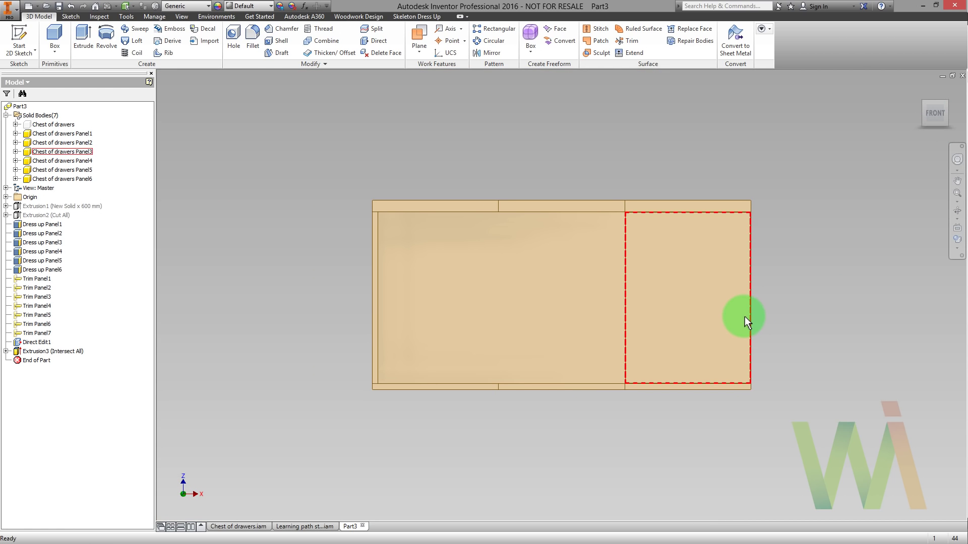
pyautogui.scroll(-3, 745, 316)
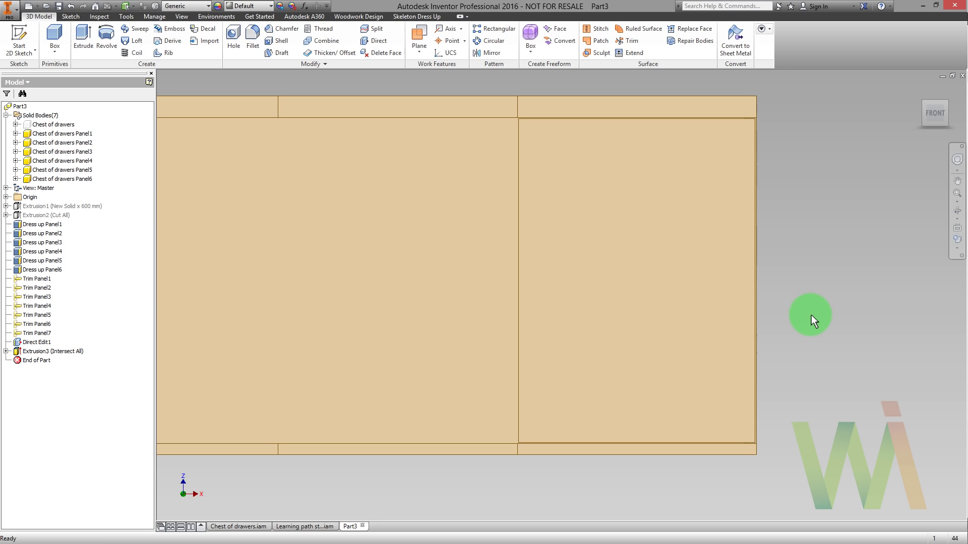
pyautogui.click(926, 107)
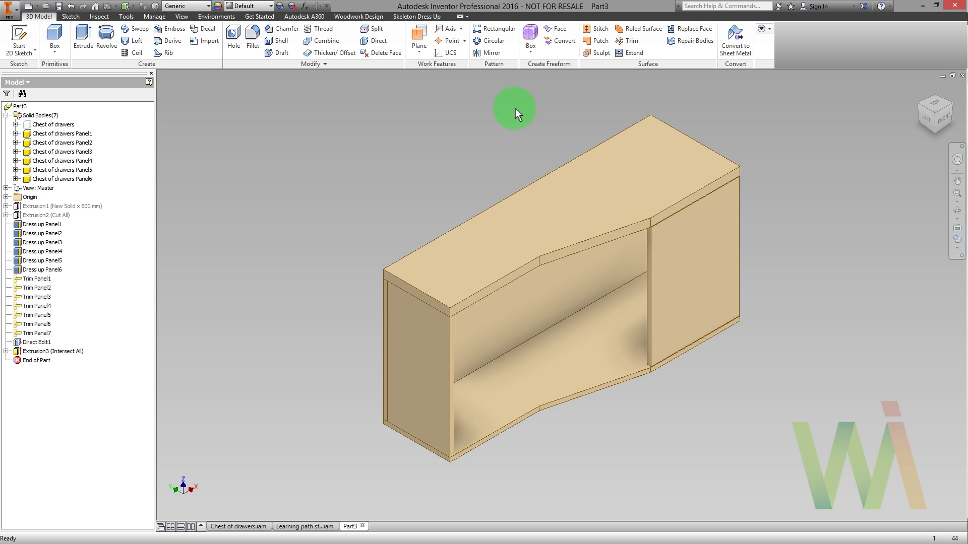
# - Start a Clone panel in Skeleton Dress Up, using the cabinet's inner left side face as reference
pyautogui.click(400, 17)
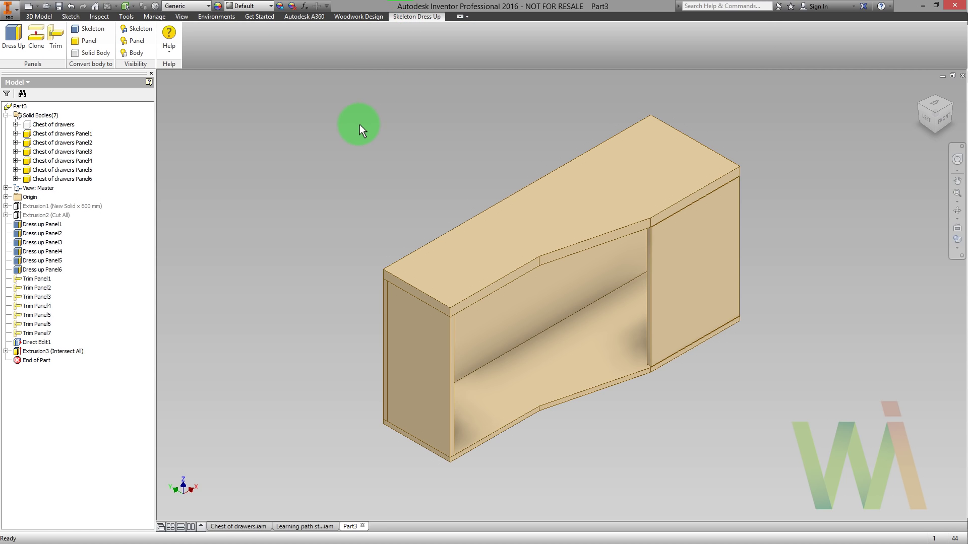
pyautogui.click(37, 43)
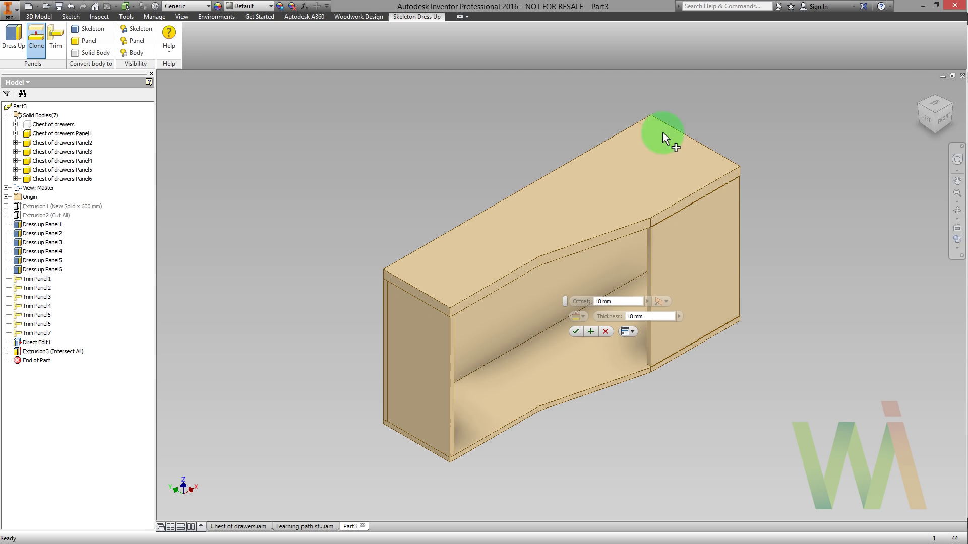
pyautogui.click(951, 104)
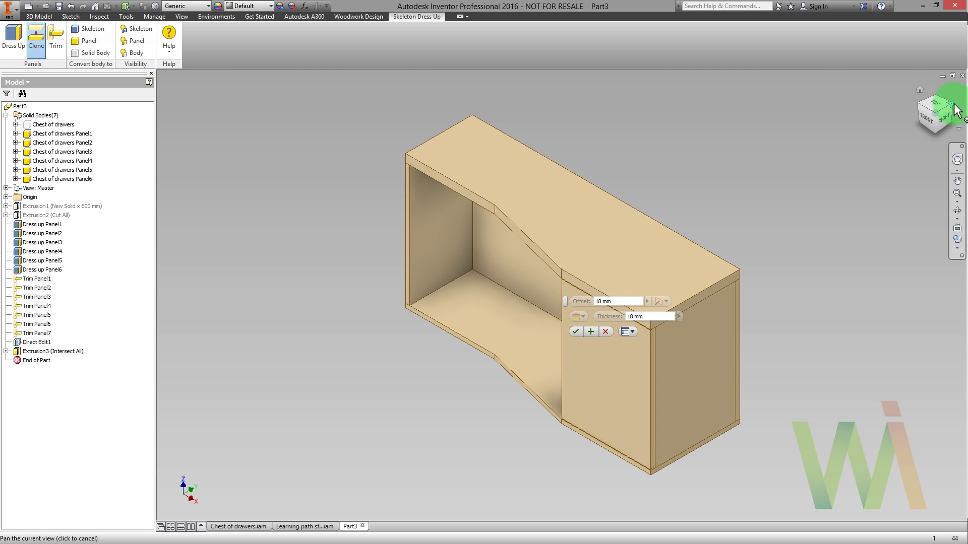
pyautogui.click(434, 225)
# - Set the offset to Length/3-18 and create the 18 mm divider panel
pyautogui.click(625, 300)
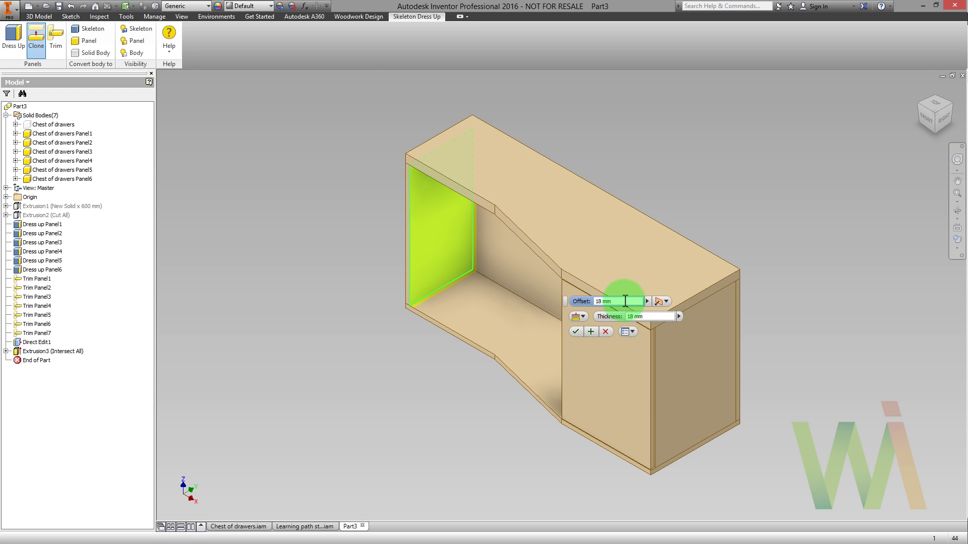
pyautogui.moveTo(625, 301); pyautogui.dragTo(592, 307)
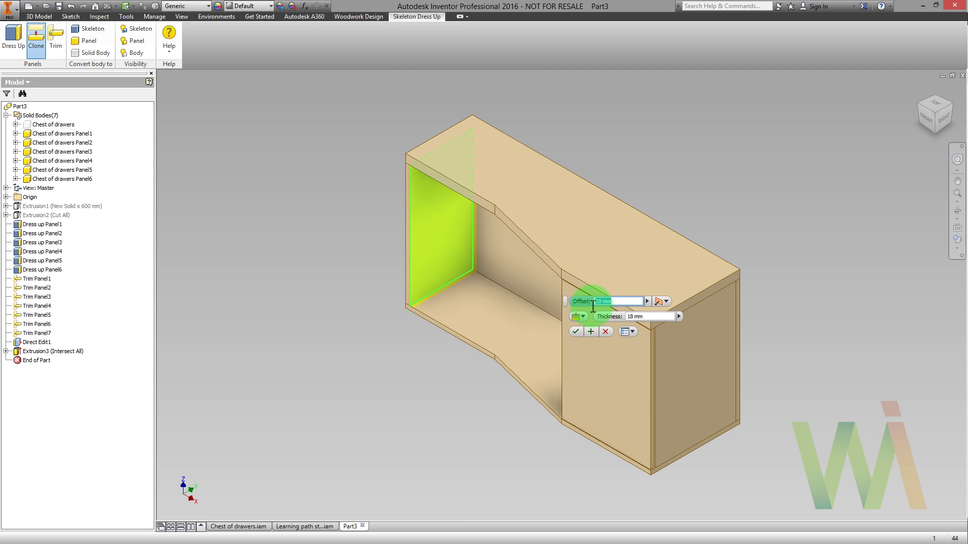
pyautogui.write('Length/3')
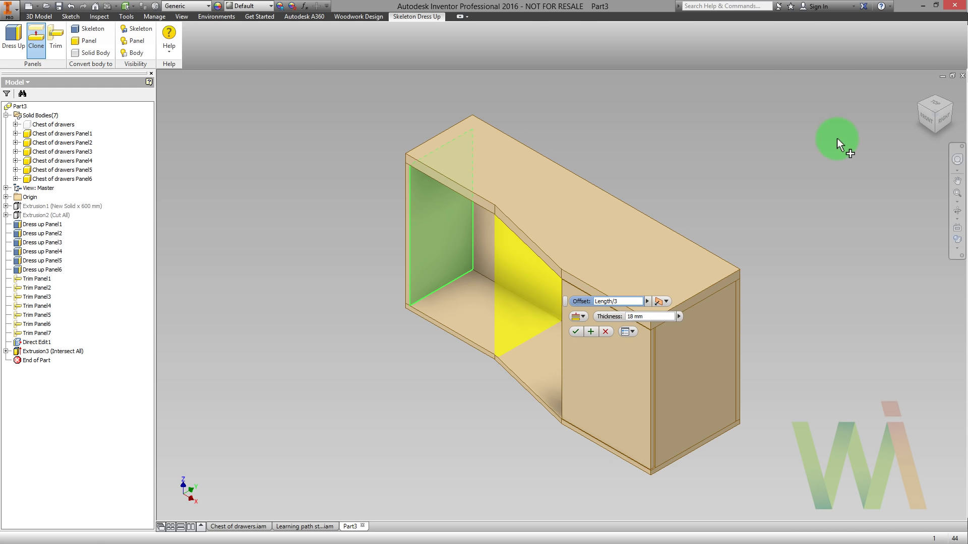
pyautogui.click(929, 119)
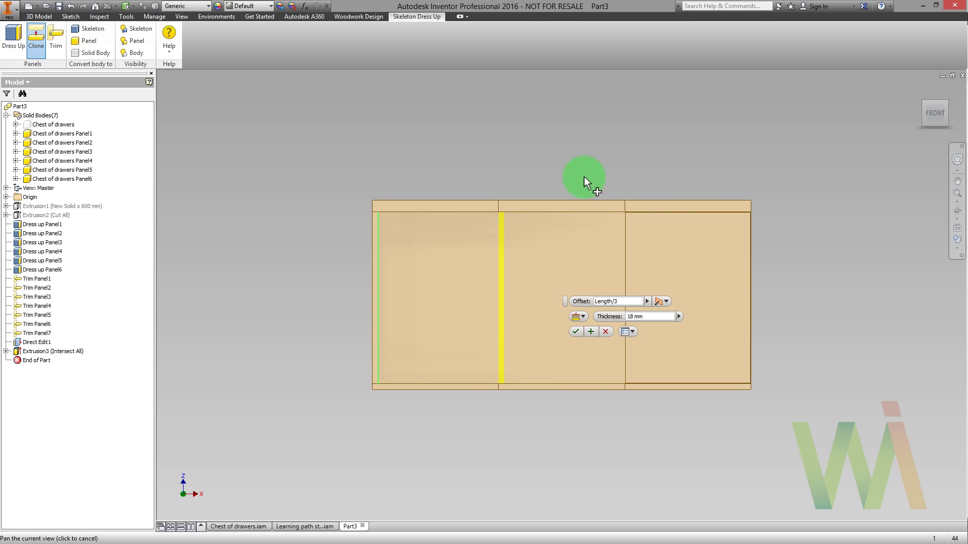
pyautogui.scroll(-3, 500, 211)
pyautogui.scroll(-5, 500, 212)
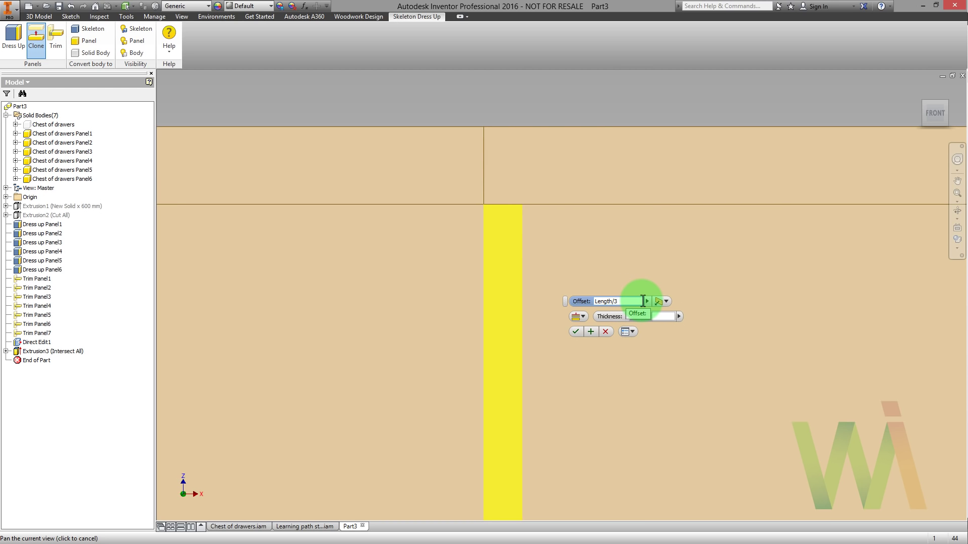
pyautogui.write('-18')
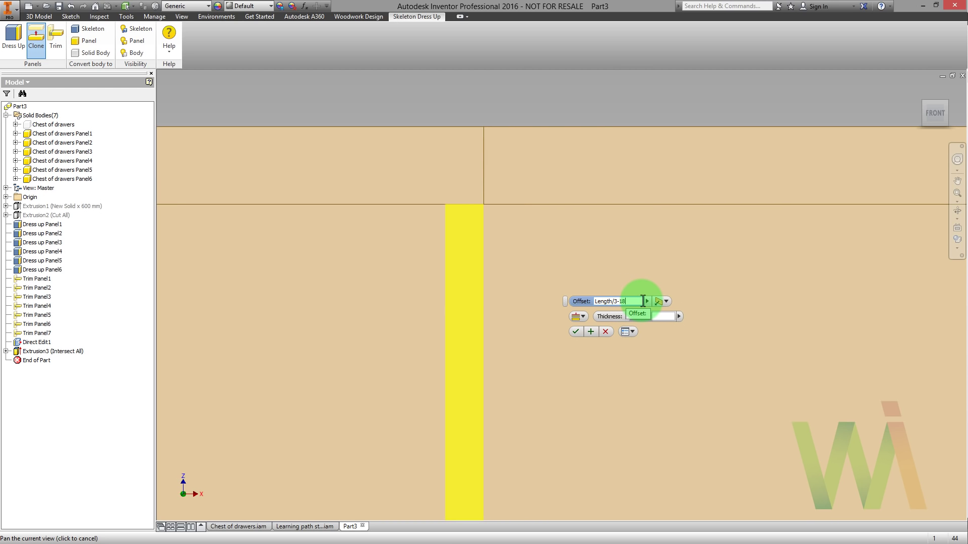
pyautogui.scroll(6, 654, 121)
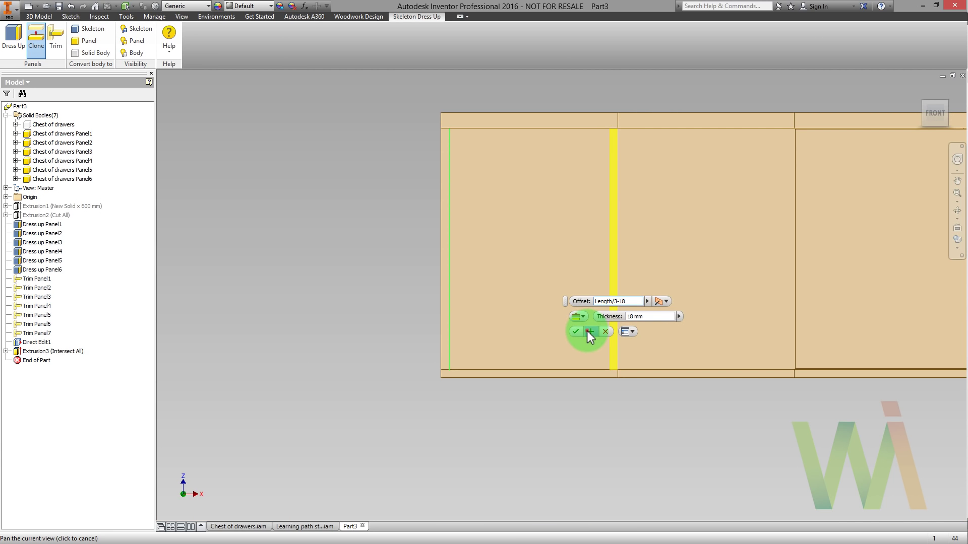
pyautogui.click(587, 330)
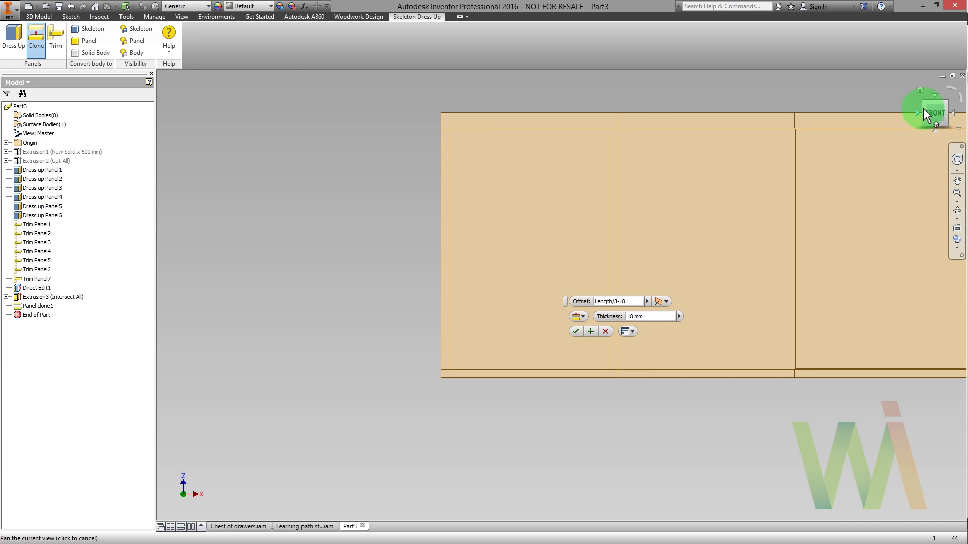
# - Create Panel clone2 from the right side panel, then close the Clone command
pyautogui.moveTo(924, 113); pyautogui.dragTo(905, 130)
pyautogui.press('F4')
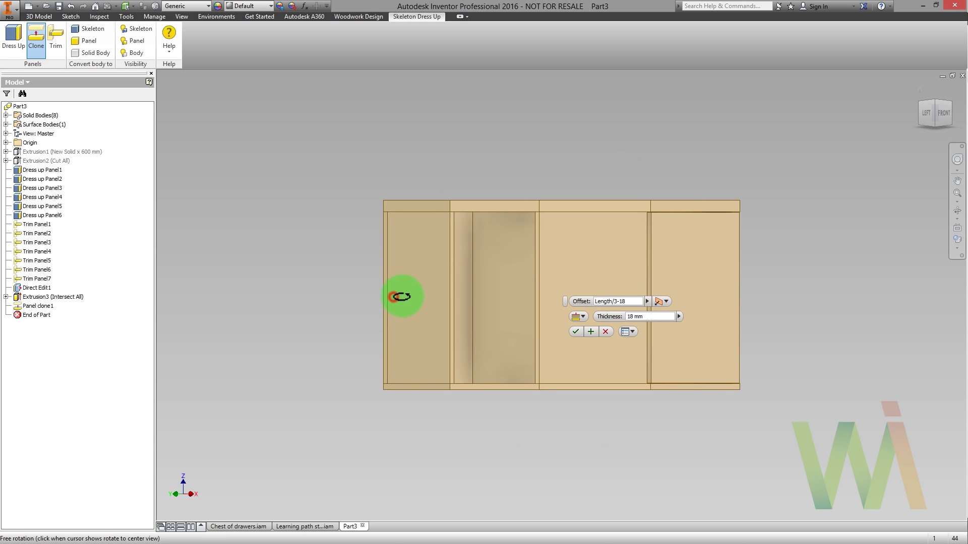
pyautogui.moveTo(398, 296); pyautogui.dragTo(404, 296)
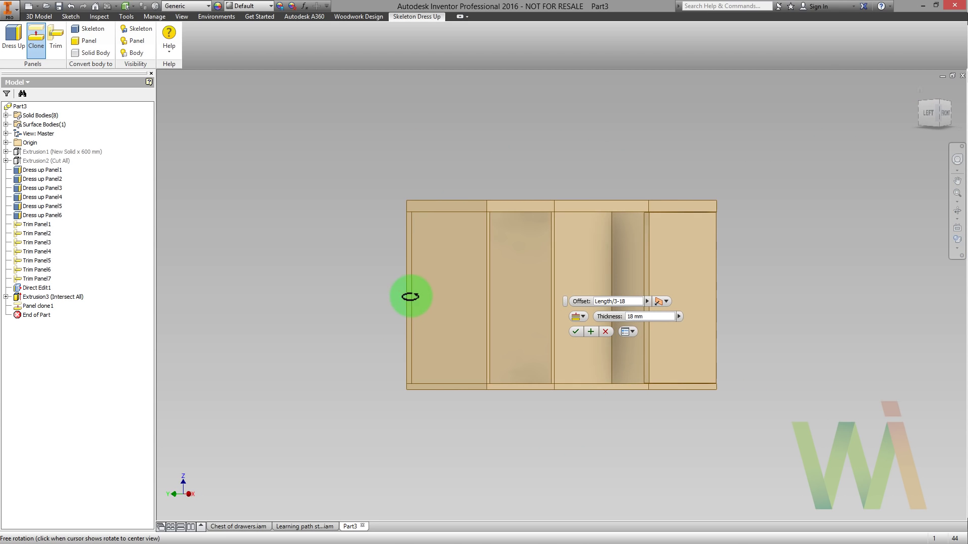
pyautogui.click(631, 252)
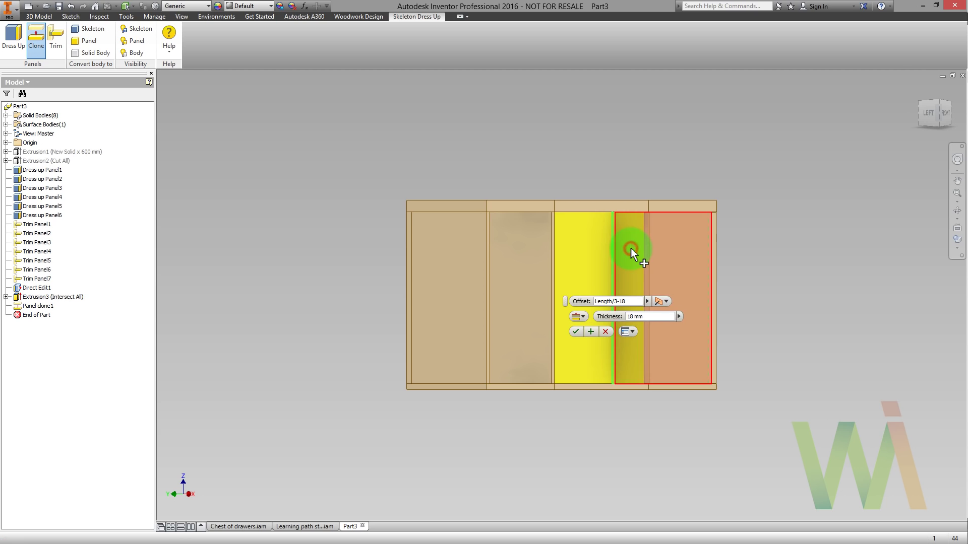
pyautogui.click(945, 117)
pyautogui.press('F4')
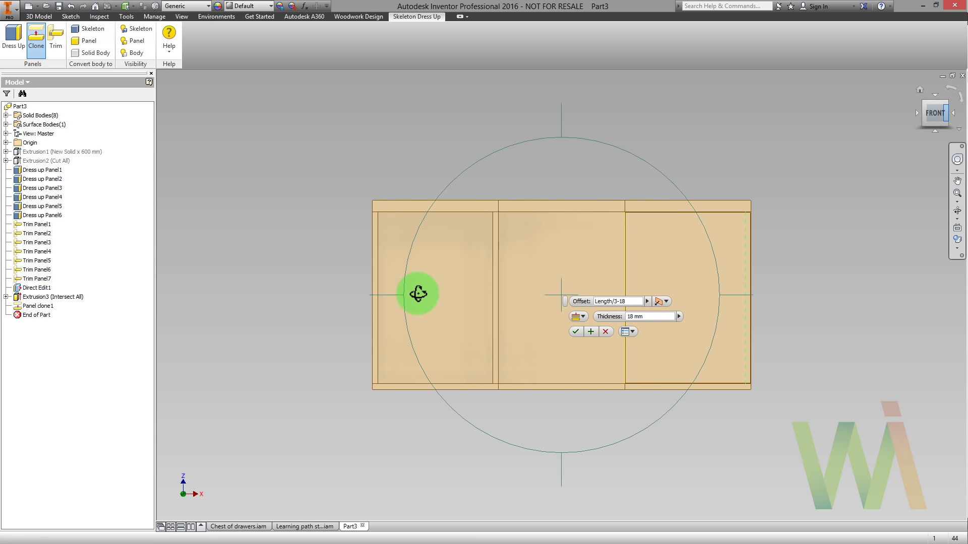
pyautogui.moveTo(418, 294); pyautogui.dragTo(425, 299)
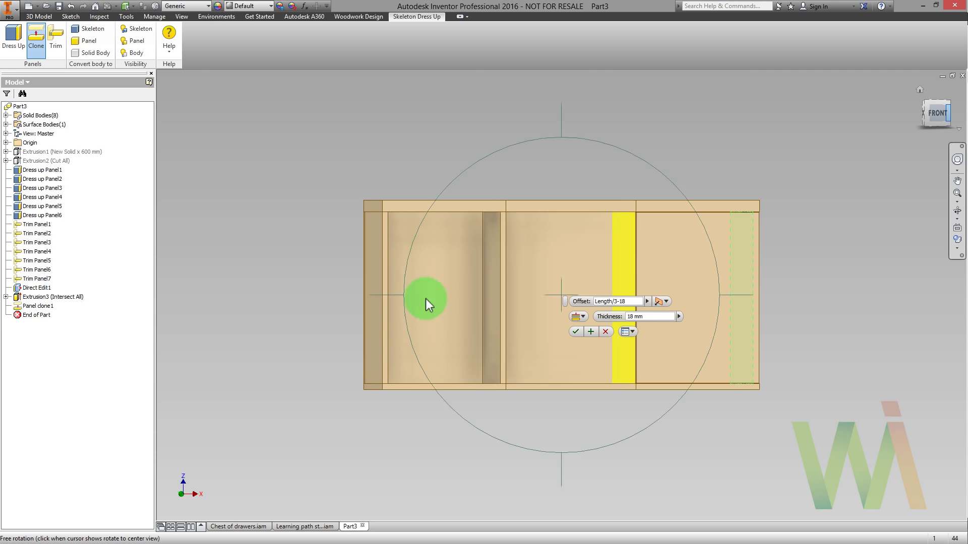
pyautogui.click(589, 331)
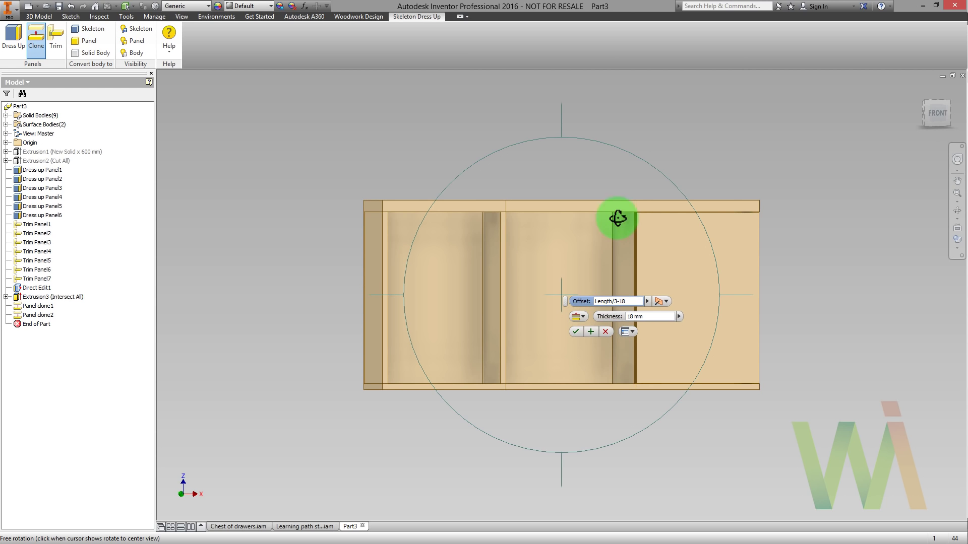
pyautogui.moveTo(618, 218); pyautogui.dragTo(590, 238)
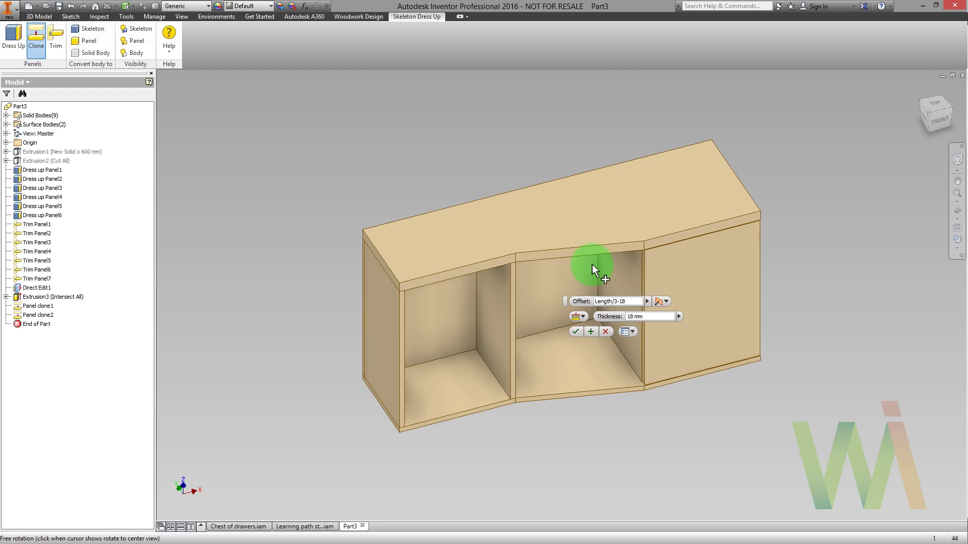
pyautogui.click(606, 332)
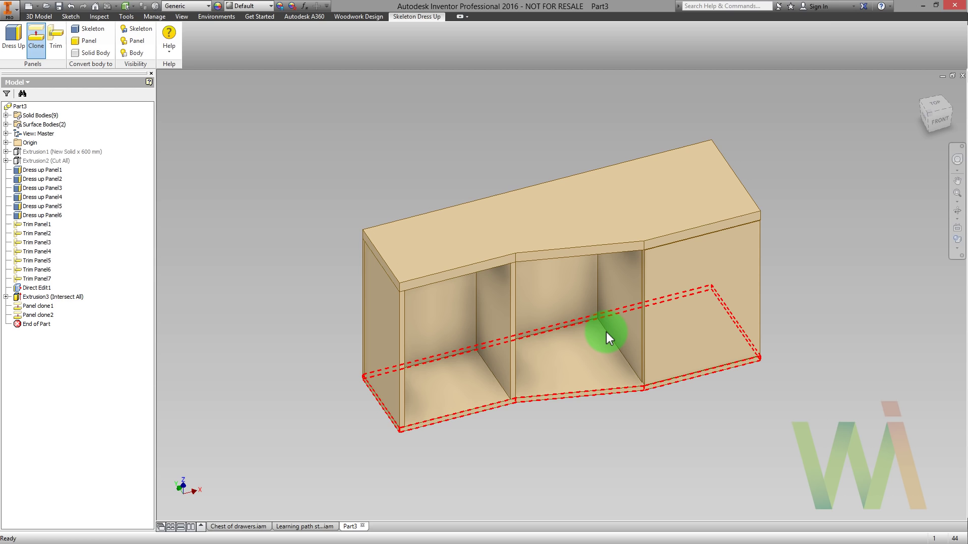
pyautogui.moveTo(606, 332)
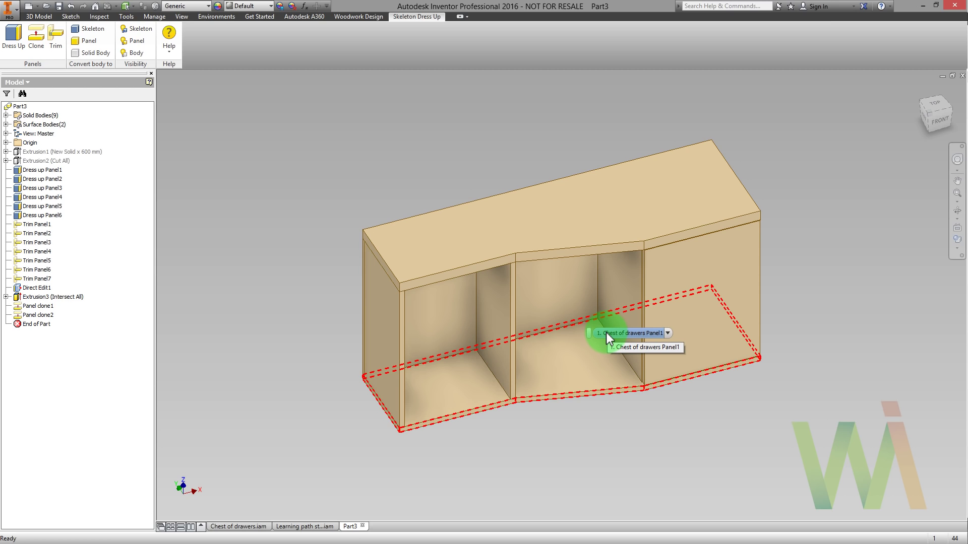
# - Create Work Plane1 parallel to the cabinet's bottom face through a point, and select it
pyautogui.click(40, 17)
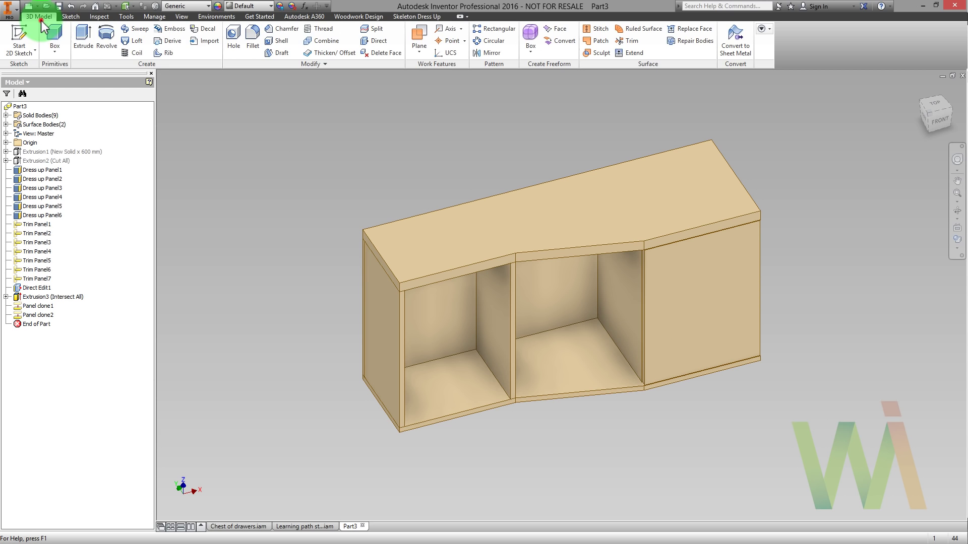
pyautogui.click(421, 33)
pyautogui.click(570, 343)
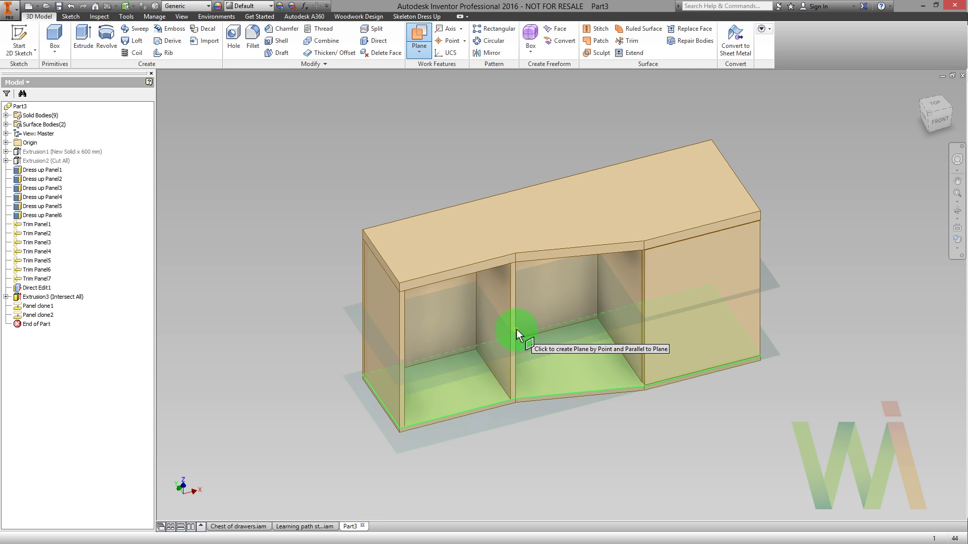
pyautogui.click(517, 328)
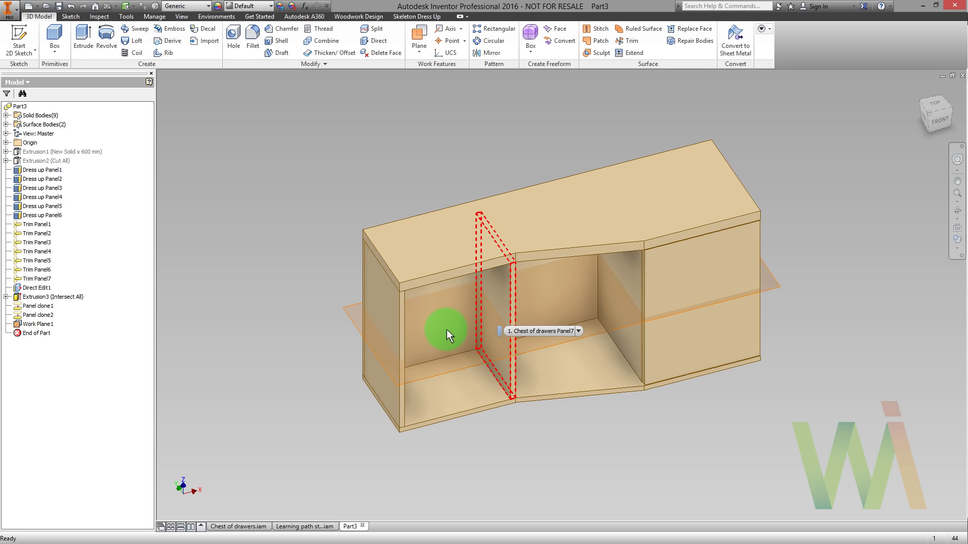
pyautogui.click(350, 313)
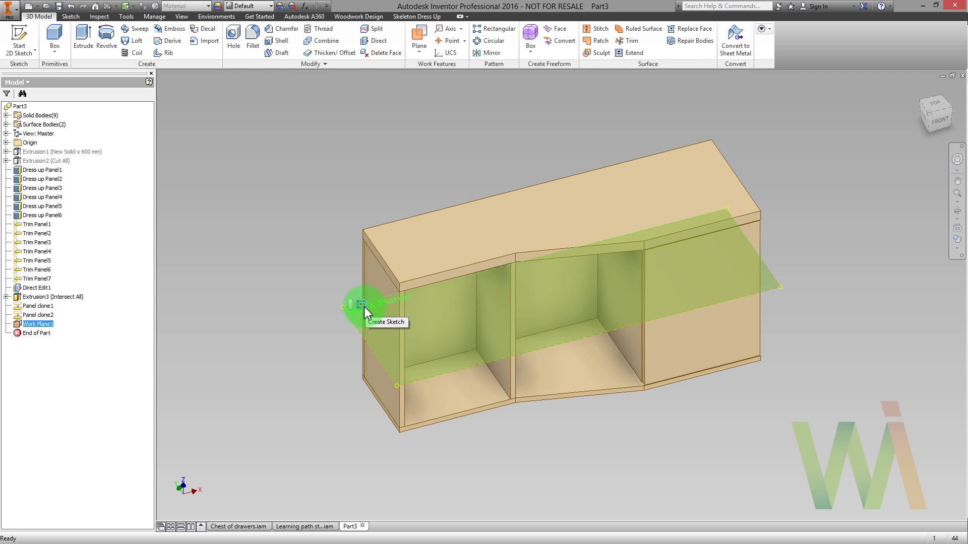
# - Start Sketch4 on Work Plane1 with Slice Graphics on and the whole cabinet in view
pyautogui.click(364, 307)
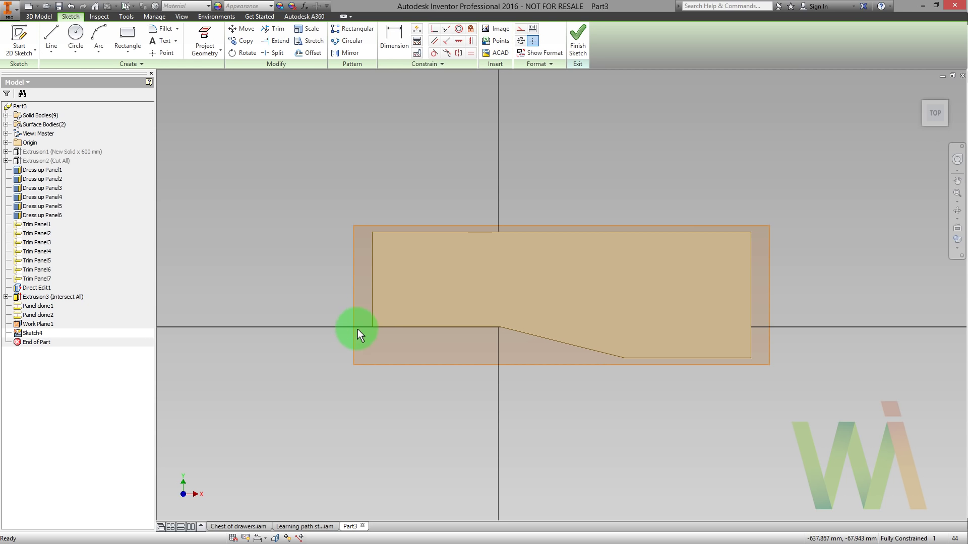
pyautogui.click(277, 537)
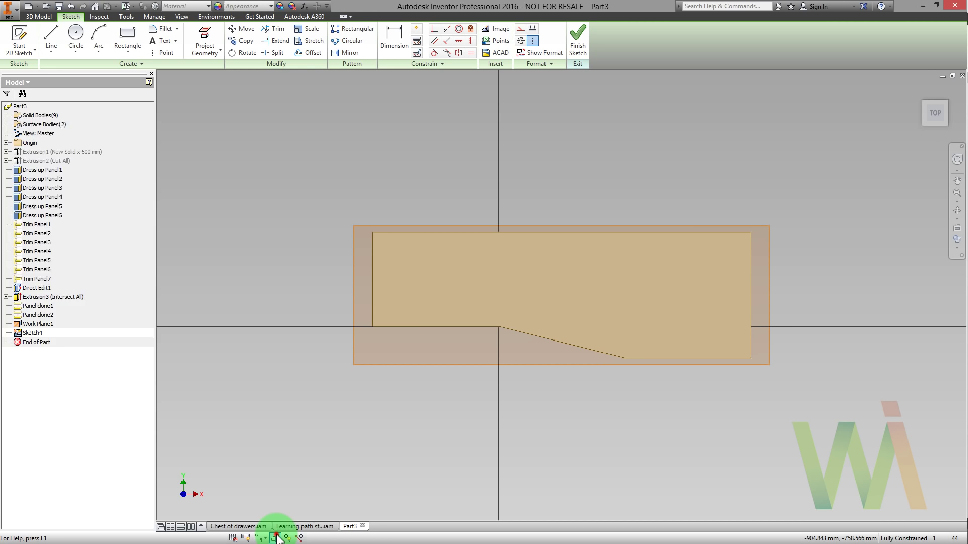
pyautogui.scroll(-3, 584, 406)
pyautogui.moveTo(585, 406); pyautogui.dragTo(590, 490, button='middle')
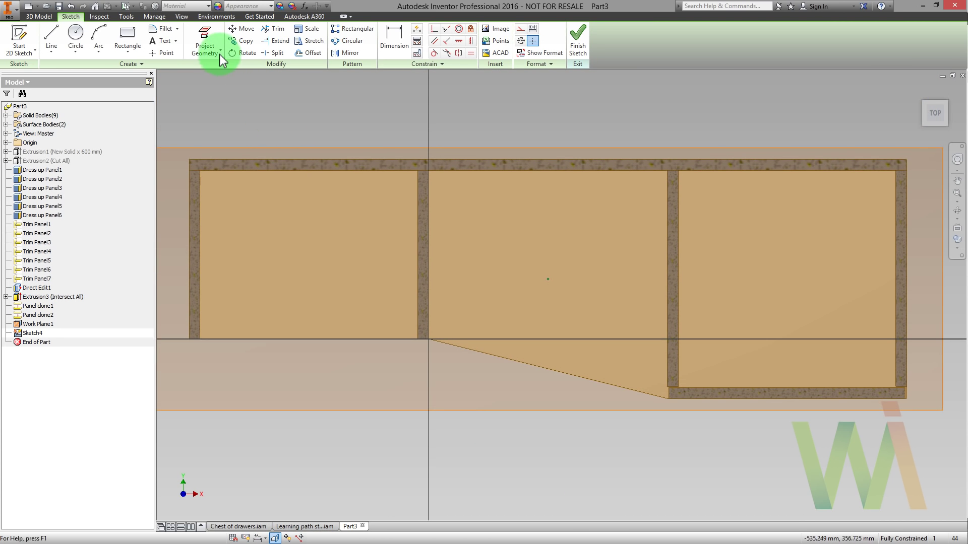
pyautogui.click(220, 52)
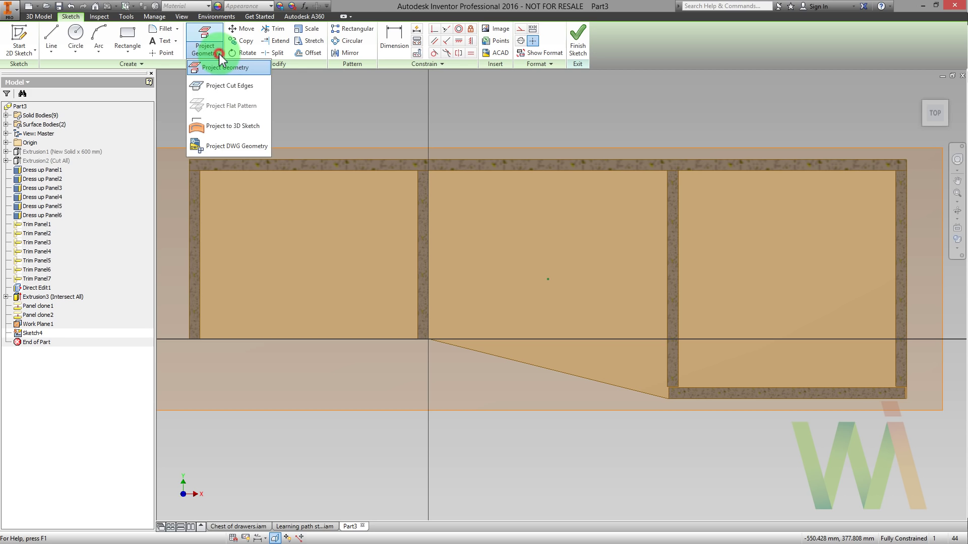
# - Project the cut edges and draw a sloped line from the left divider to the right compartment corner
pyautogui.click(206, 92)
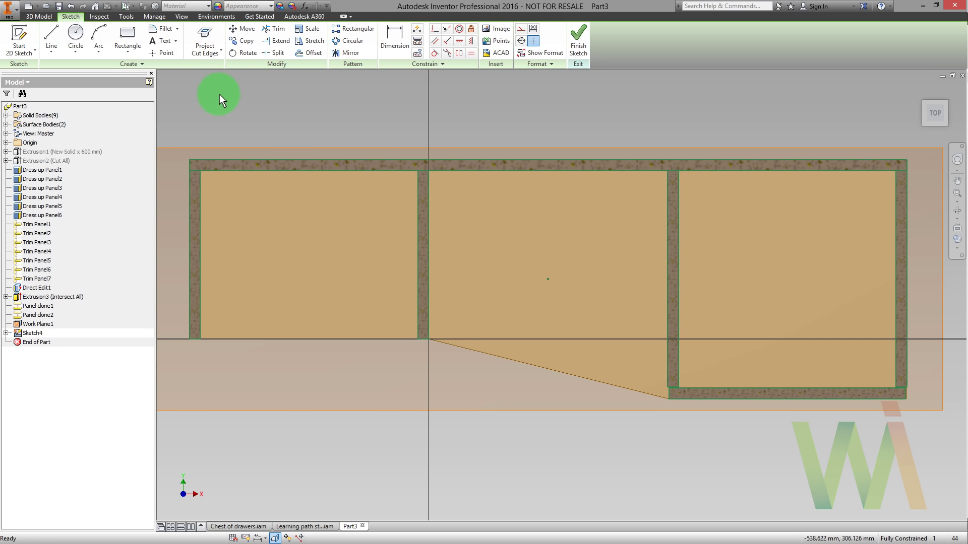
pyautogui.click(52, 37)
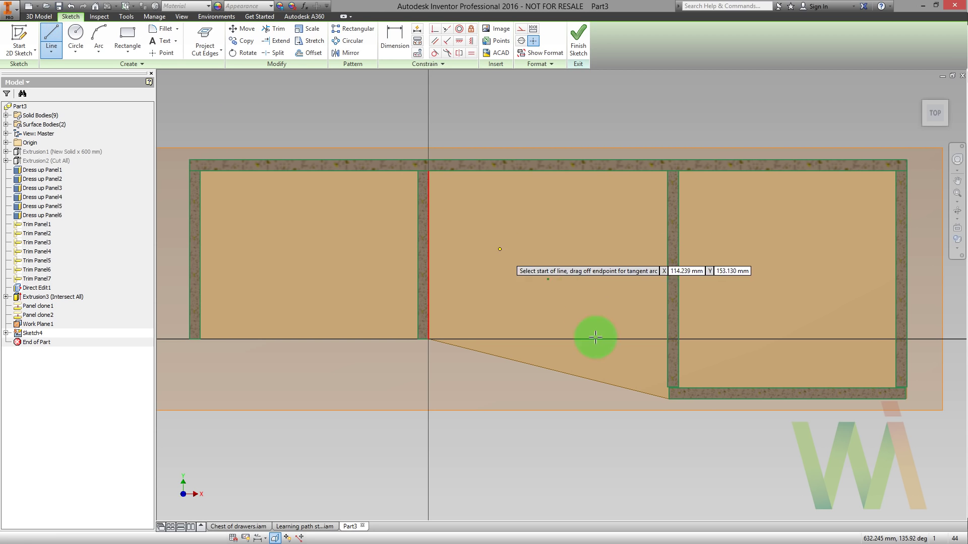
pyautogui.click(667, 387)
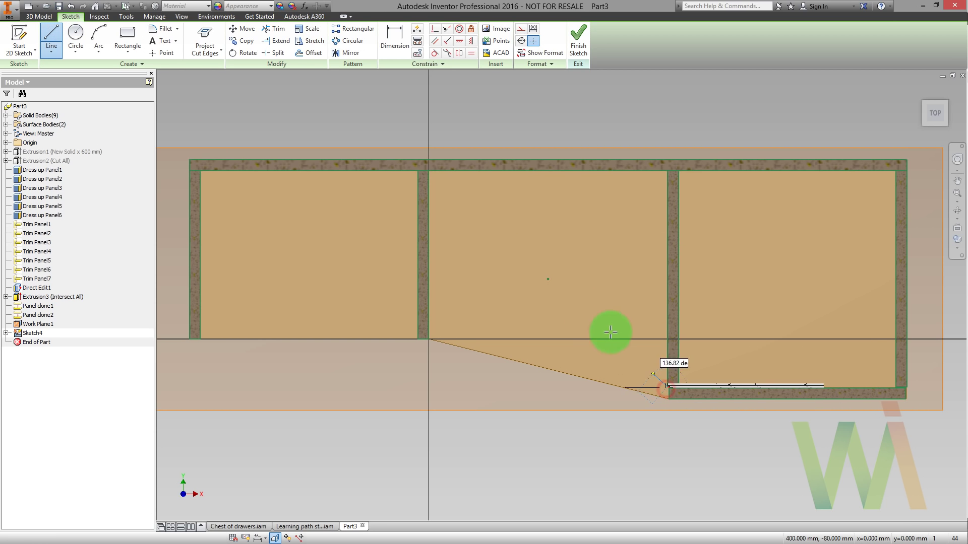
pyautogui.doubleClick(428, 316)
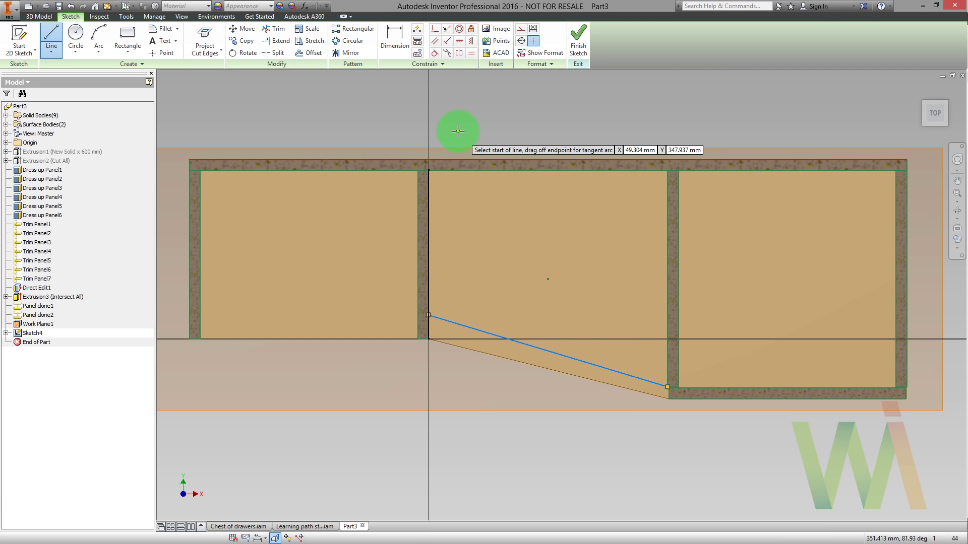
# - Constrain the new sloped line parallel to the lower angled edge
pyautogui.click(436, 41)
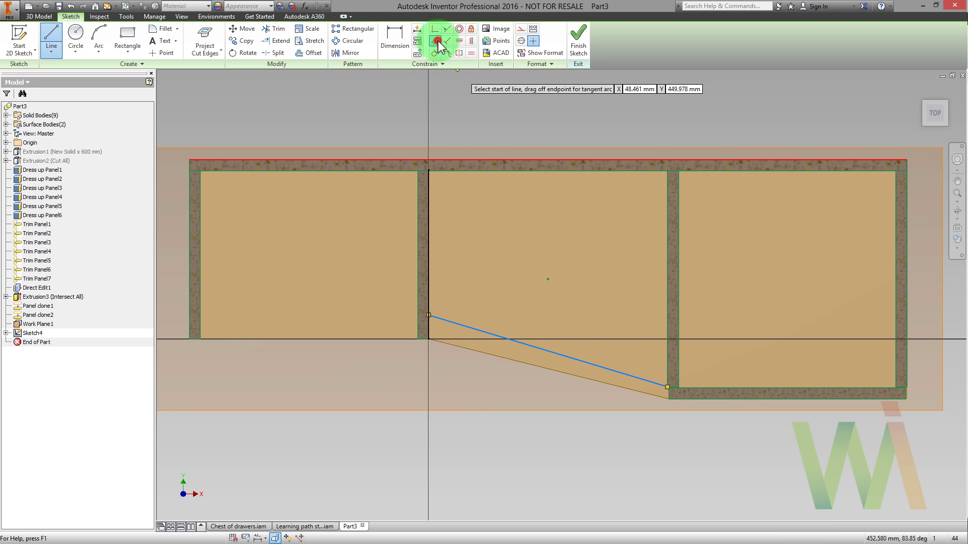
pyautogui.click(506, 338)
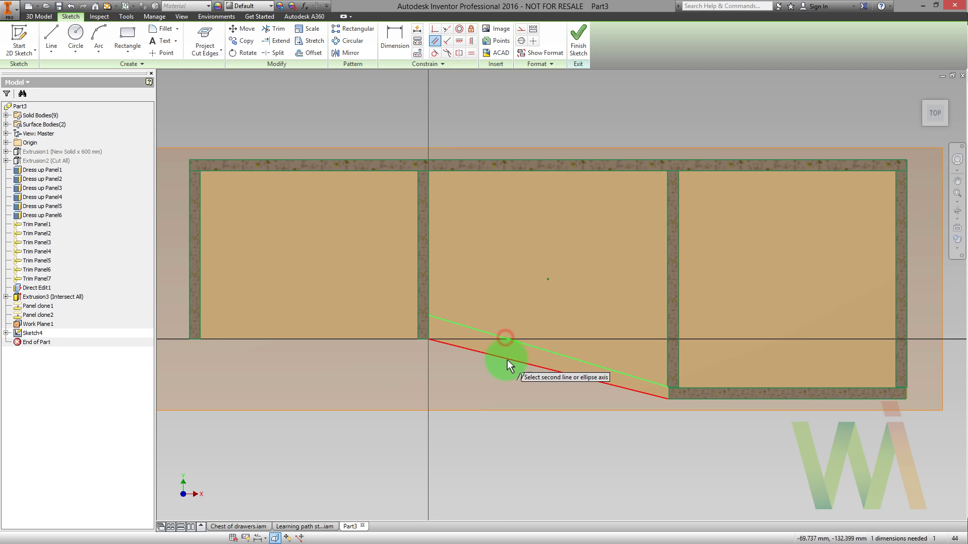
pyautogui.click(507, 360)
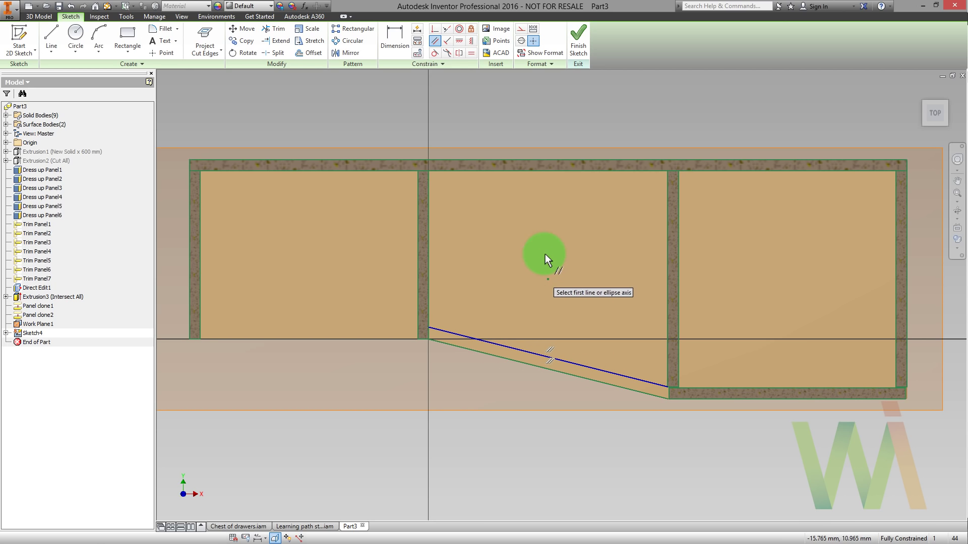
pyautogui.scroll(-2, 553, 235)
pyautogui.moveTo(554, 235); pyautogui.dragTo(569, 237, button='middle')
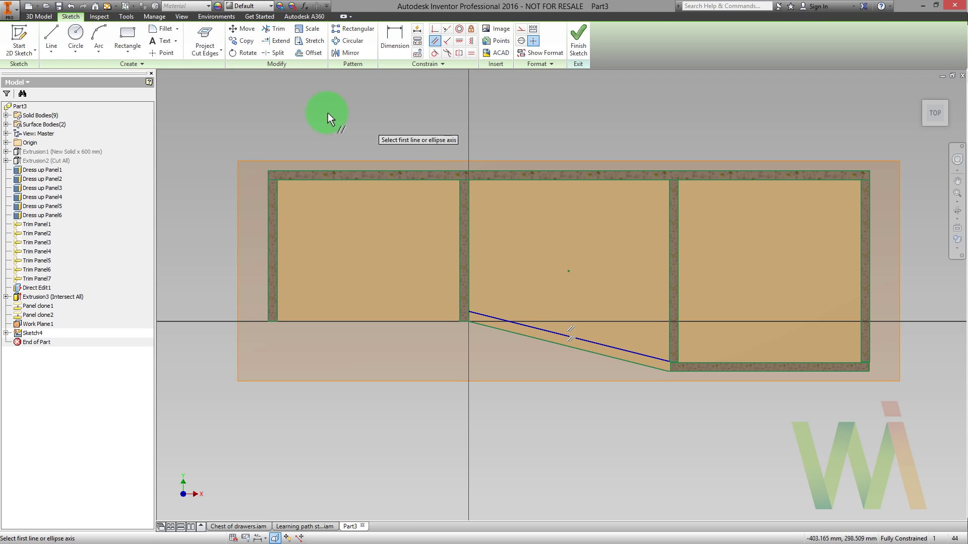
# - Make all sketch lines construction geometry except the middle bay outline
pyautogui.rightClick(254, 106)
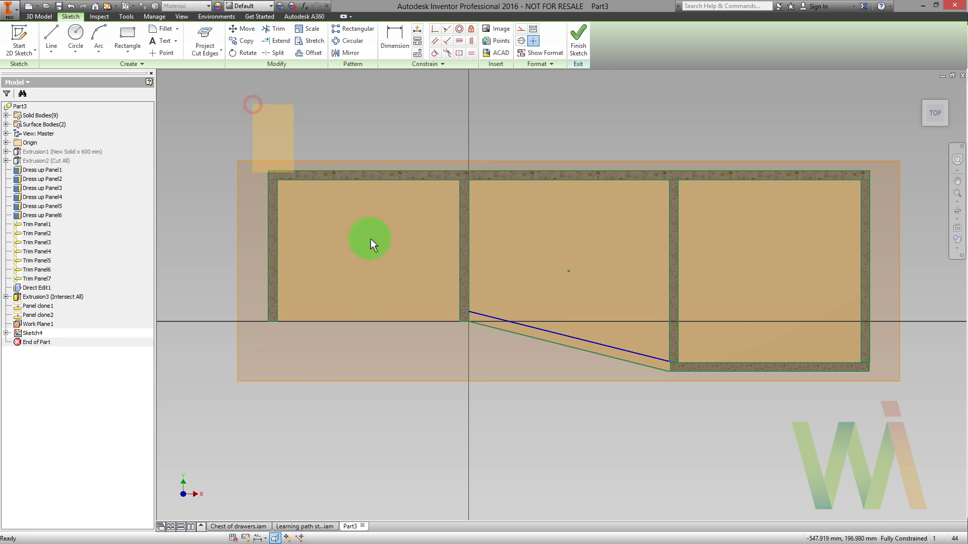
pyautogui.press('F8')
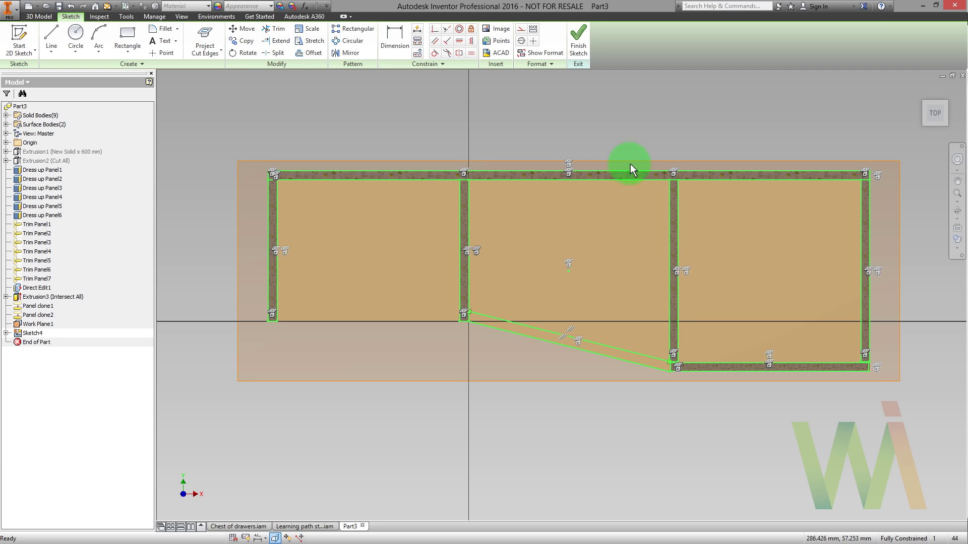
pyautogui.click(522, 30)
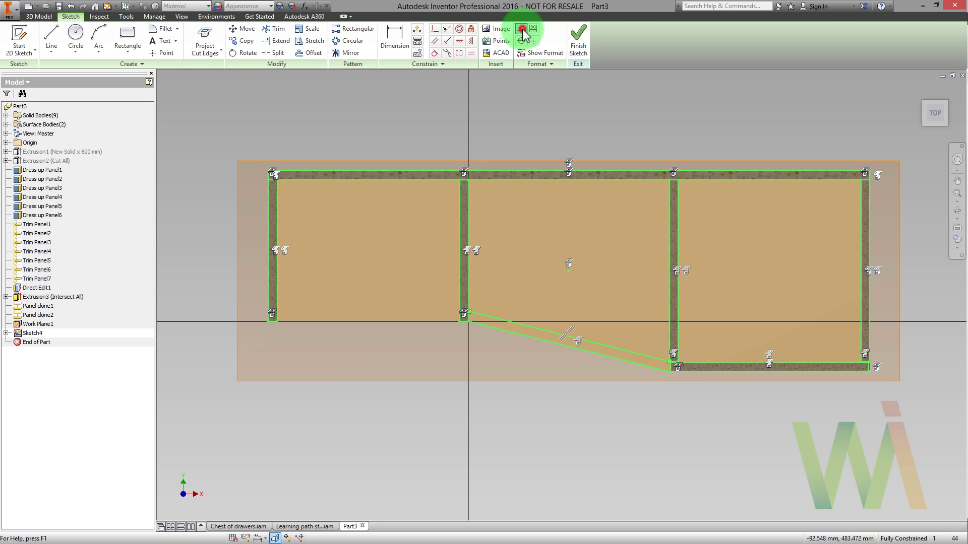
pyautogui.scroll(3, 470, 177)
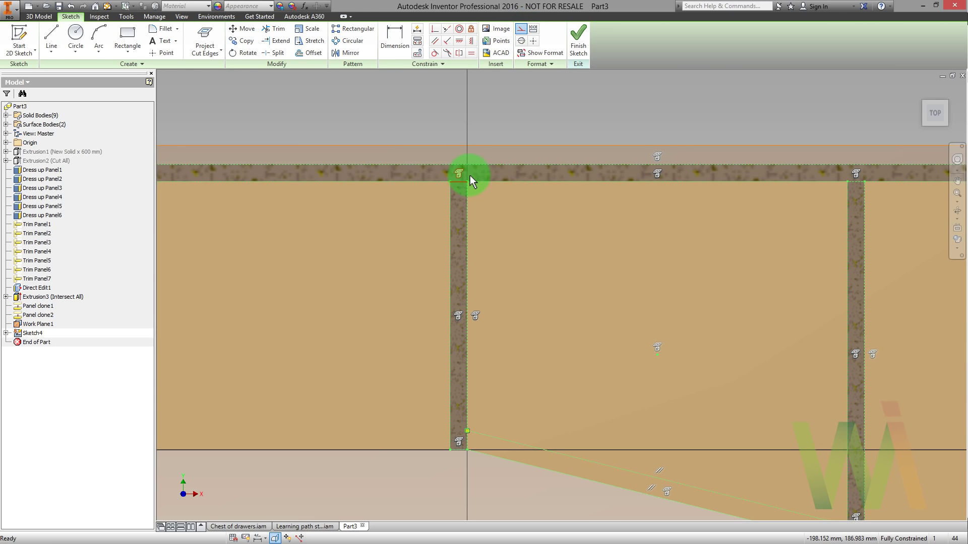
pyautogui.scroll(-2, 470, 175)
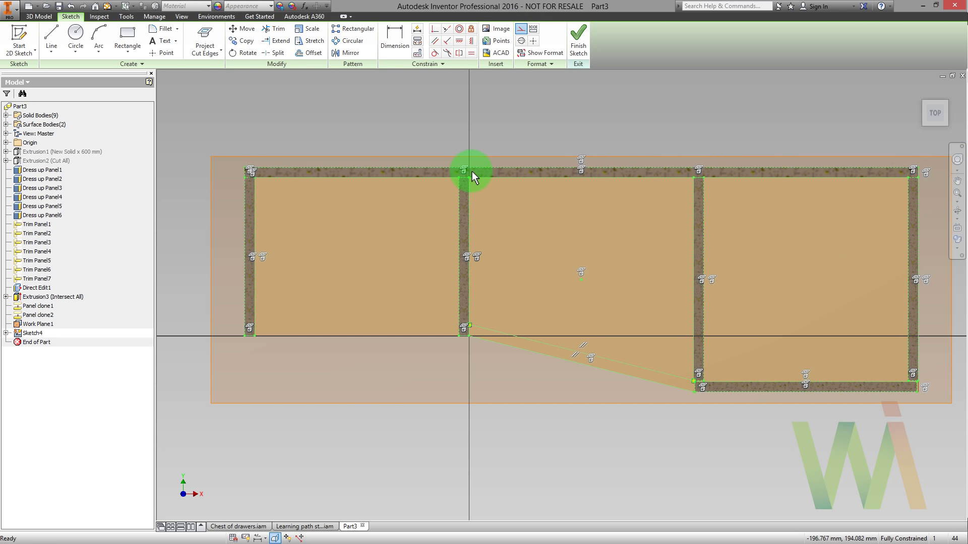
pyautogui.moveTo(464, 173)
pyautogui.mouseDown()
pyautogui.moveTo(485, 194)
pyautogui.moveTo(449, 162)
pyautogui.moveTo(536, 227)
pyautogui.moveTo(702, 418)
pyautogui.mouseUp()
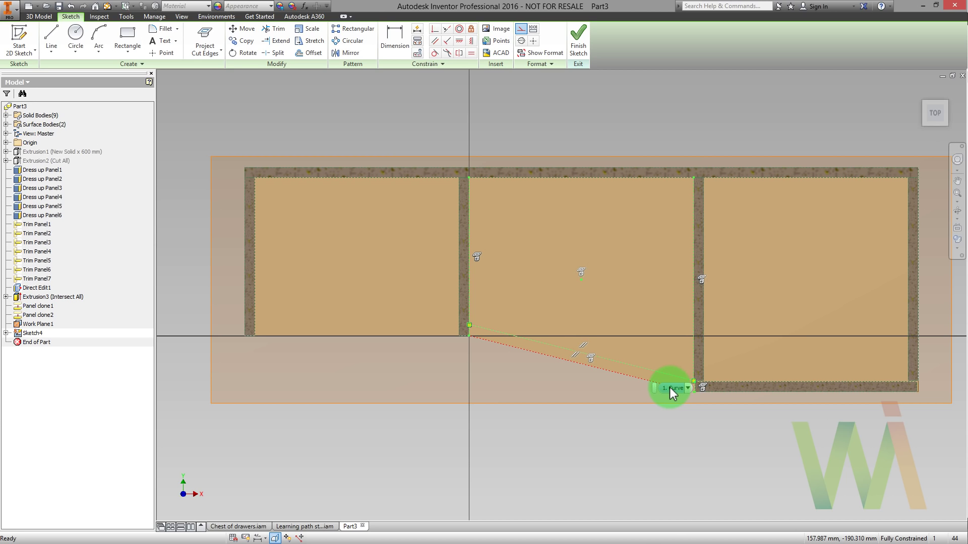
pyautogui.click(638, 378)
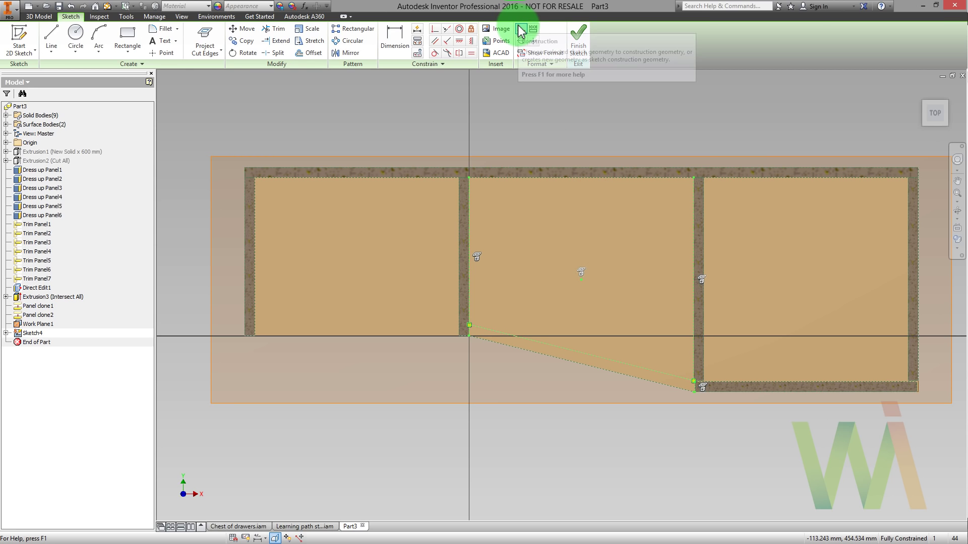
pyautogui.click(520, 29)
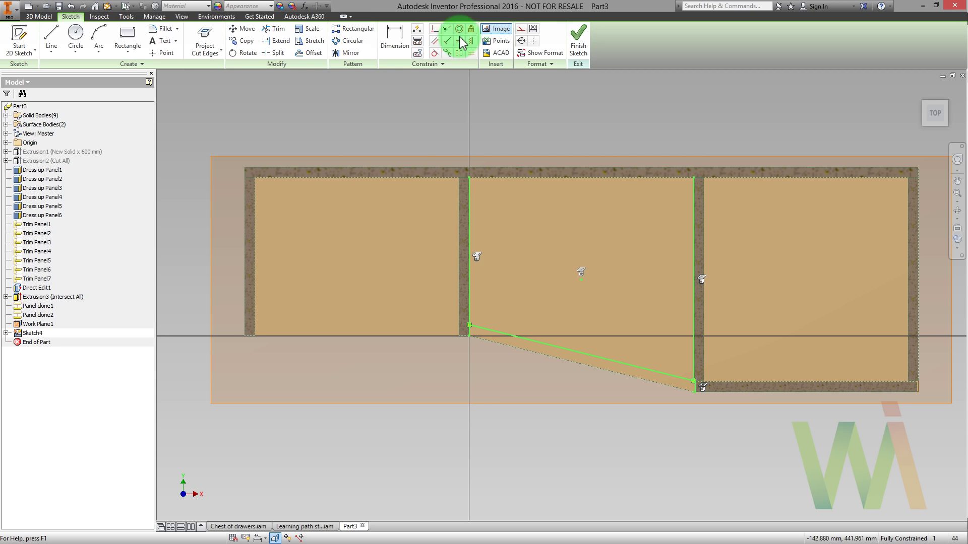
# - Draw a line across the middle bay's top to the right divider and finish the sketch
pyautogui.click(56, 39)
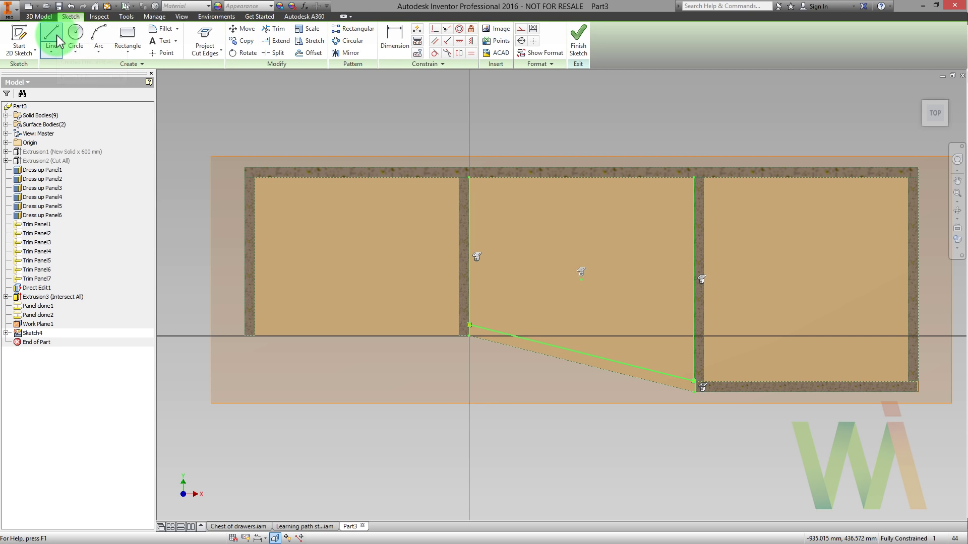
pyautogui.click(470, 177)
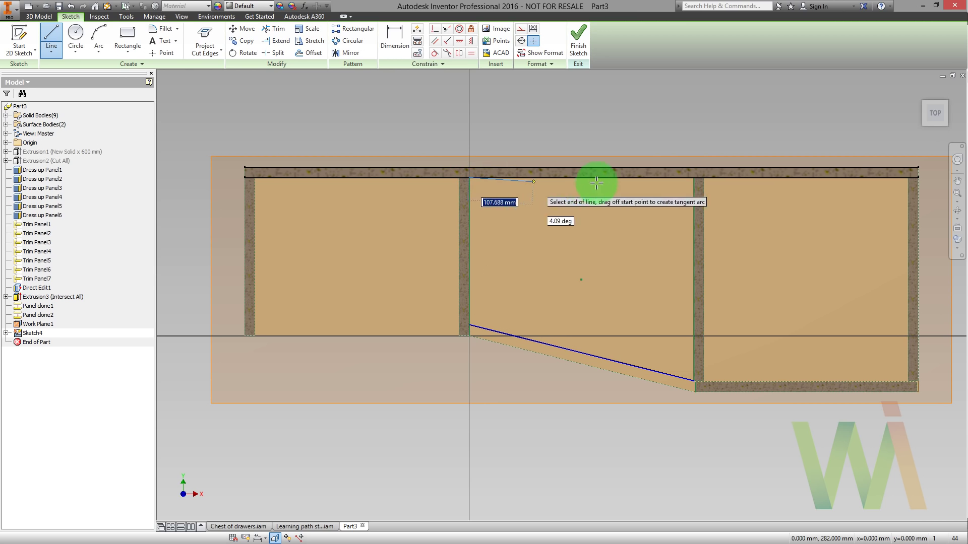
pyautogui.doubleClick(692, 178)
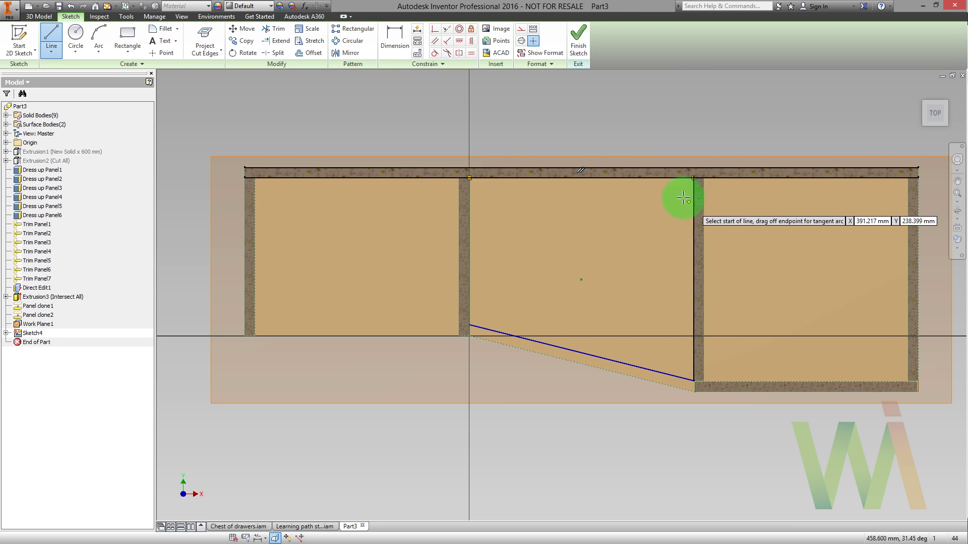
pyautogui.press('Escape')
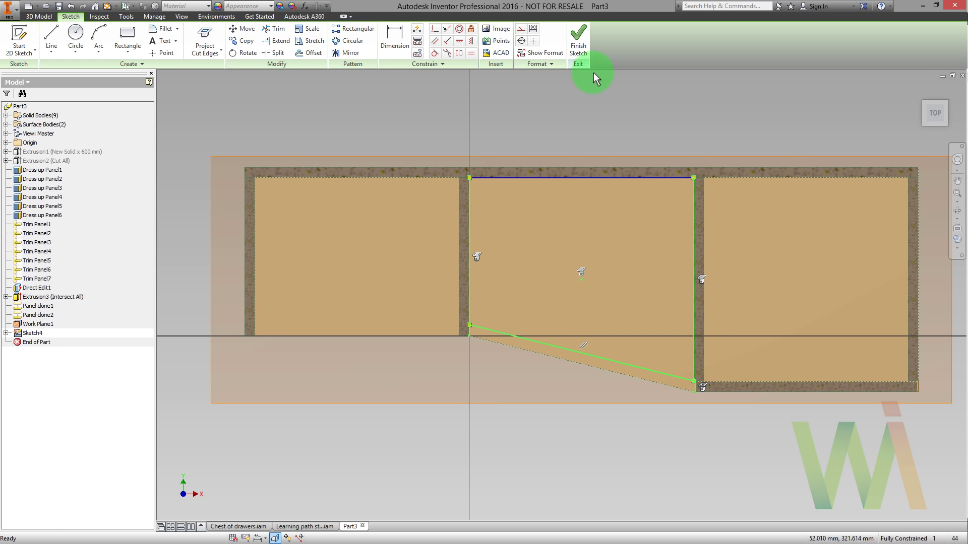
pyautogui.click(580, 51)
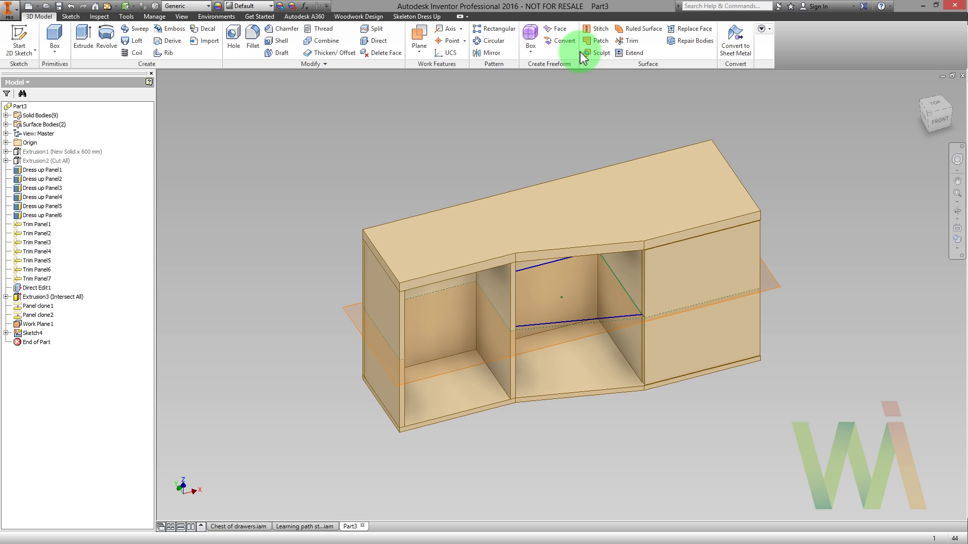
# - Extrude the middle bay profile 18 mm symmetrically as a new solid shelf
pyautogui.click(85, 38)
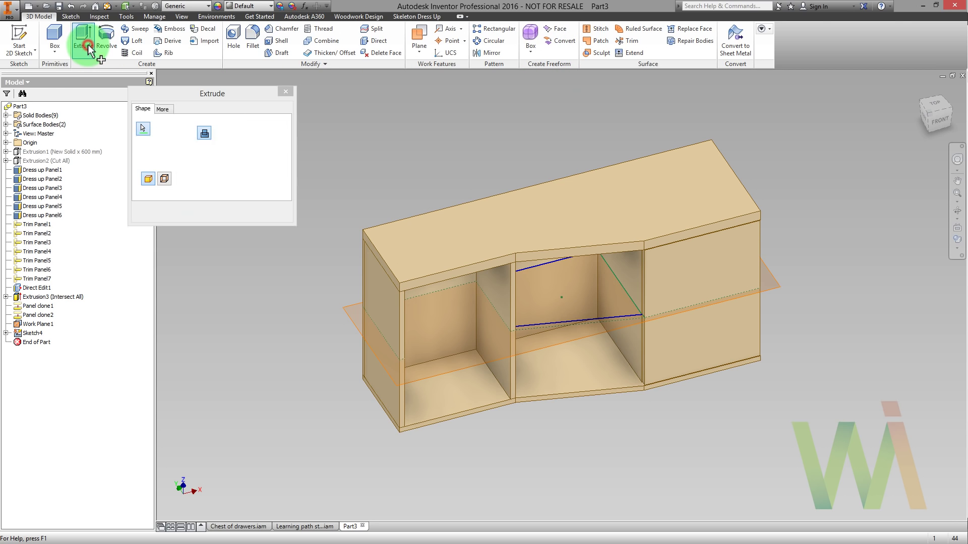
pyautogui.click(244, 147)
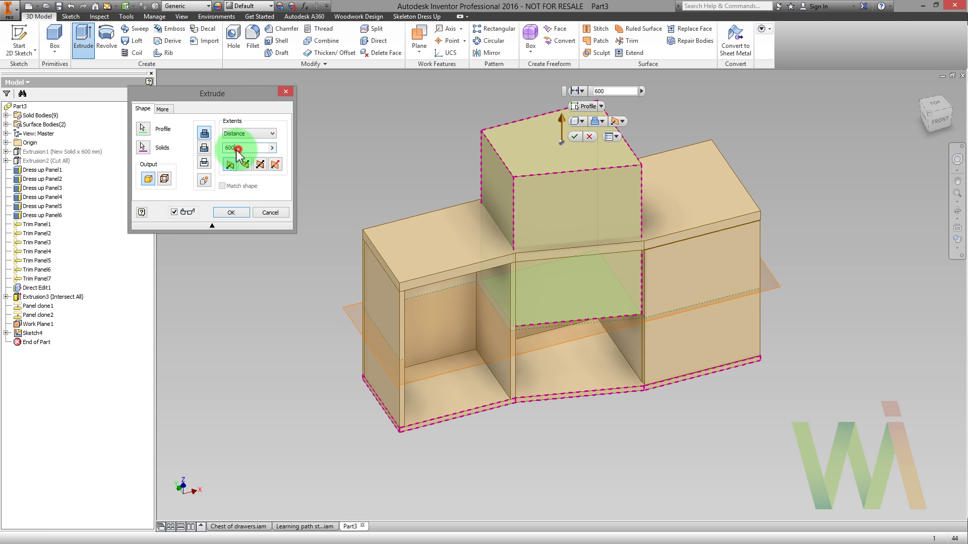
pyautogui.write('18')
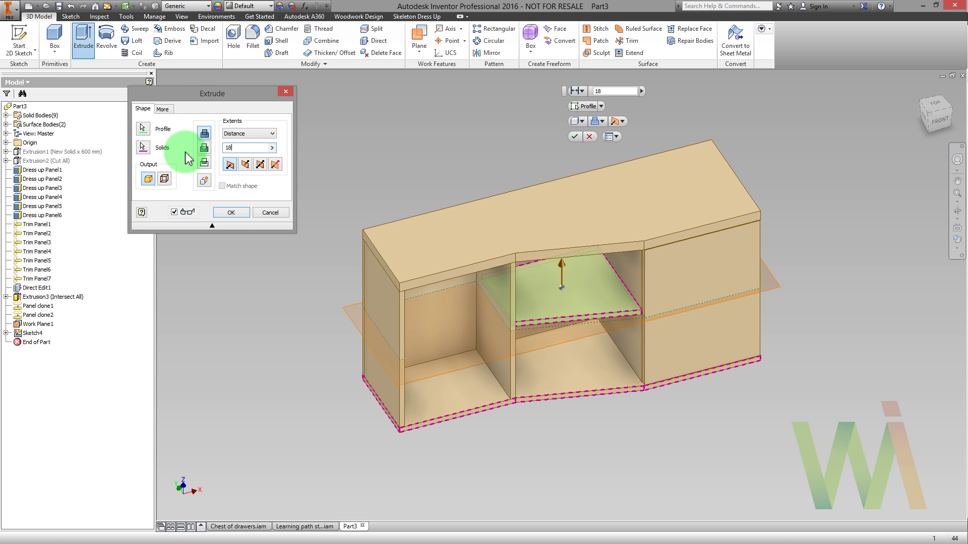
pyautogui.click(259, 165)
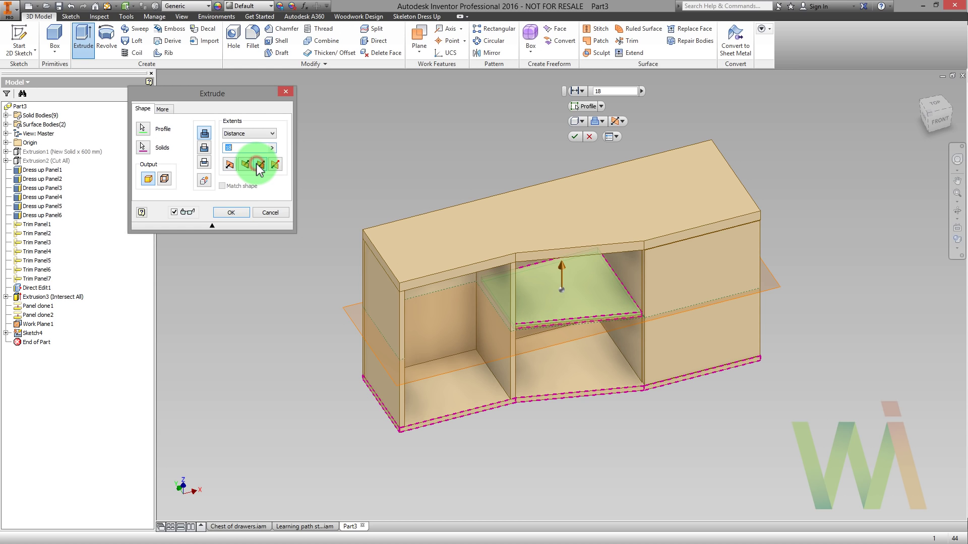
pyautogui.click(204, 183)
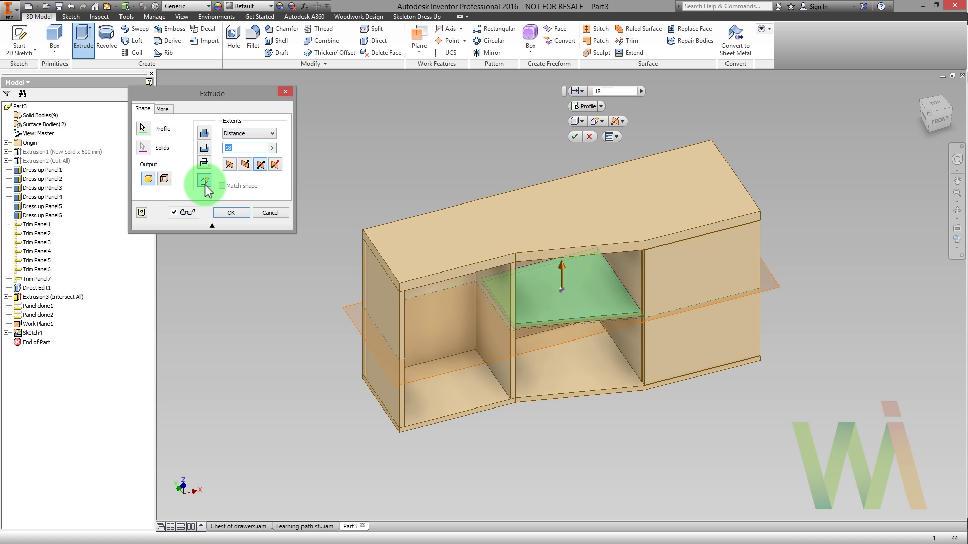
pyautogui.click(259, 165)
pyautogui.click(204, 133)
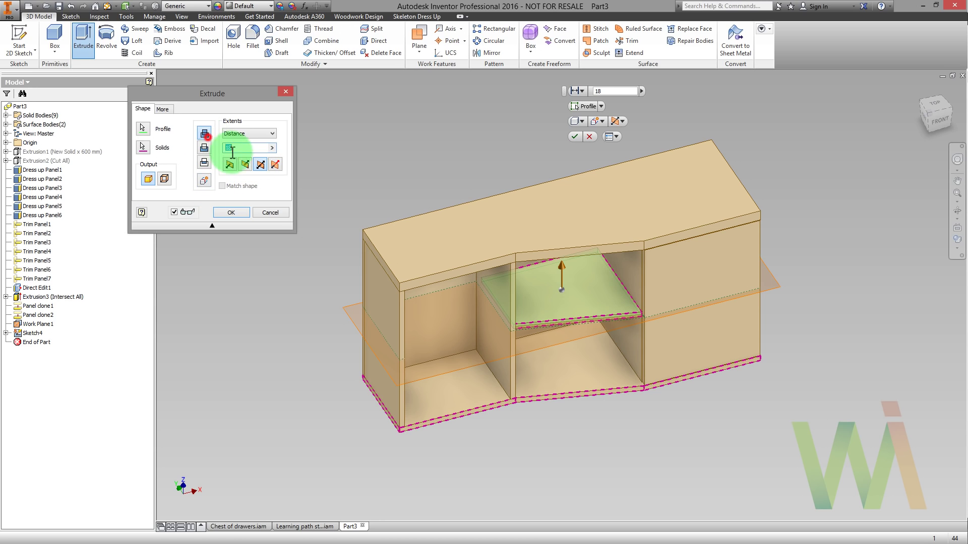
pyautogui.click(260, 165)
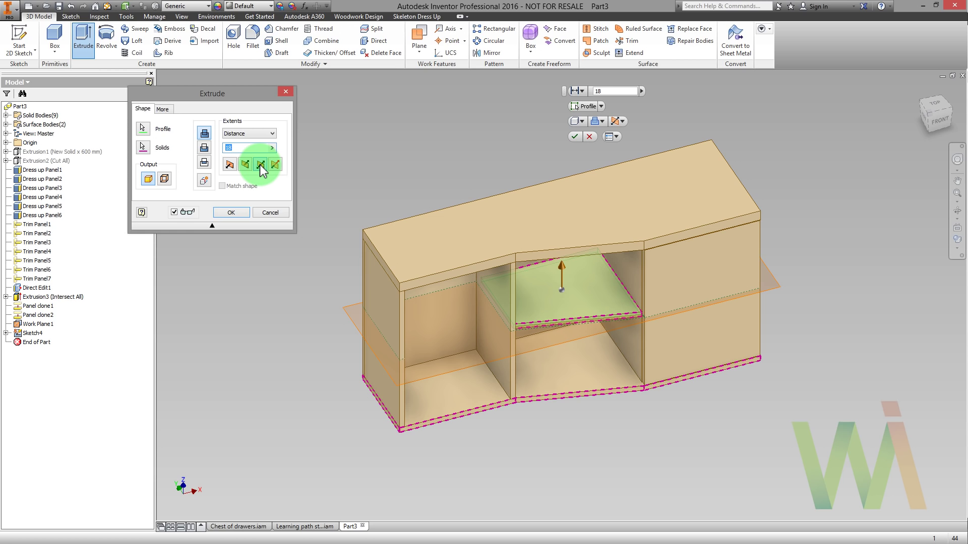
pyautogui.click(204, 180)
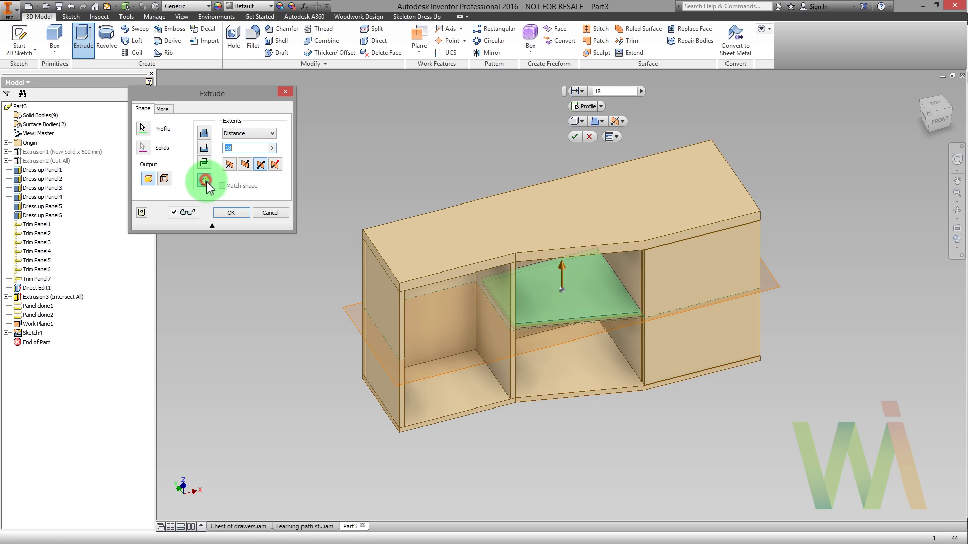
pyautogui.click(230, 212)
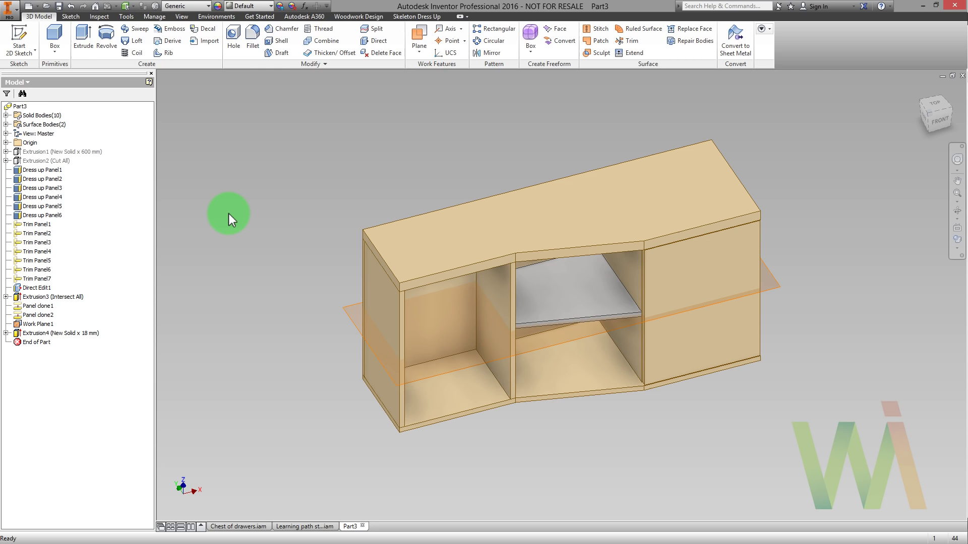
# - Rename the Solid10 shelf body to 'Chest of drawers Panel9' by pasting Panel8's copied name
pyautogui.click(6, 116)
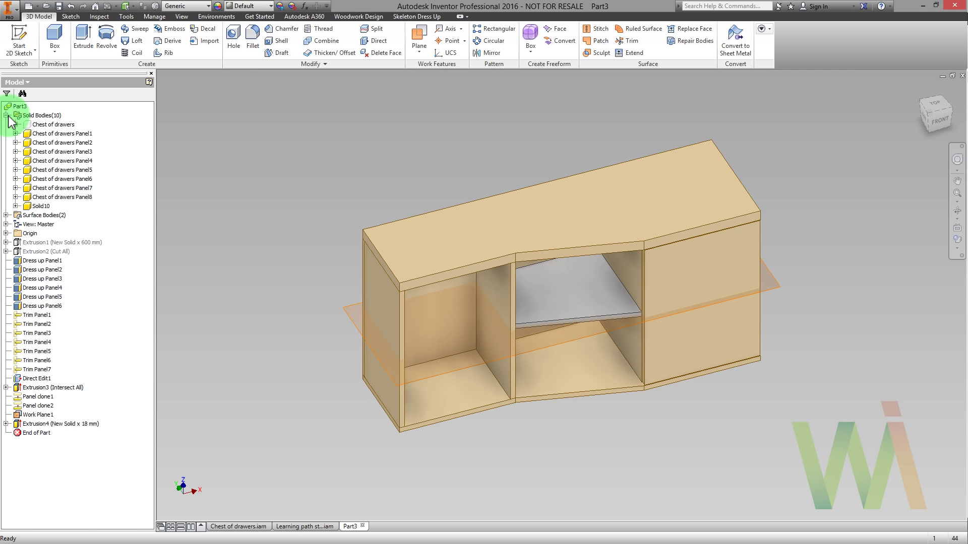
pyautogui.click(65, 197)
pyautogui.click(47, 206)
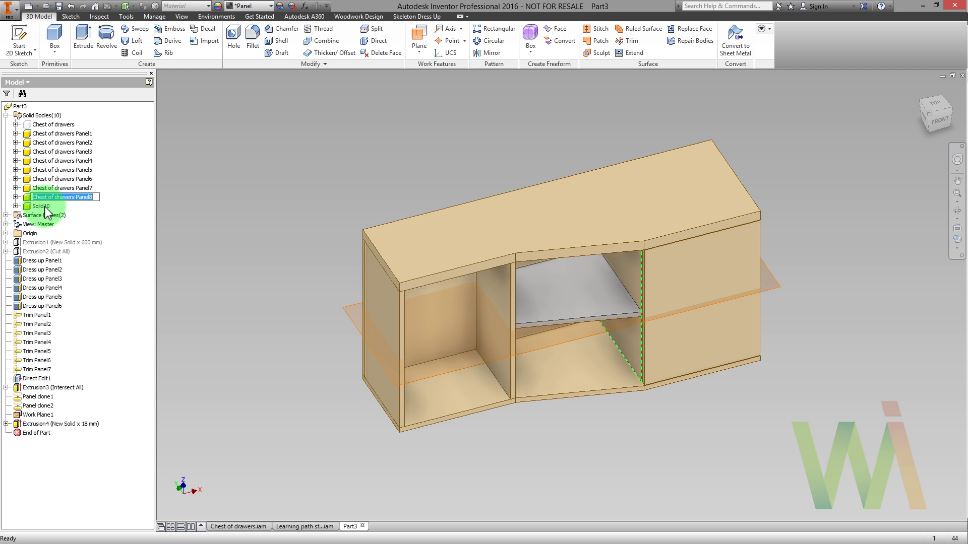
pyautogui.click(47, 207)
pyautogui.write('Chest of drawers Panel8')
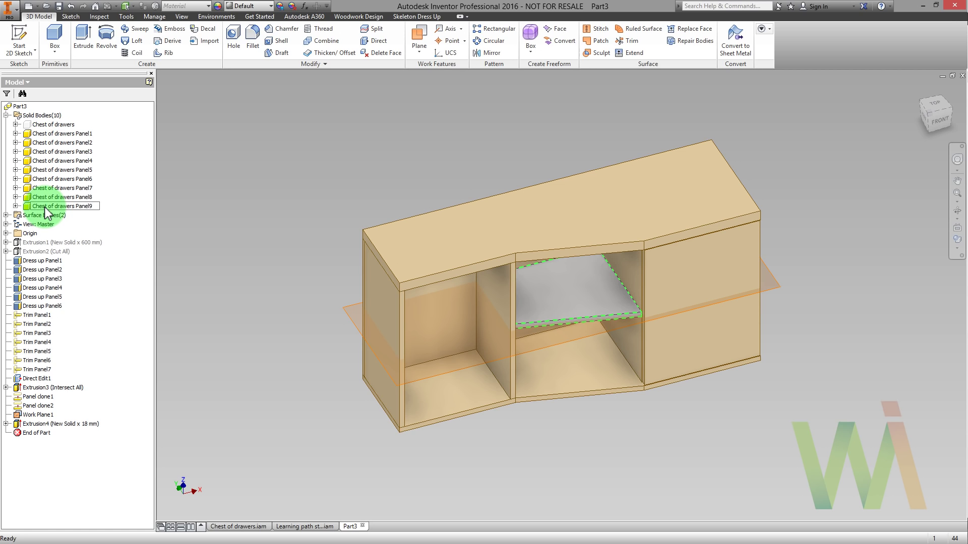
pyautogui.click(115, 190)
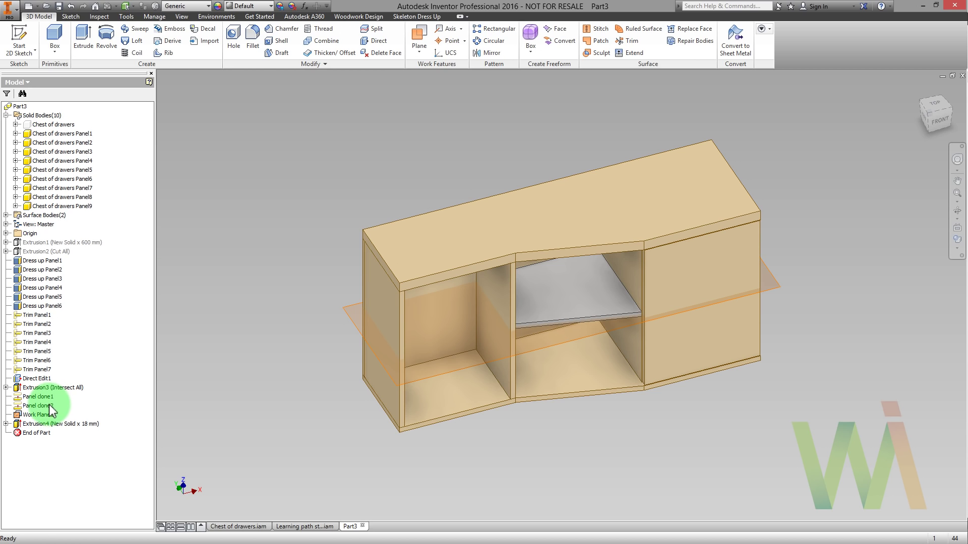
# - Turn off Work Plane1's visibility and switch to another isometric ViewCube corner
pyautogui.rightClick(29, 414)
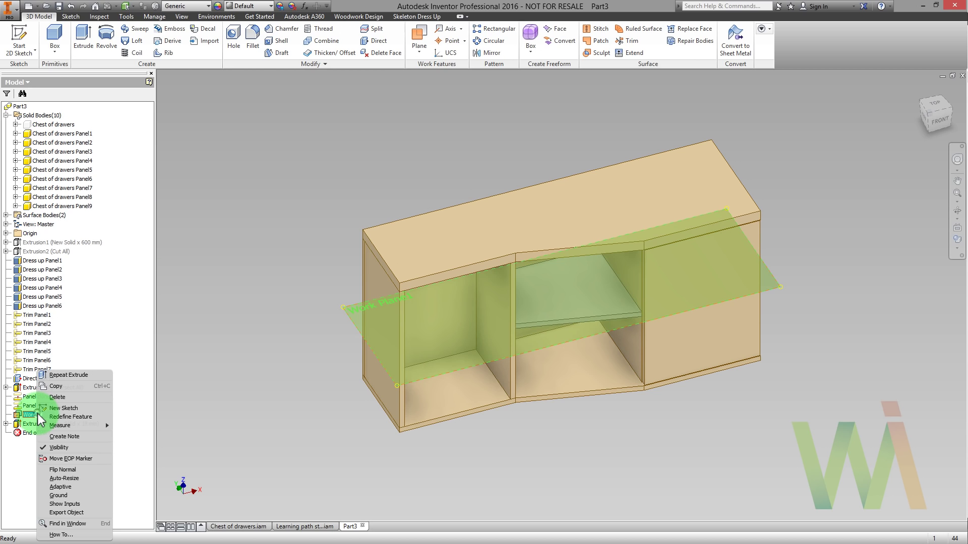
pyautogui.click(63, 446)
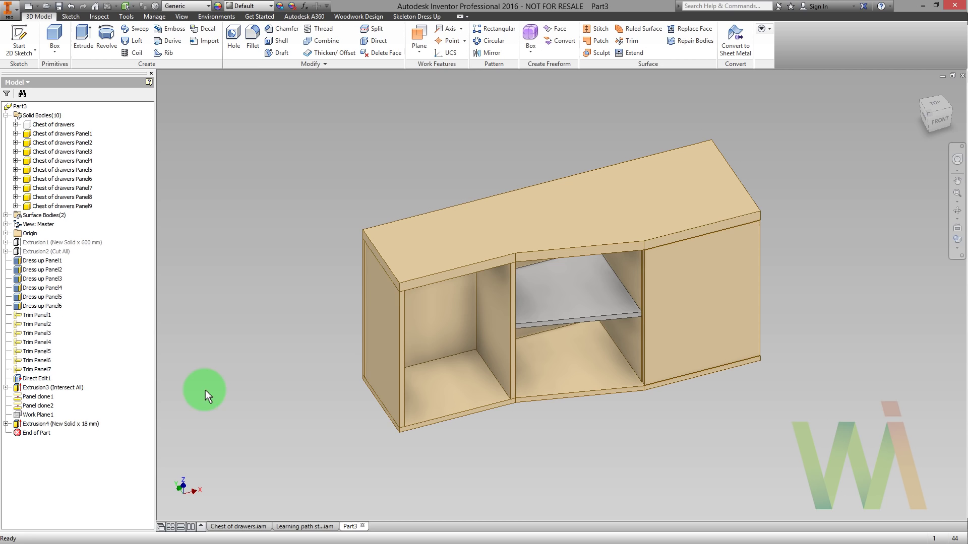
pyautogui.click(953, 115)
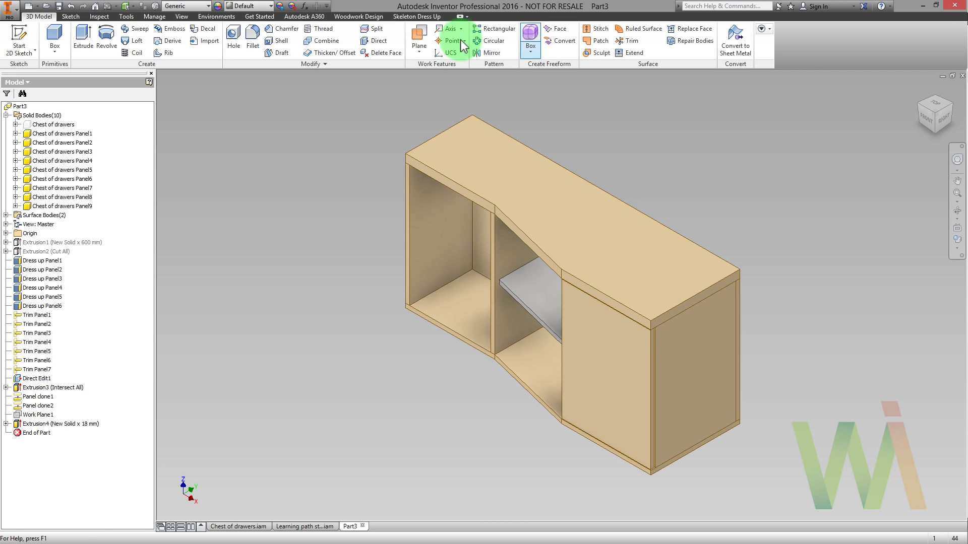
# - Create Work Plane2 offset 3 mm from the carcass bottom face
pyautogui.click(425, 35)
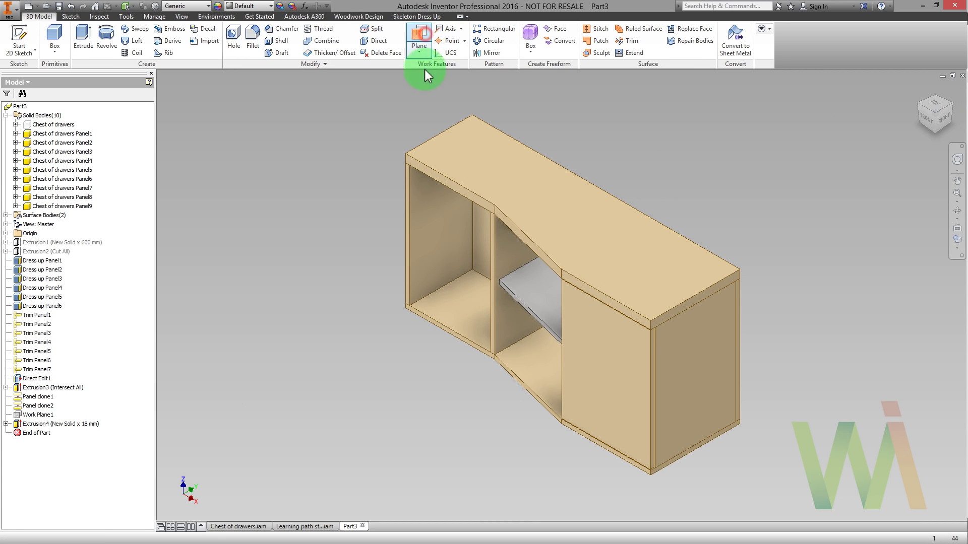
pyautogui.click(453, 313)
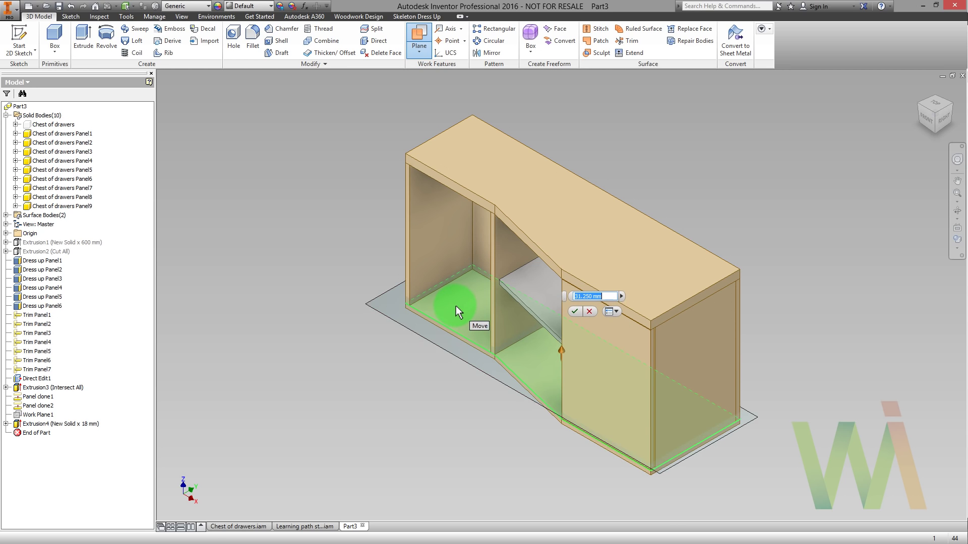
pyautogui.moveTo(455, 307); pyautogui.dragTo(456, 303)
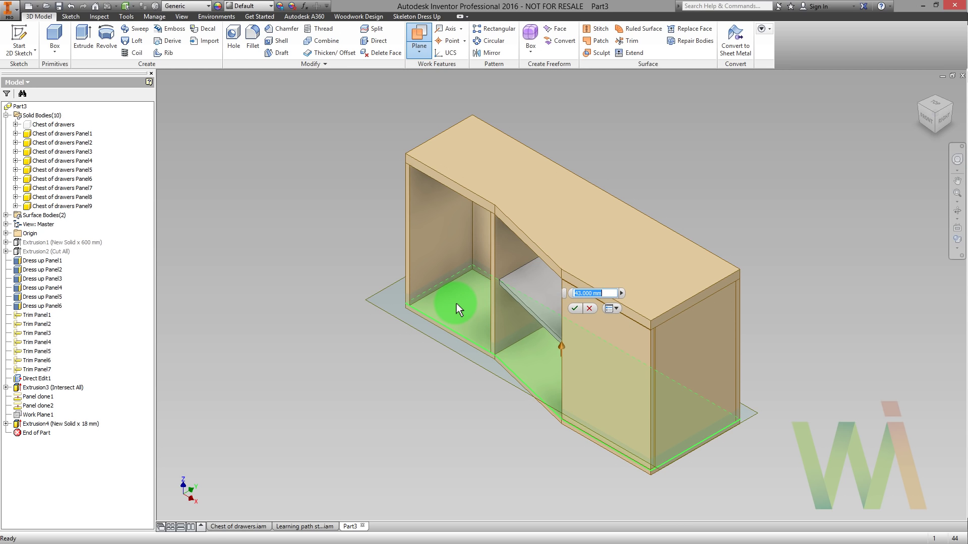
pyautogui.write('3')
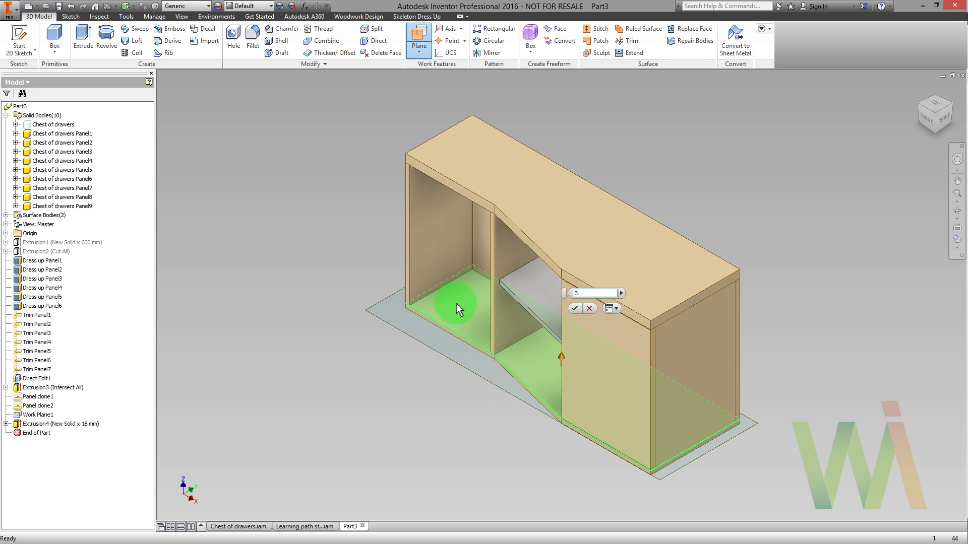
pyautogui.click(573, 310)
pyautogui.scroll(5, 362, 240)
pyautogui.moveTo(362, 239); pyautogui.dragTo(275, 346, button='middle')
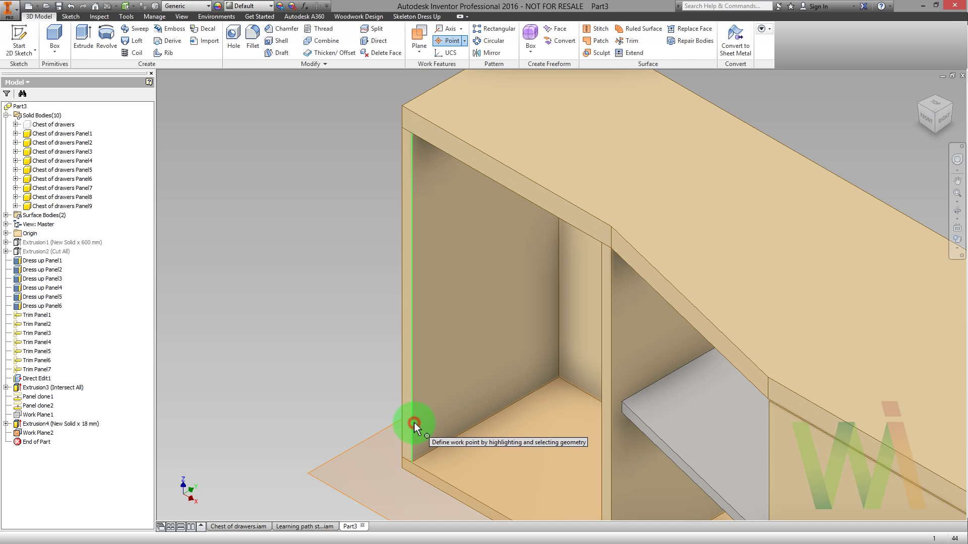
# - Place three work points where vertical panel edges intersect Work Plane2
pyautogui.click(413, 422)
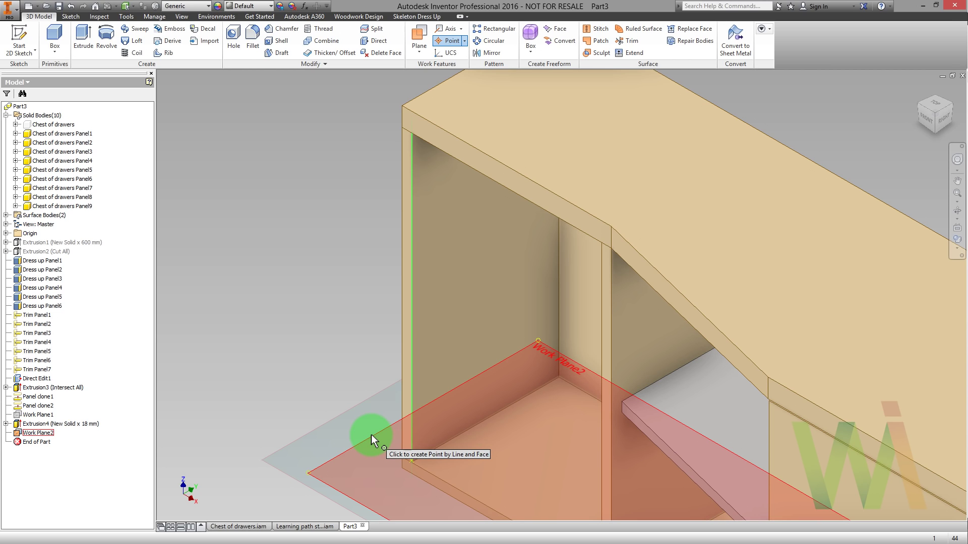
pyautogui.click(371, 434)
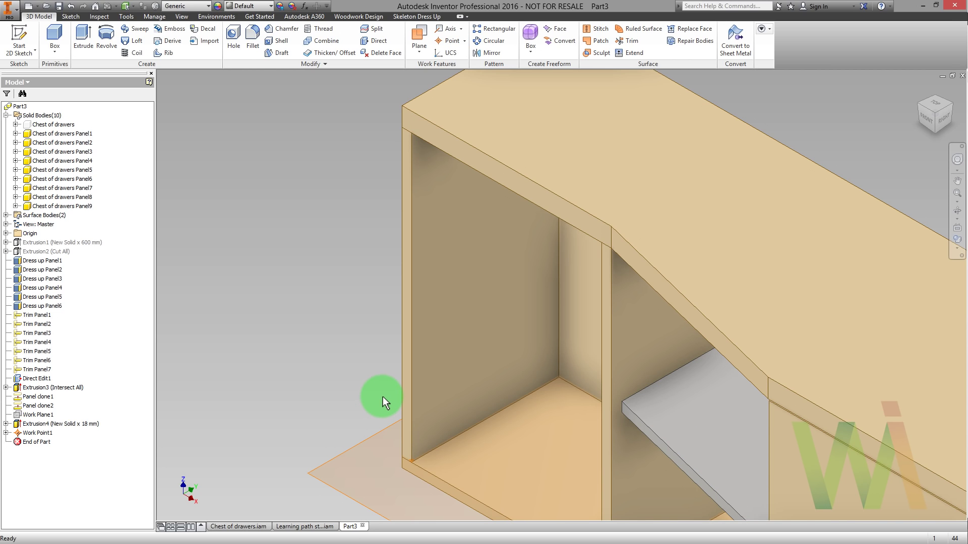
pyautogui.click(449, 41)
pyautogui.click(560, 308)
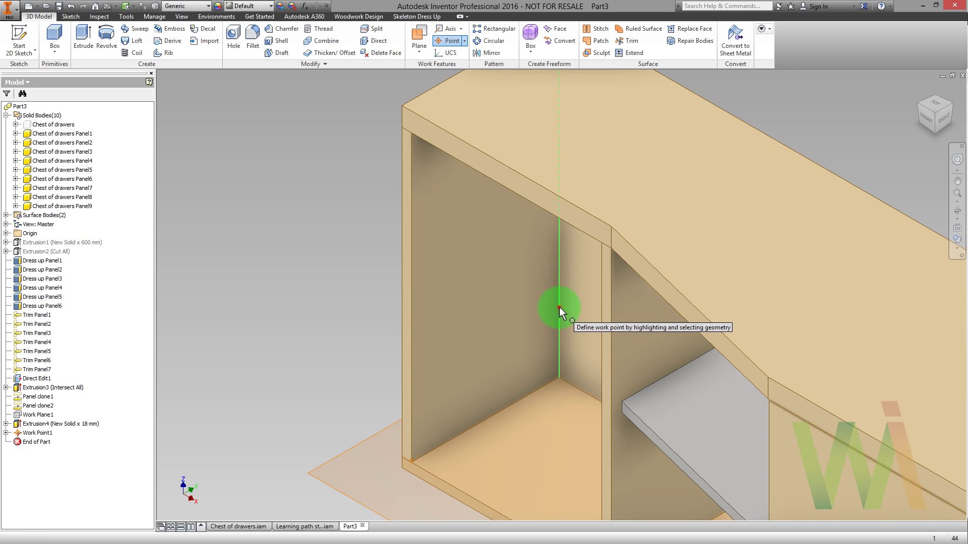
pyautogui.click(347, 450)
pyautogui.scroll(-3, 329, 302)
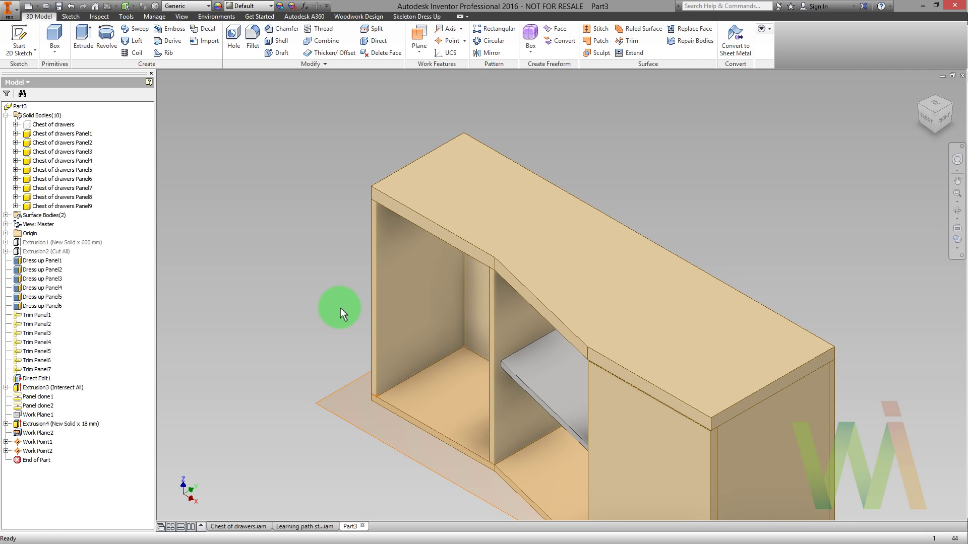
pyautogui.click(448, 41)
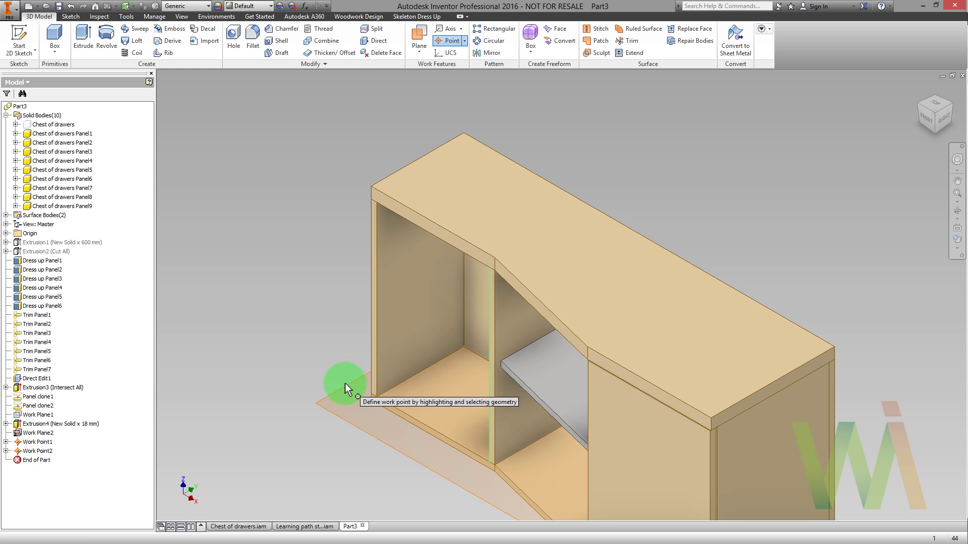
pyautogui.click(343, 384)
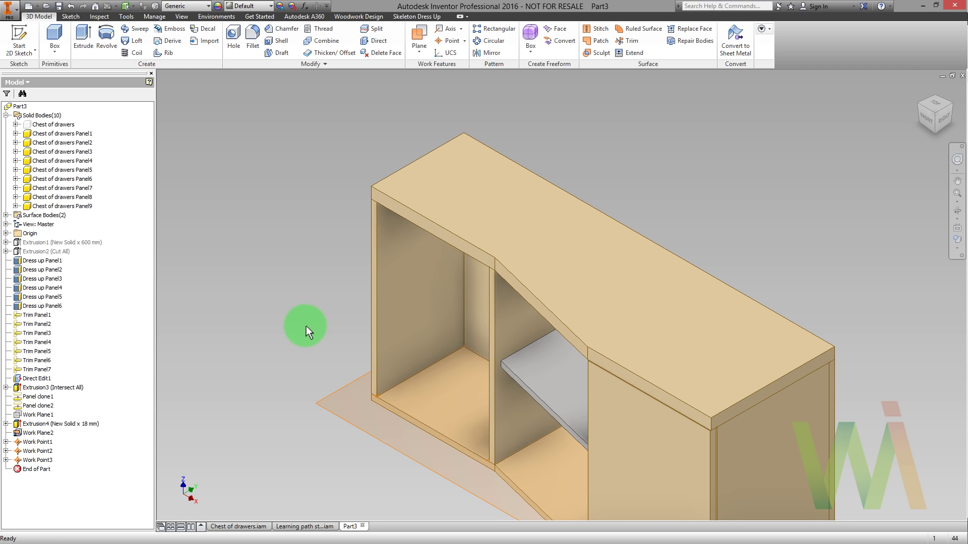
# - Hide Work Plane2 and select the three new work points
pyautogui.rightClick(38, 434)
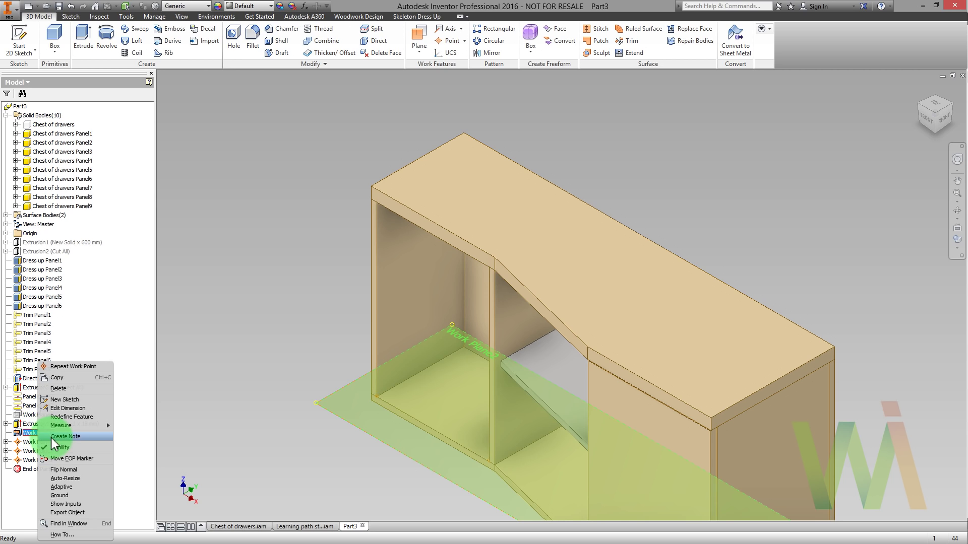
pyautogui.click(50, 445)
pyautogui.click(38, 442)
pyautogui.keyDown('shift'); pyautogui.click(37, 460); pyautogui.keyUp('shift')
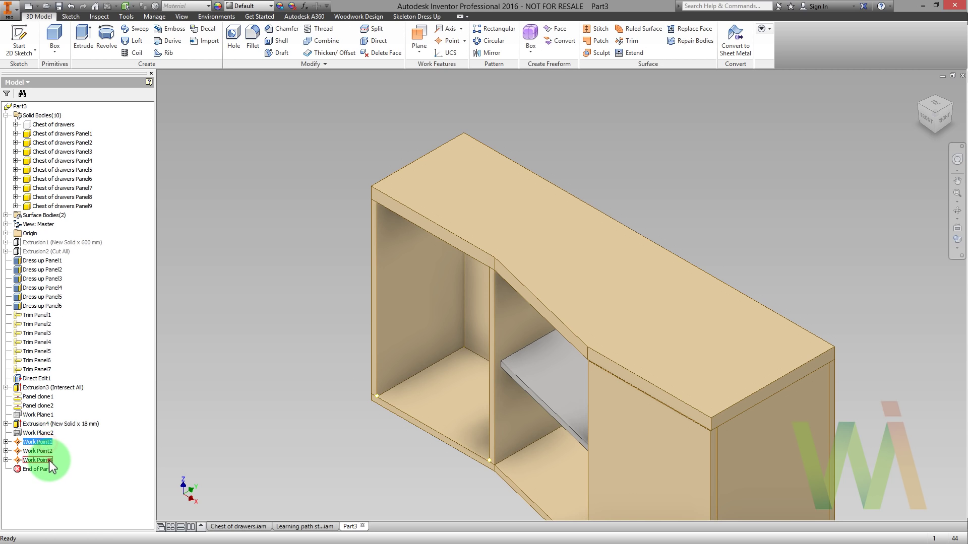
pyautogui.scroll(-3, 434, 468)
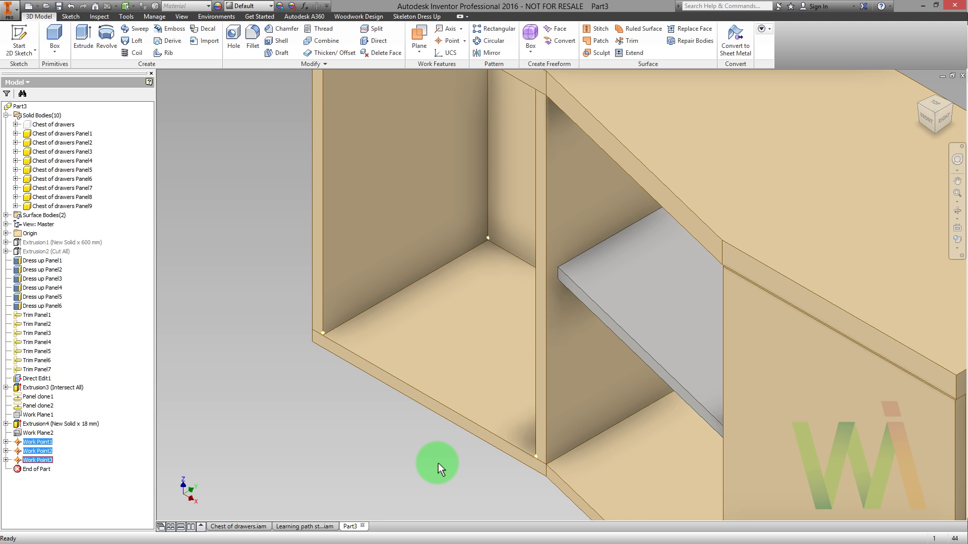
pyautogui.scroll(-3, 438, 464)
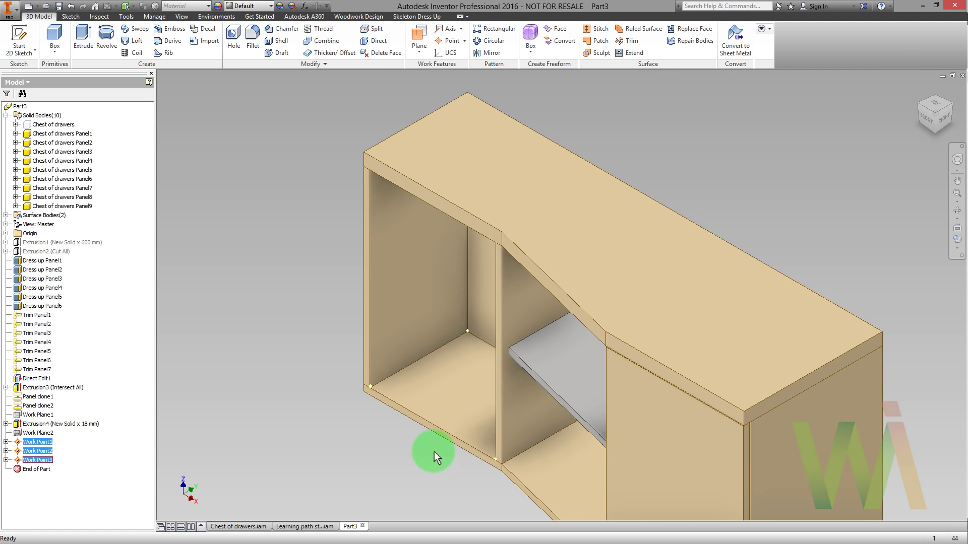
# - Start Make Components, agree to save, and create a 'Learning path Step1' folder
pyautogui.click(164, 19)
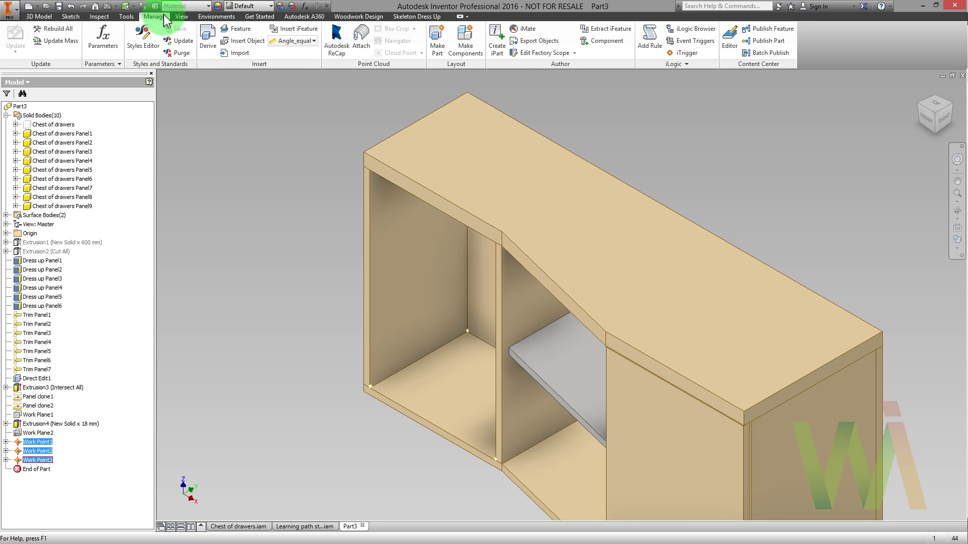
pyautogui.click(453, 50)
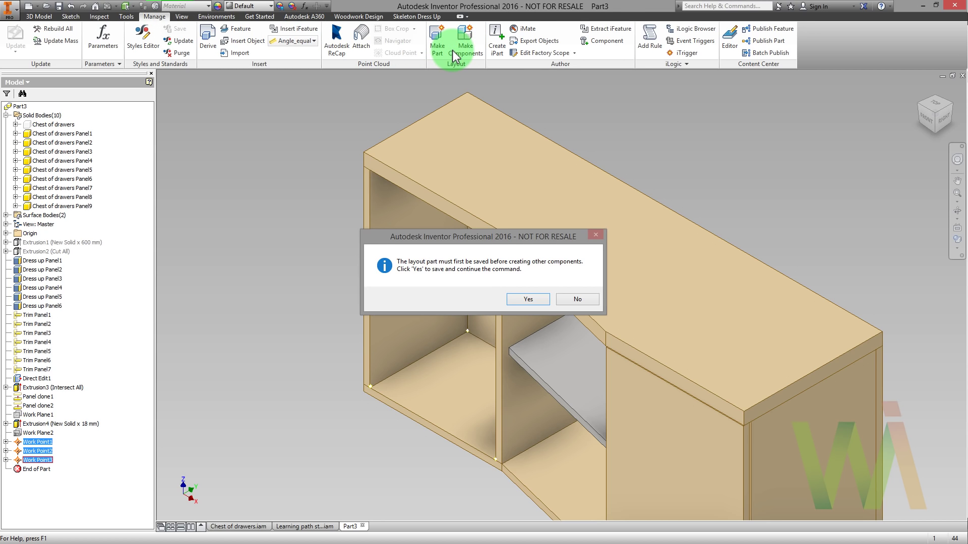
pyautogui.click(533, 299)
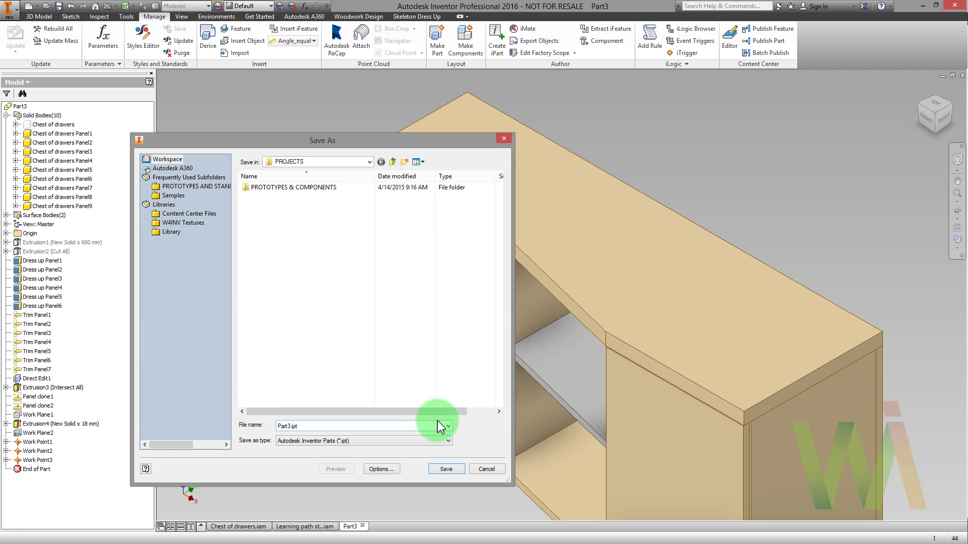
pyautogui.click(404, 161)
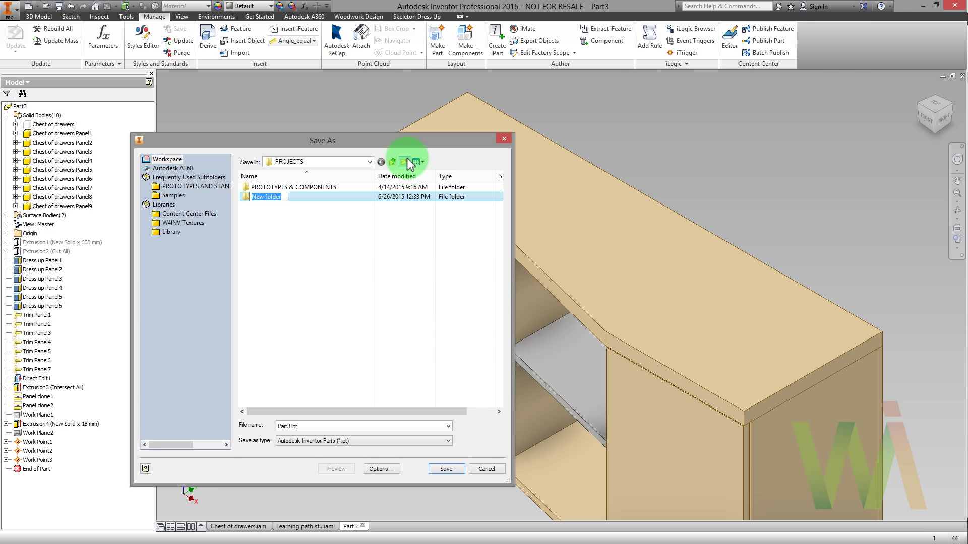
pyautogui.write('Learning path Step1')
pyautogui.press('Return')
pyautogui.doubleClick(328, 198)
# - Save the part as 'Chest of drawers Conception' in that folder
pyautogui.doubleClick(301, 427)
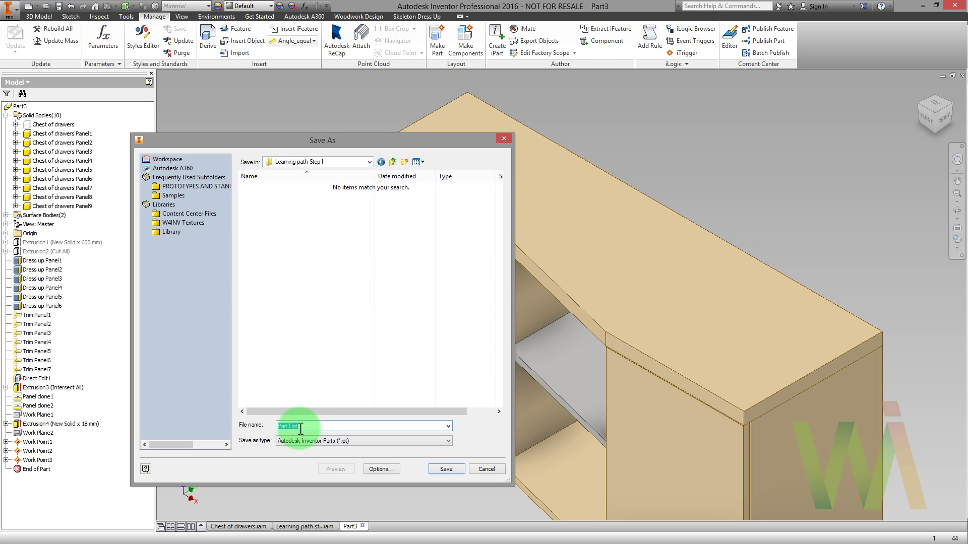
pyautogui.write('Chest of drawers Conception')
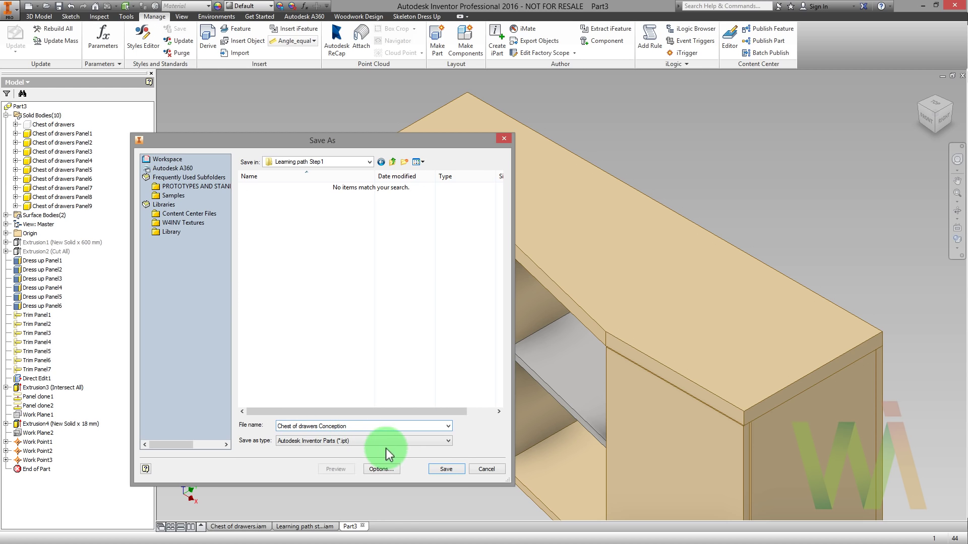
pyautogui.click(453, 471)
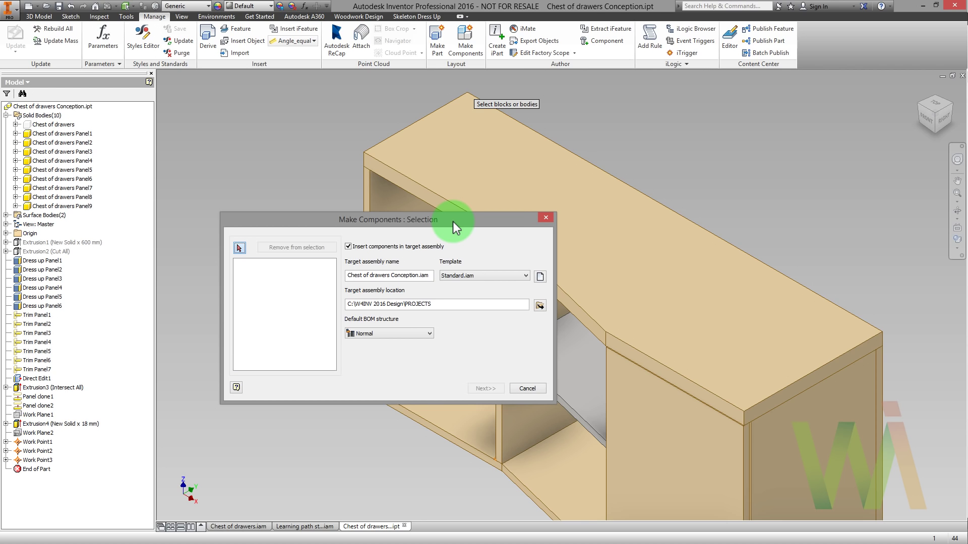
# - Select bodies Panel1 through Panel9 in the browser for component creation
pyautogui.click(71, 133)
pyautogui.click(63, 142)
pyautogui.click(63, 151)
pyautogui.click(64, 160)
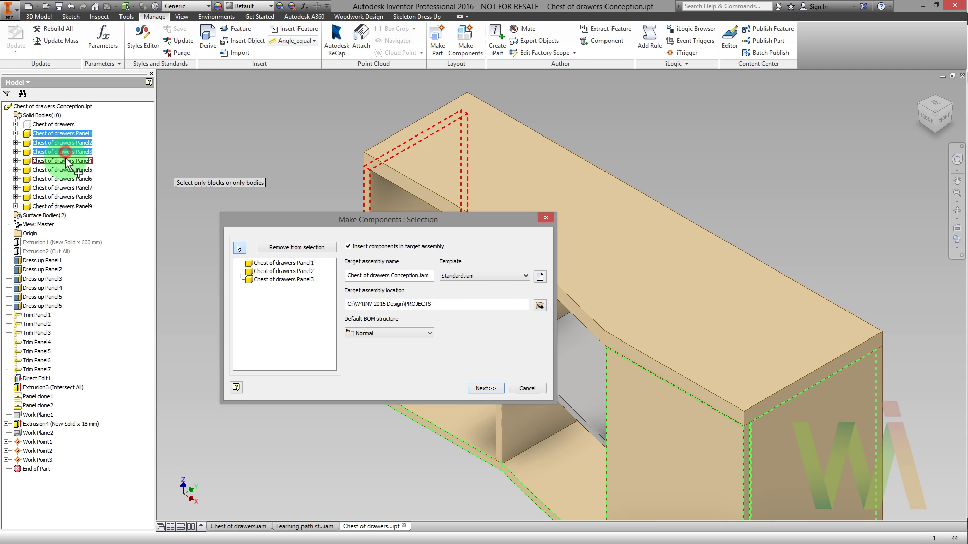
pyautogui.click(65, 169)
pyautogui.click(64, 178)
pyautogui.click(64, 188)
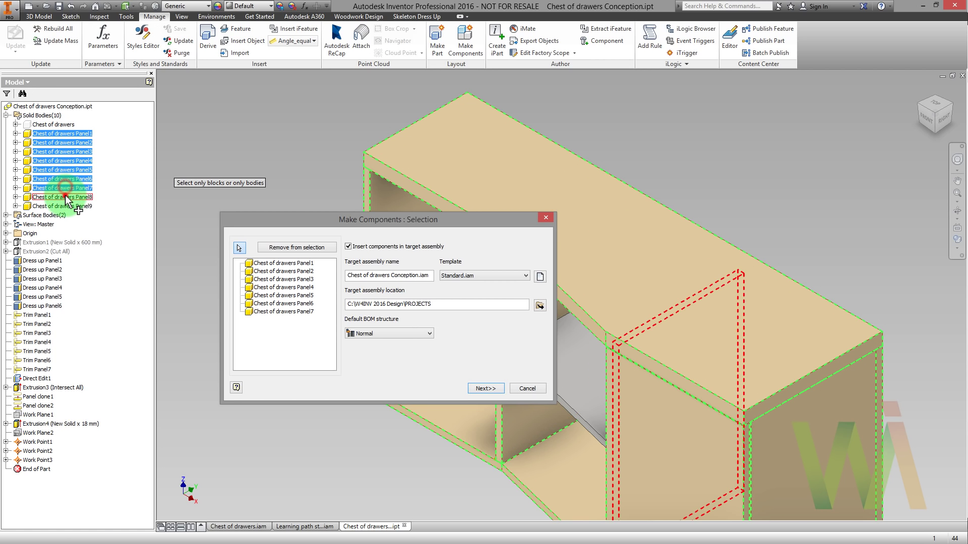
pyautogui.click(65, 197)
pyautogui.click(64, 206)
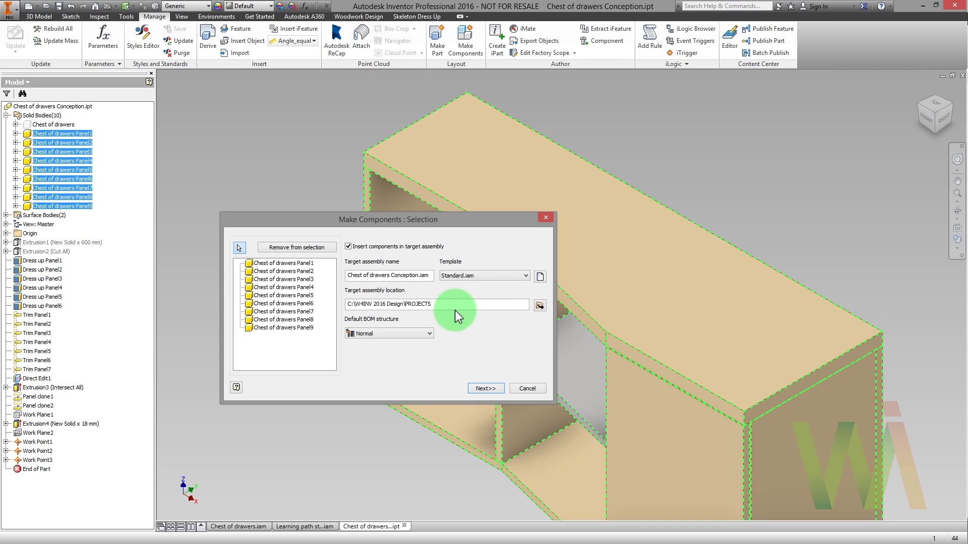
# - Target a new 'Chest of drawers.iam' assembly and create the nine panel components
pyautogui.click(540, 306)
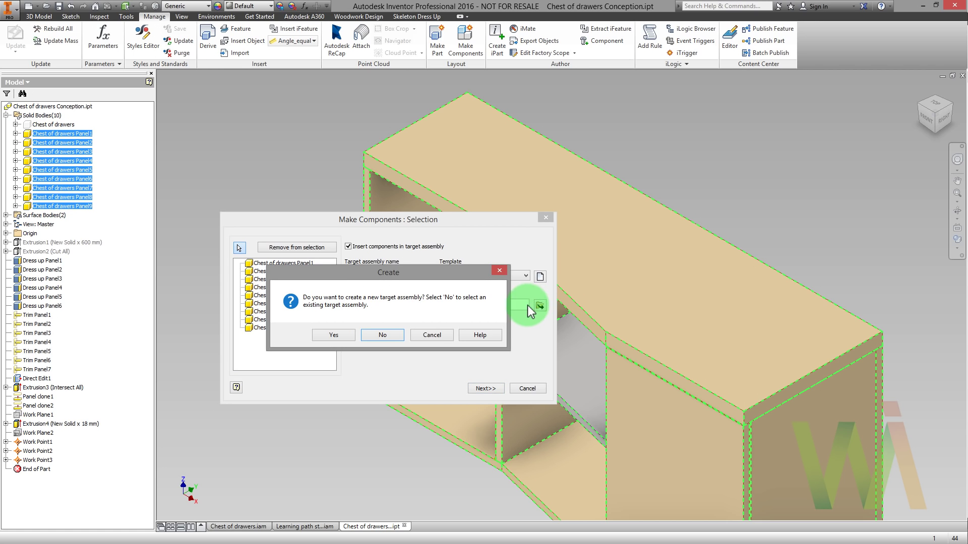
pyautogui.click(313, 332)
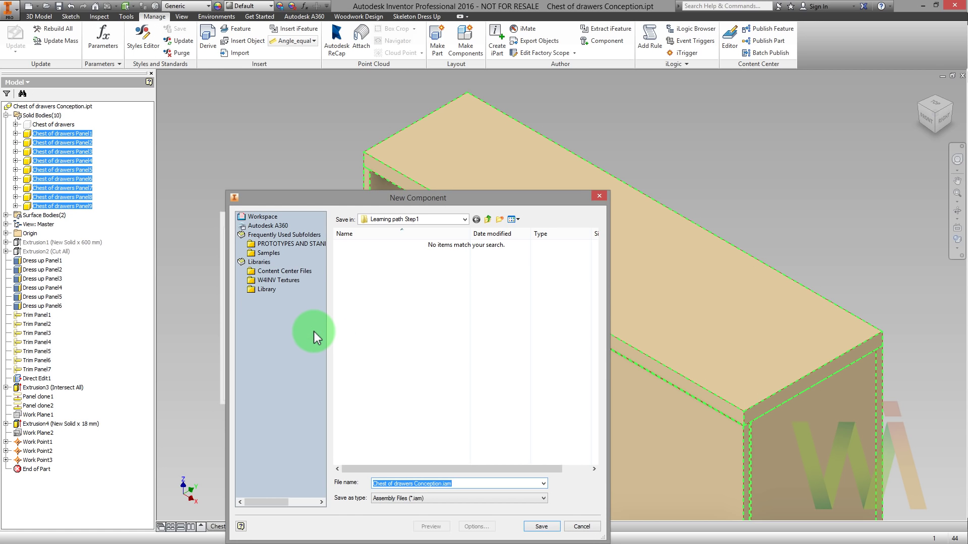
pyautogui.doubleClick(430, 484)
pyautogui.press('BackSpace')
pyautogui.press('BackSpace')
pyautogui.click(535, 526)
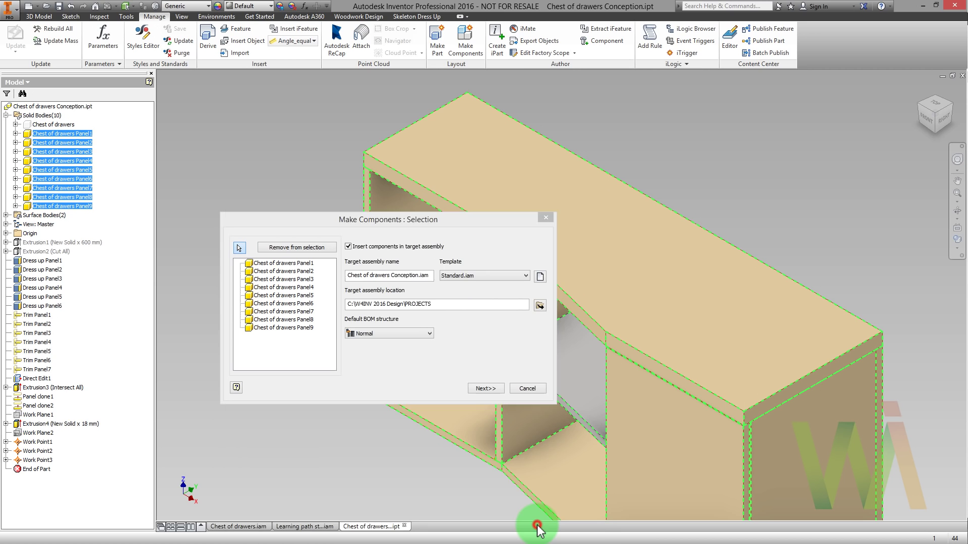
pyautogui.click(487, 388)
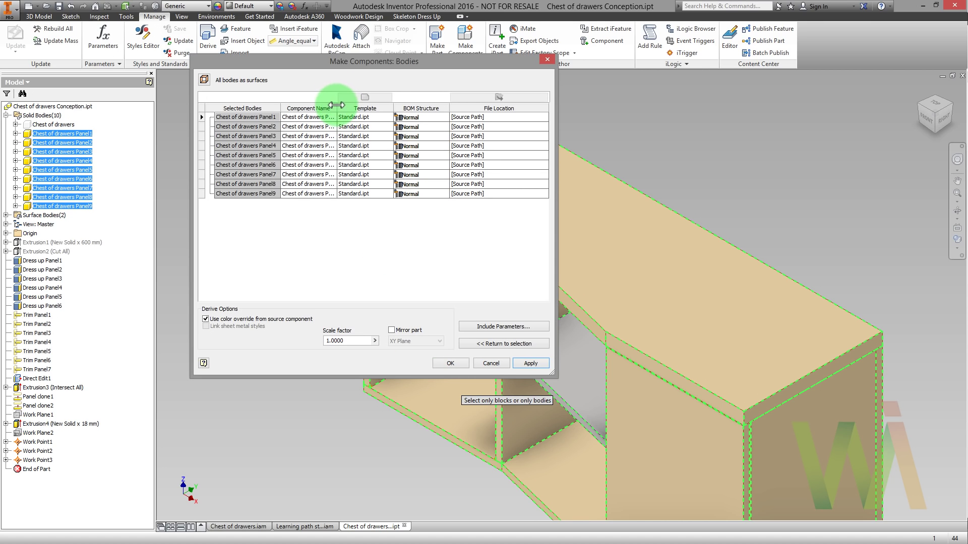
pyautogui.moveTo(337, 107); pyautogui.dragTo(353, 107)
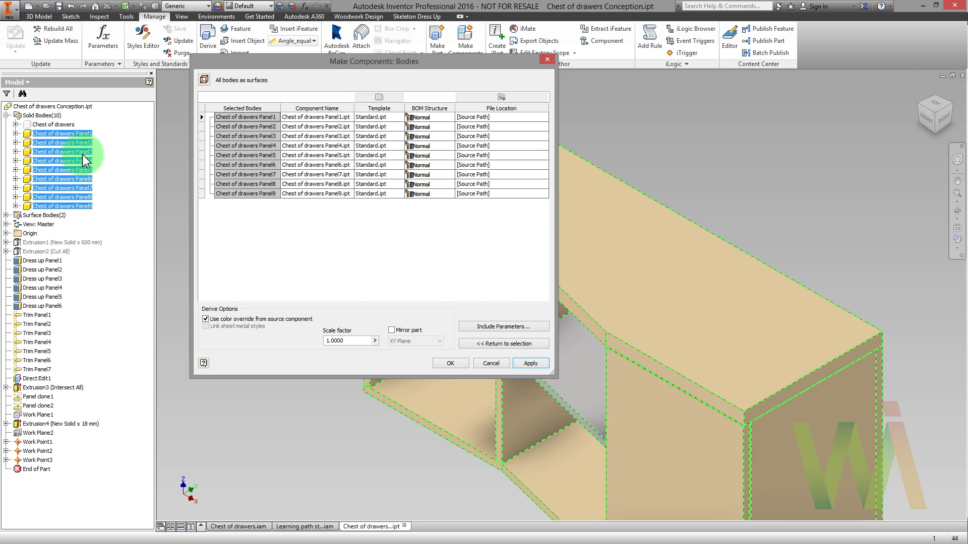
pyautogui.click(464, 363)
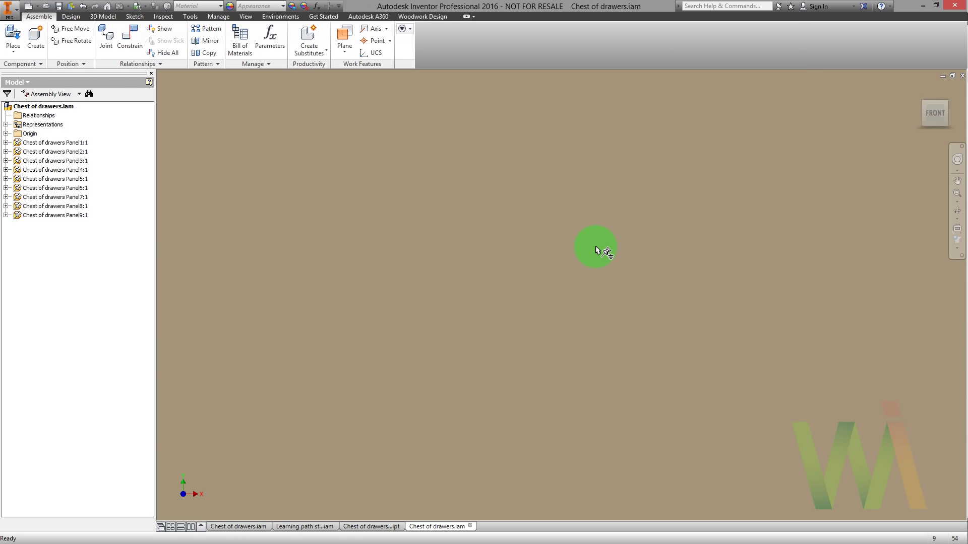
# - Orient the chest with the ViewCube and set the current view as Front
pyautogui.click(595, 247)
pyautogui.moveTo(907, 108)
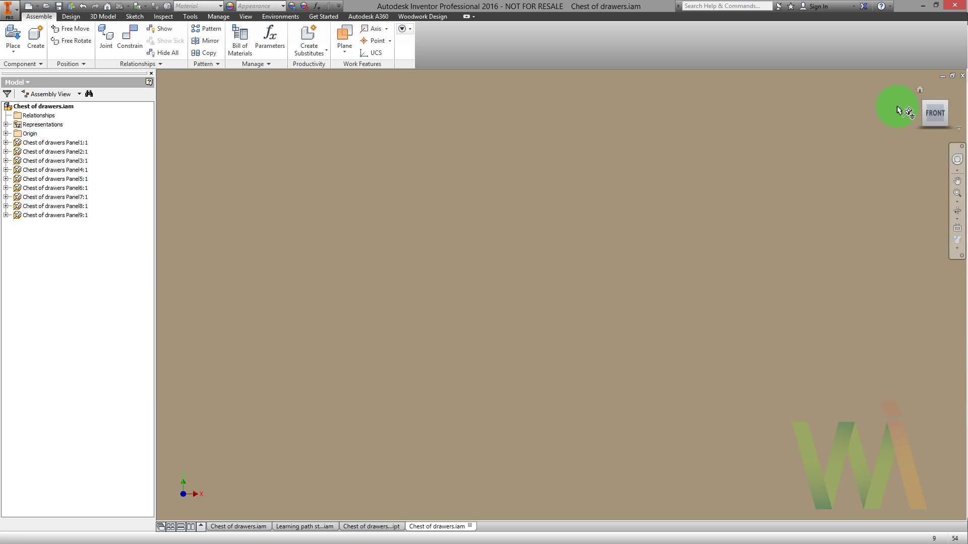
pyautogui.click(918, 90)
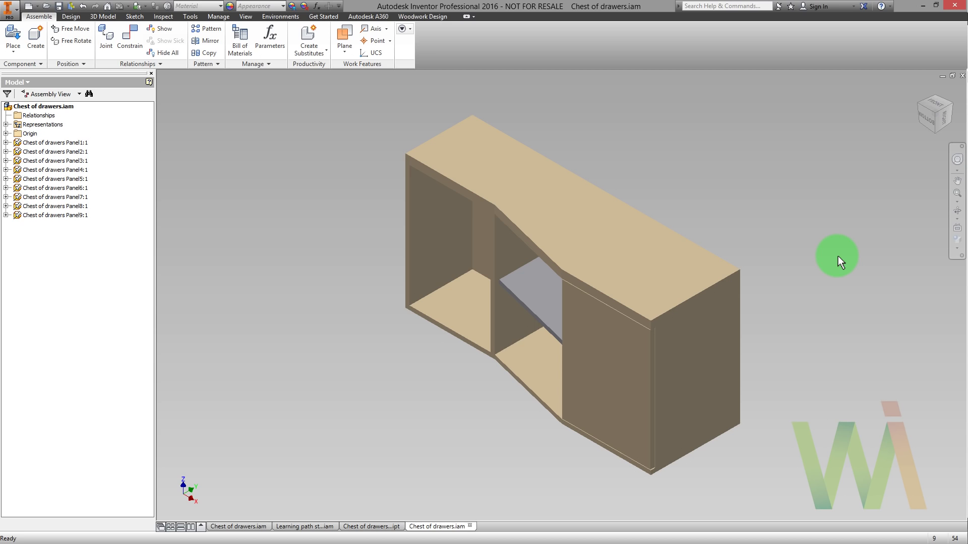
pyautogui.click(931, 115)
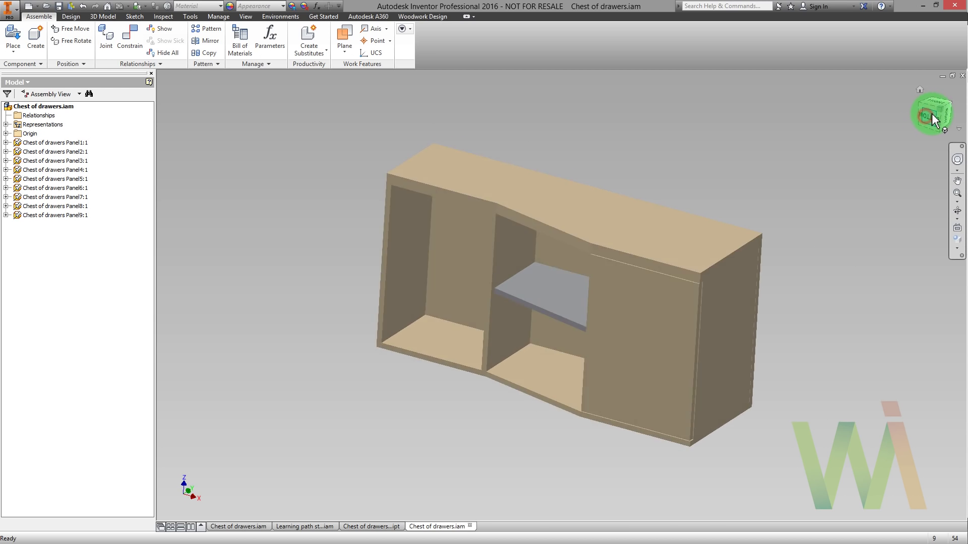
pyautogui.click(931, 113)
pyautogui.rightClick(934, 109)
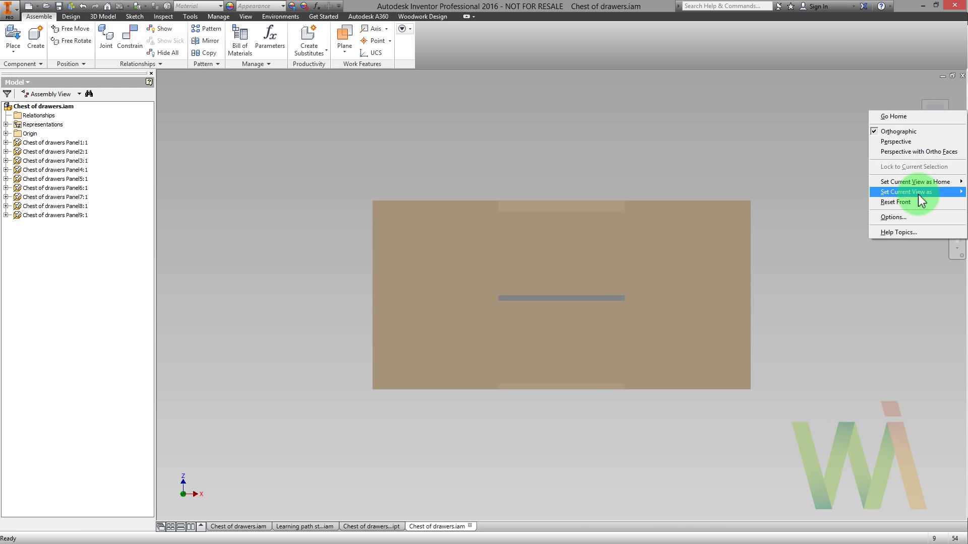
pyautogui.moveTo(890, 191)
pyautogui.click(846, 202)
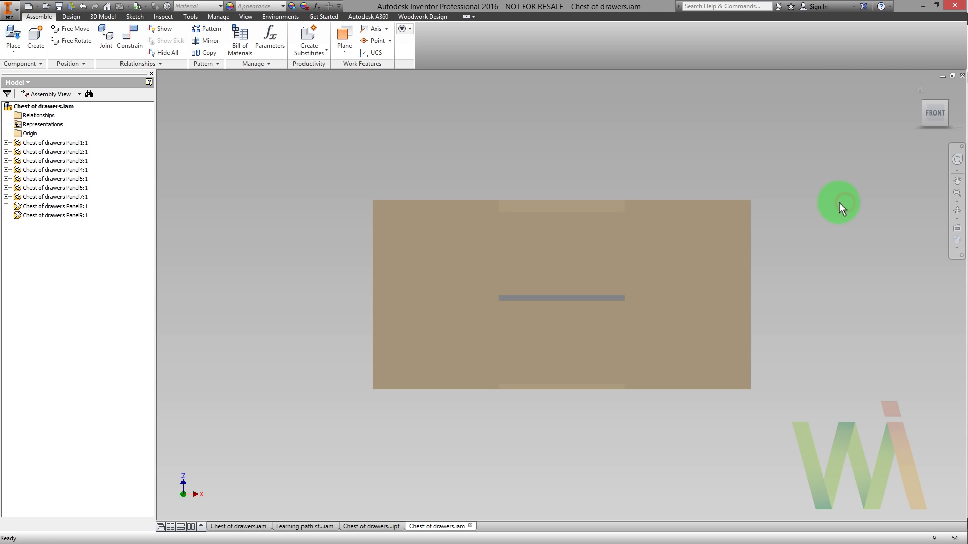
# - Switch the visual style to Shaded with Edges and return to an isometric view
pyautogui.click(246, 16)
pyautogui.click(128, 56)
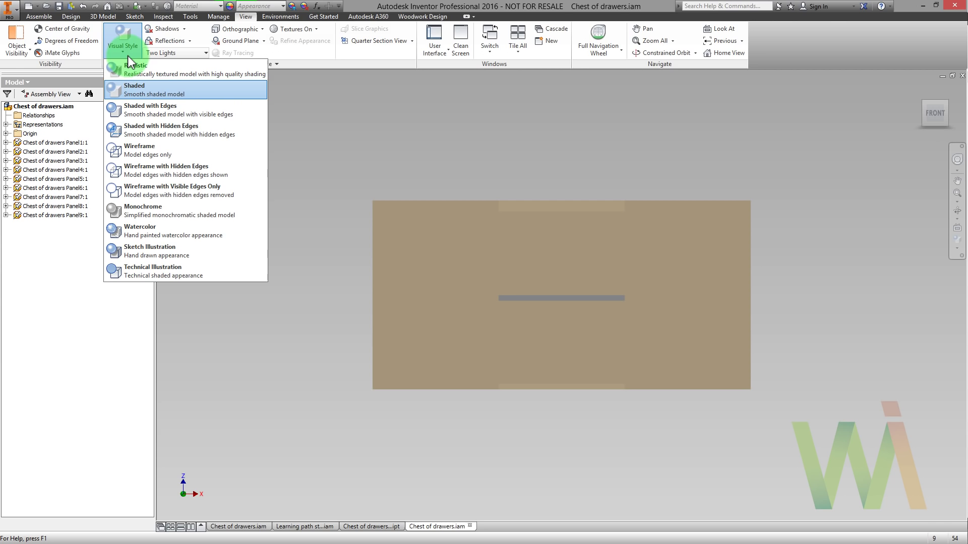
pyautogui.click(134, 107)
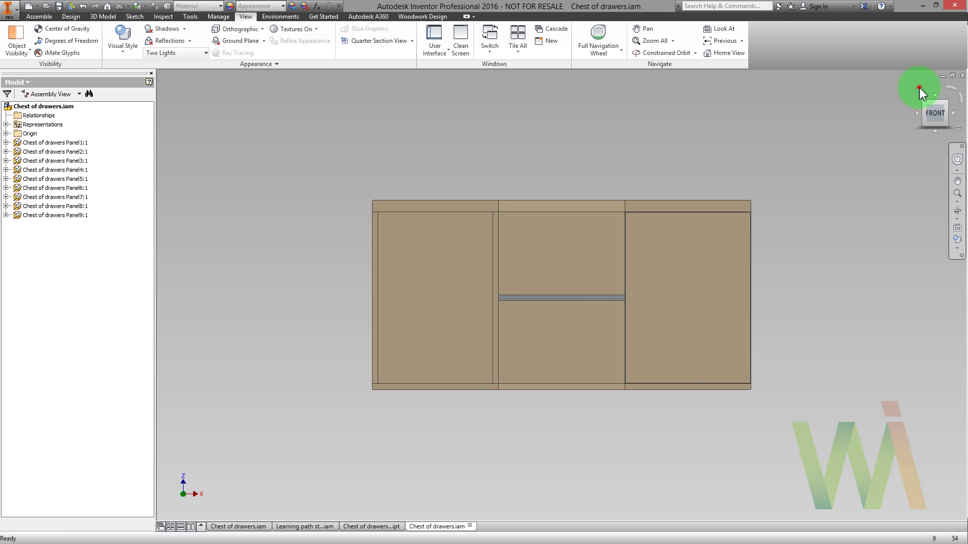
pyautogui.click(918, 89)
pyautogui.click(443, 296)
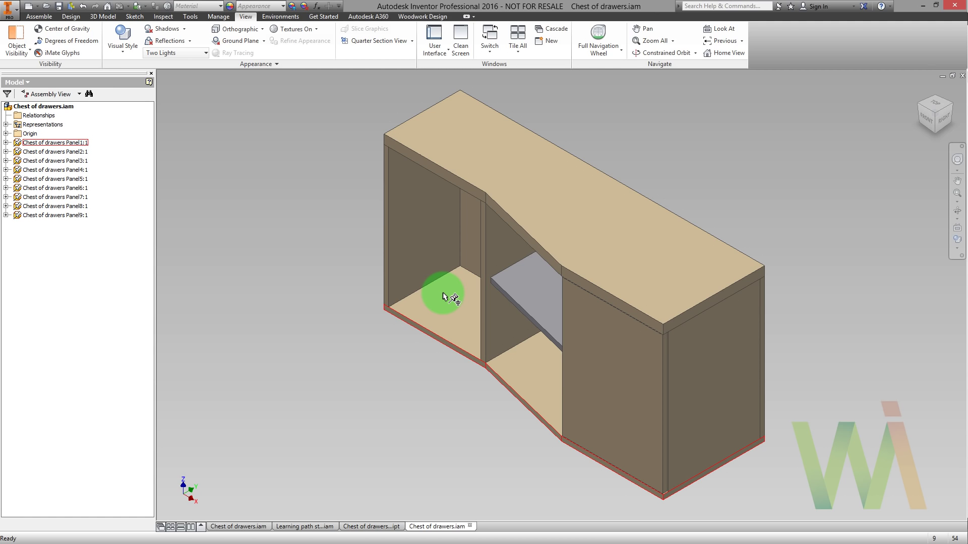
# - Edit Panel1's derived part to include Work Point1, Work Point2 and Work Point3, then return
pyautogui.doubleClick(443, 295)
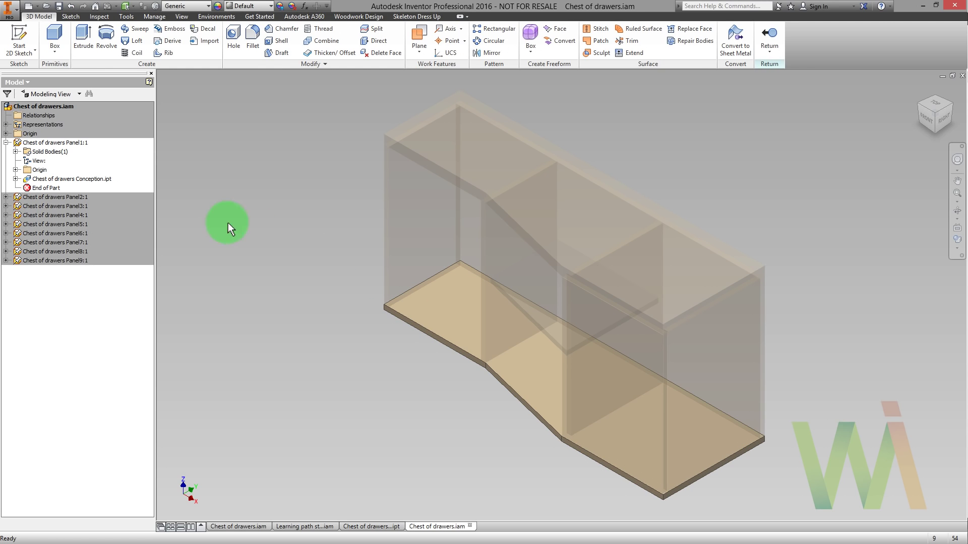
pyautogui.rightClick(31, 181)
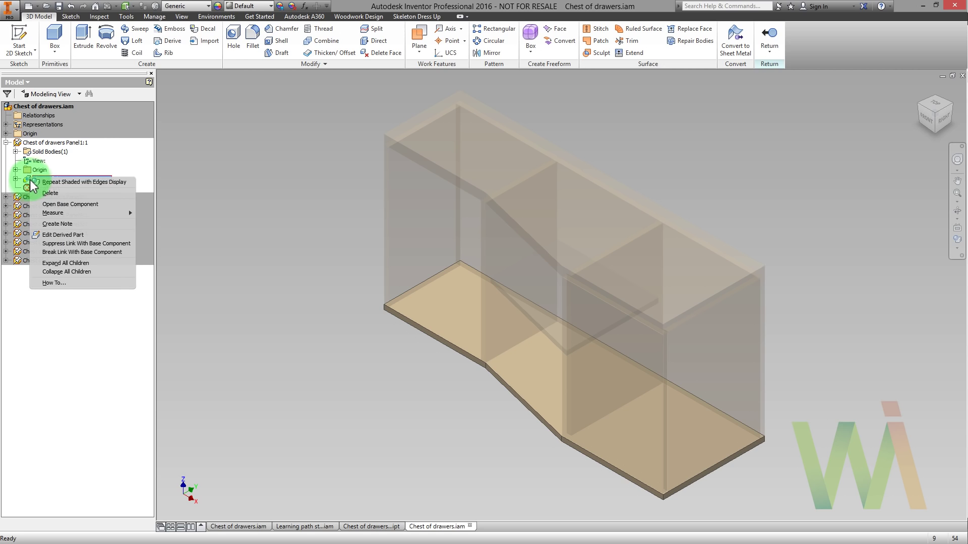
pyautogui.click(47, 235)
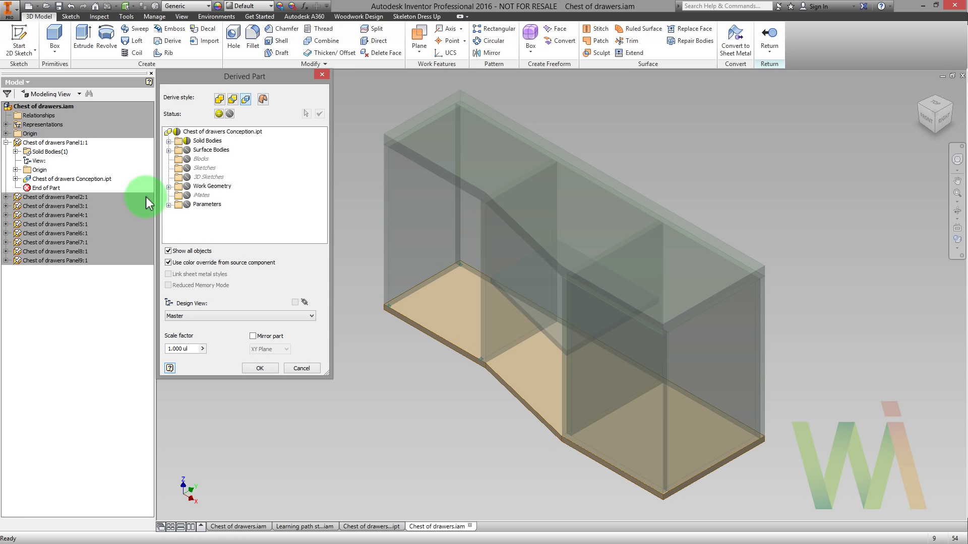
pyautogui.click(169, 187)
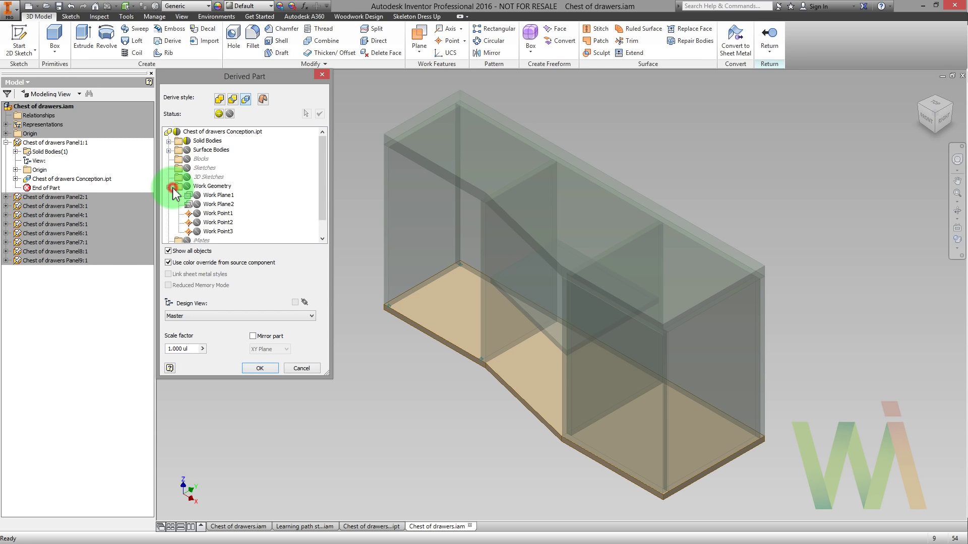
pyautogui.click(200, 214)
pyautogui.click(197, 222)
pyautogui.click(197, 231)
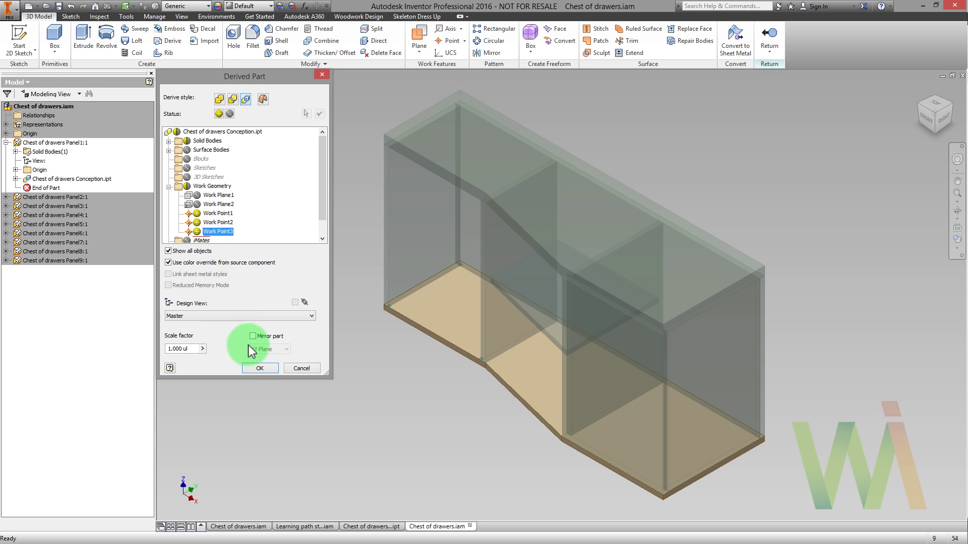
pyautogui.click(259, 368)
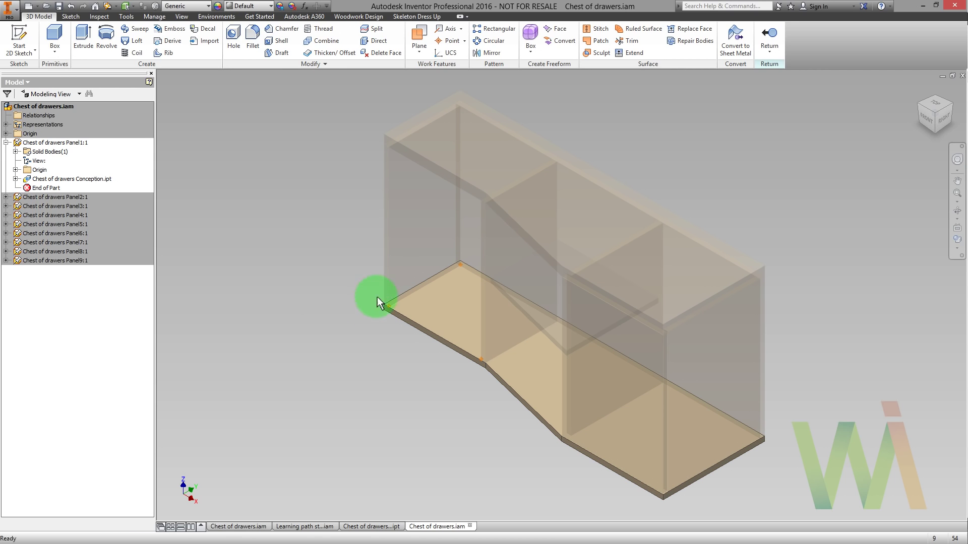
pyautogui.click(770, 36)
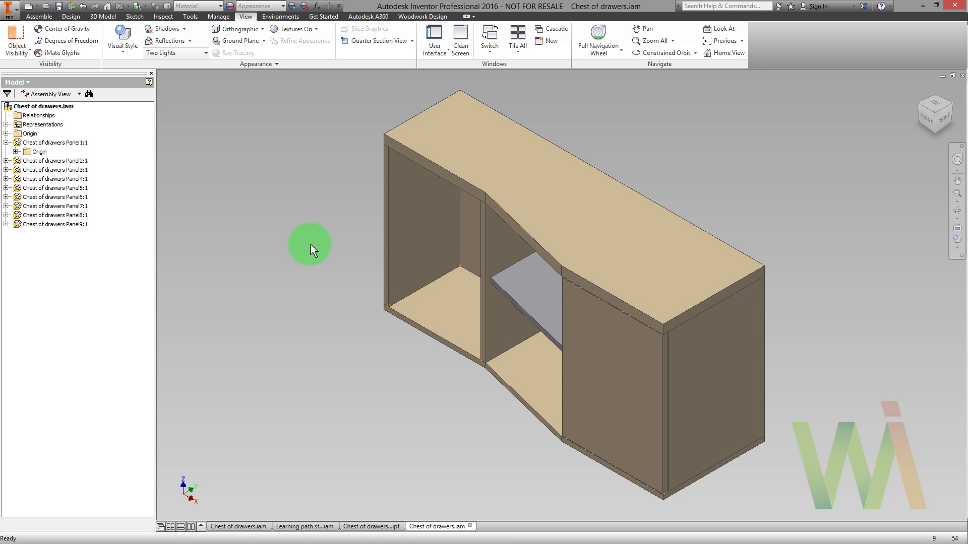
# - Measure the niche's front-left lower corner to the top panel underside: 543 mm
pyautogui.click(191, 17)
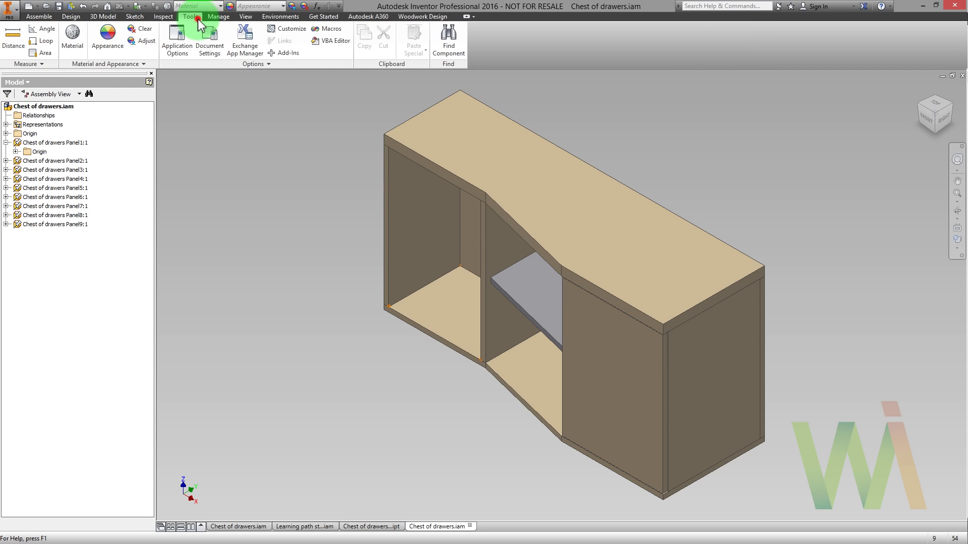
pyautogui.click(11, 45)
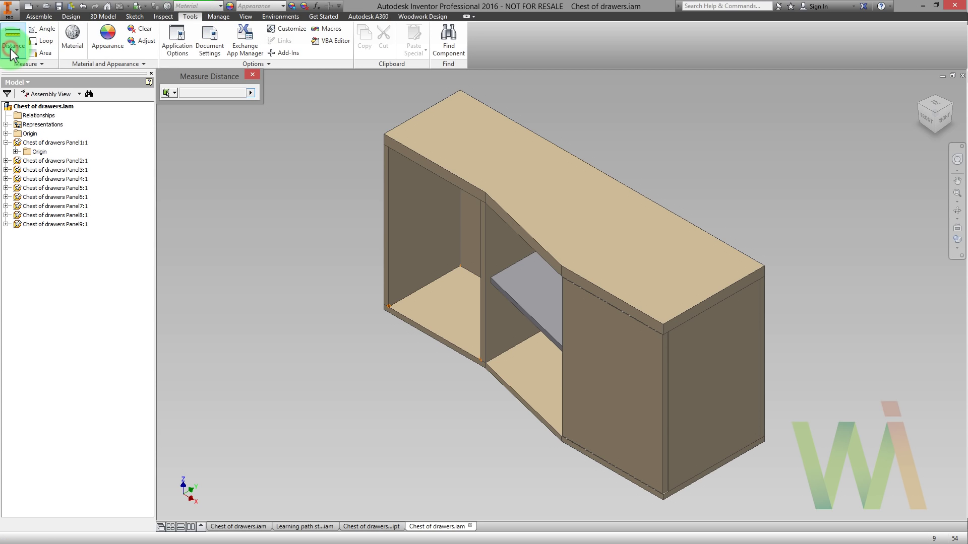
pyautogui.click(390, 306)
pyautogui.press('F4')
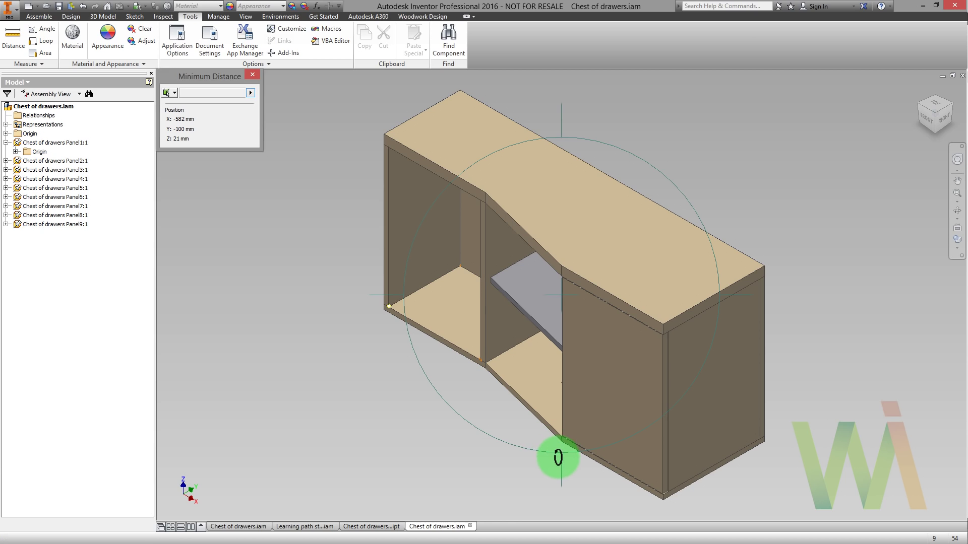
pyautogui.moveTo(557, 458); pyautogui.dragTo(459, 281)
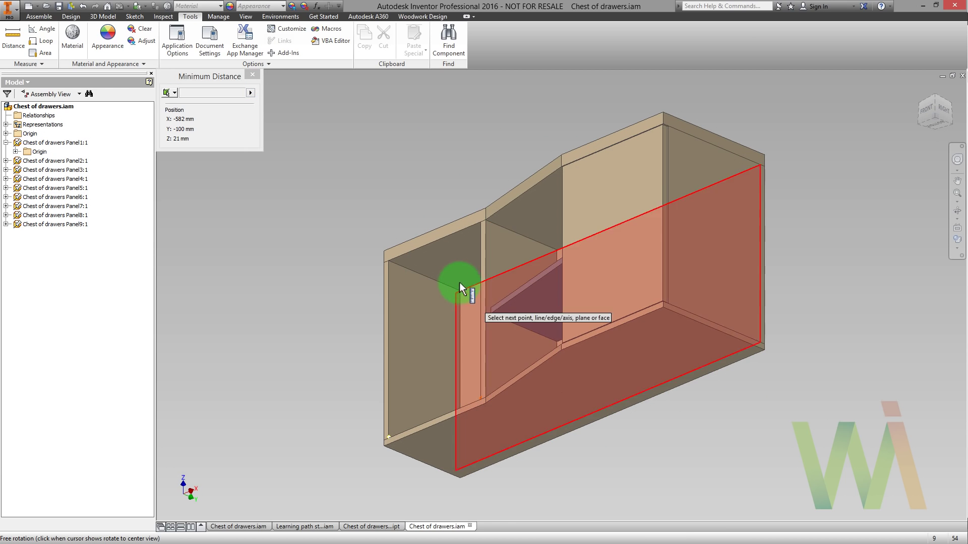
pyautogui.click(450, 272)
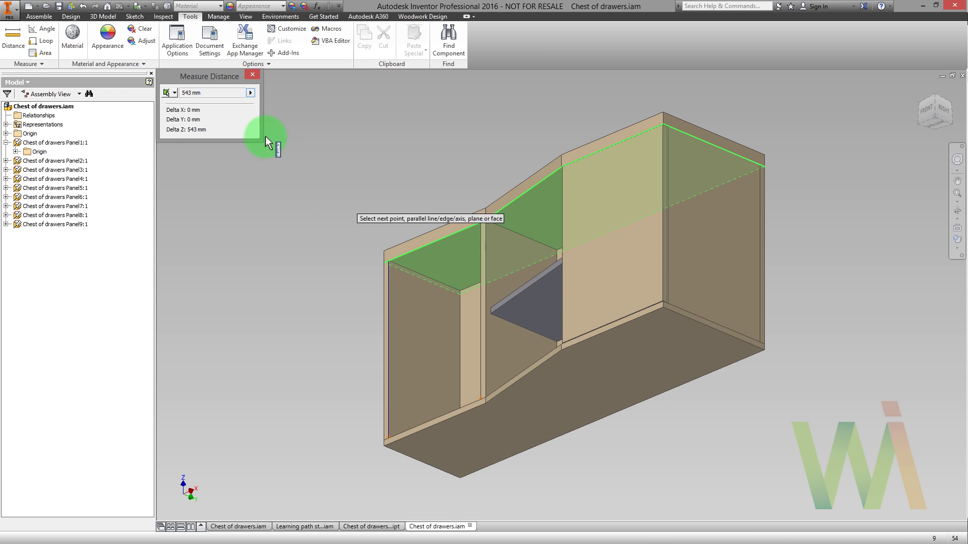
pyautogui.moveTo(229, 93); pyautogui.dragTo(152, 92)
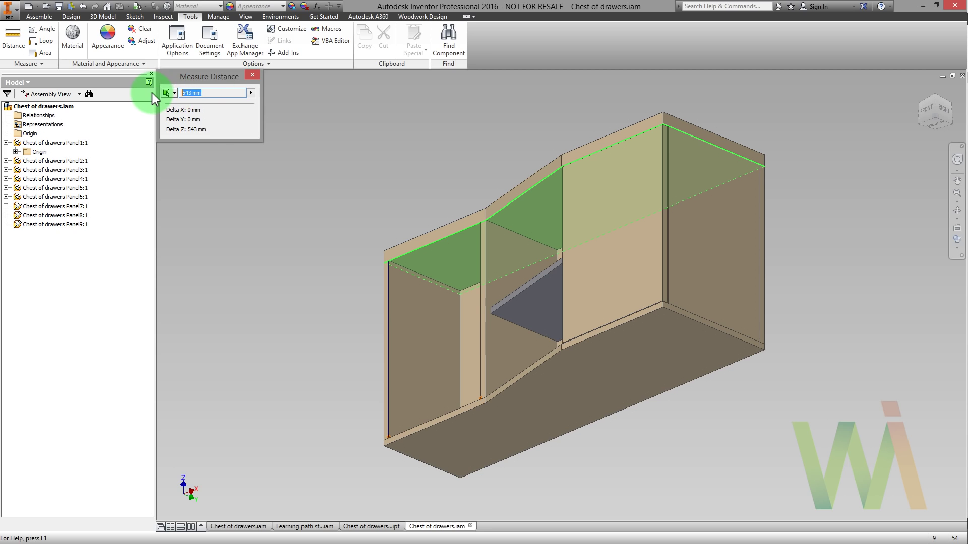
pyautogui.click(252, 75)
# - Start an iCopy and browse to PROTOTYPES & COMPONENTS > Drawers > Full Pull Drawer + Facade
pyautogui.click(38, 17)
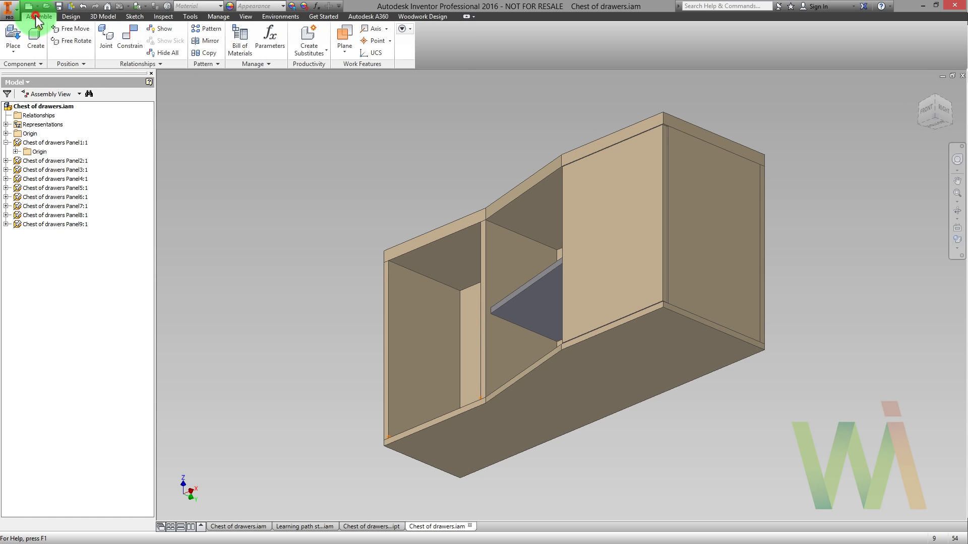
pyautogui.click(204, 62)
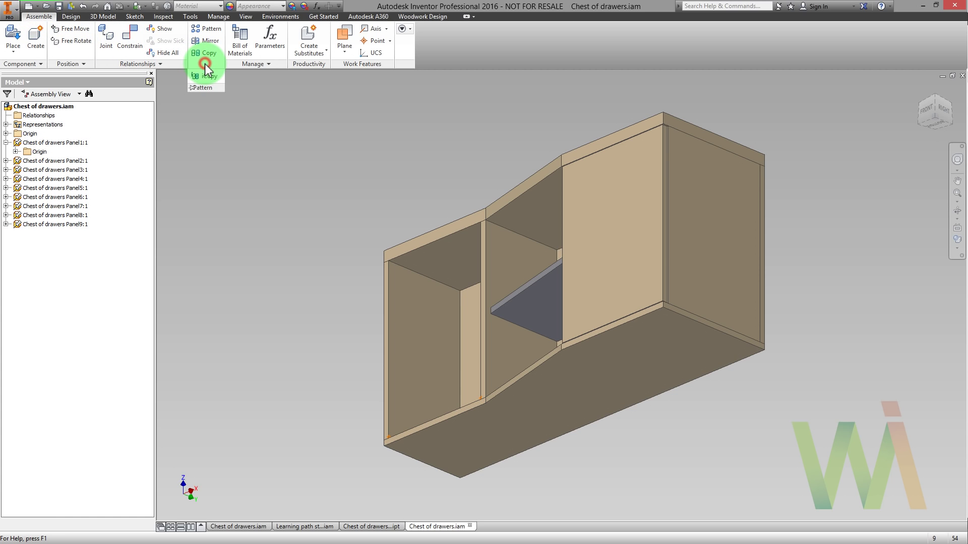
pyautogui.click(210, 76)
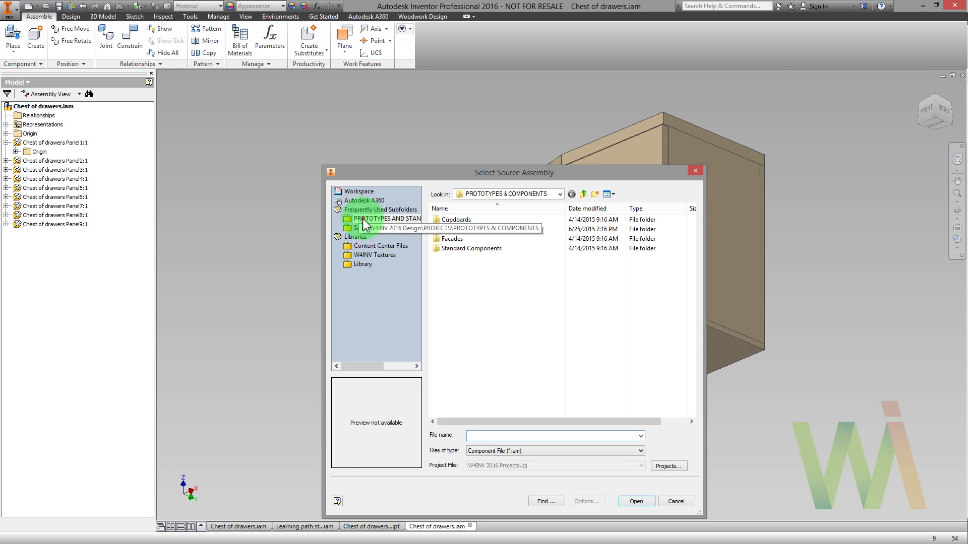
pyautogui.click(362, 218)
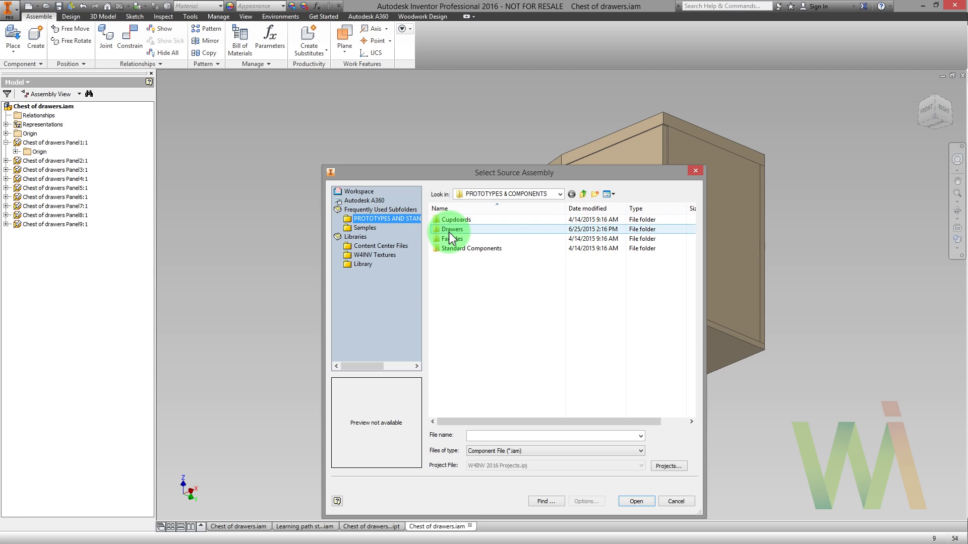
pyautogui.doubleClick(451, 229)
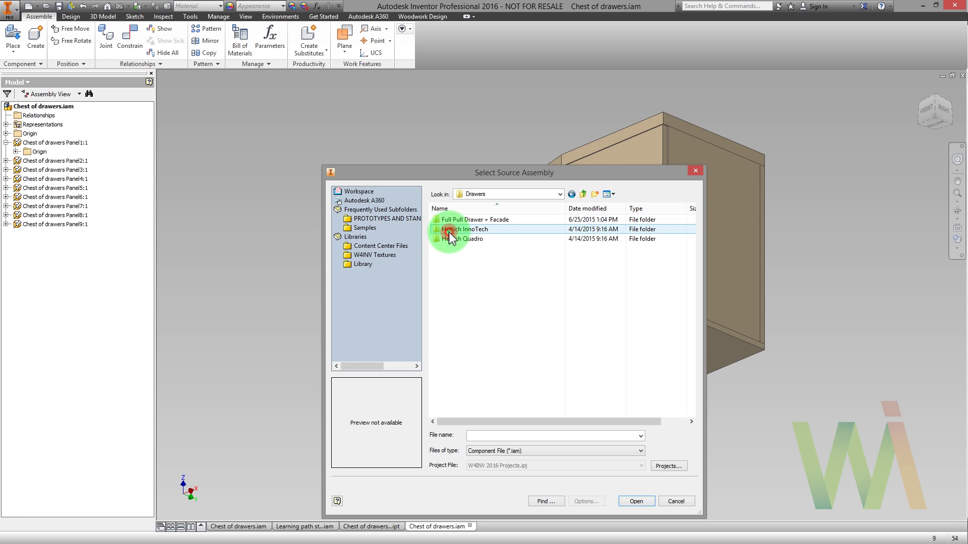
pyautogui.doubleClick(463, 220)
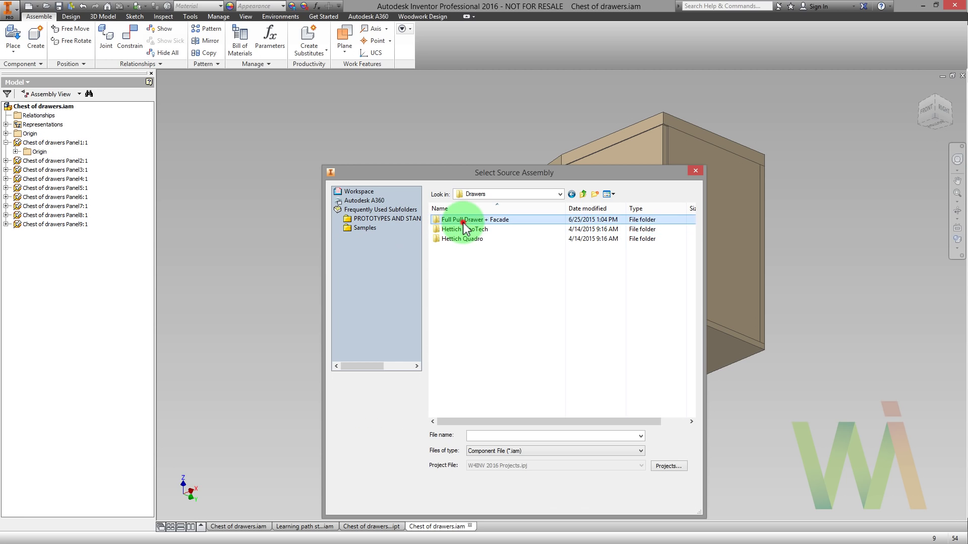
# - Choose the drawer assembly as source and pick its left-front, left-back and right-front lower points
pyautogui.doubleClick(458, 238)
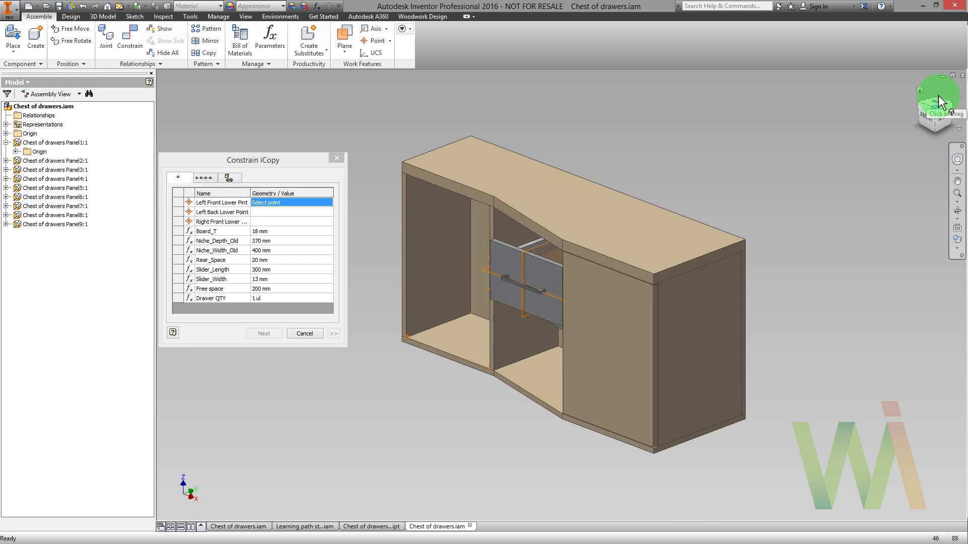
pyautogui.click(941, 101)
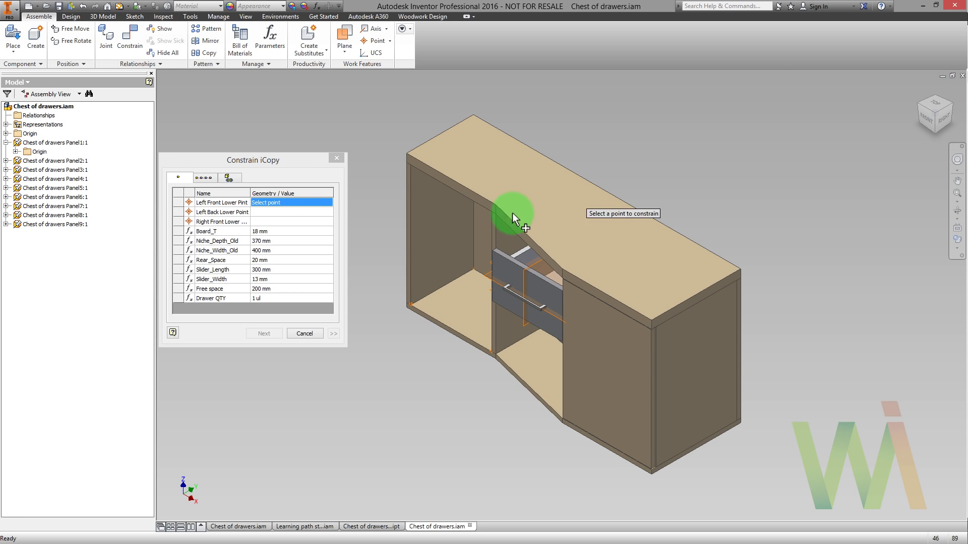
pyautogui.click(412, 304)
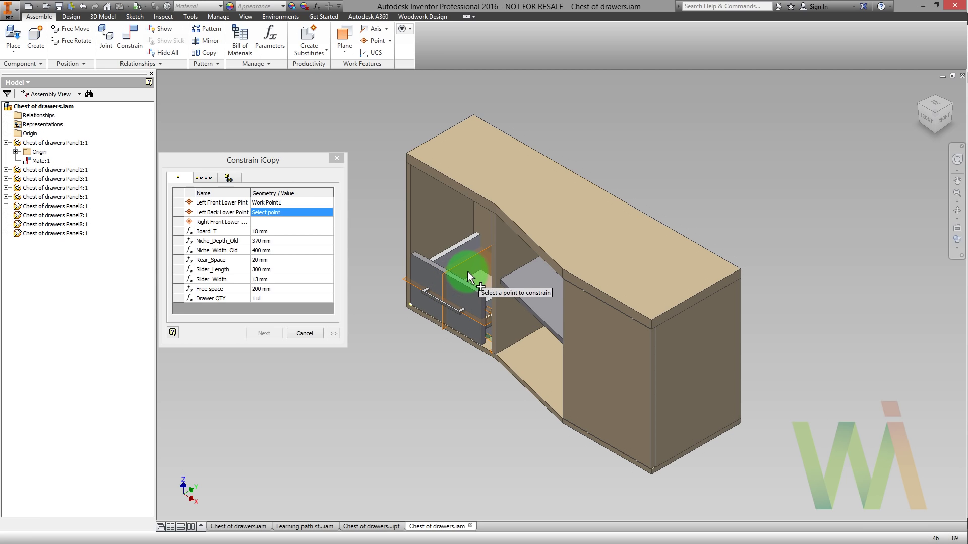
pyautogui.click(472, 270)
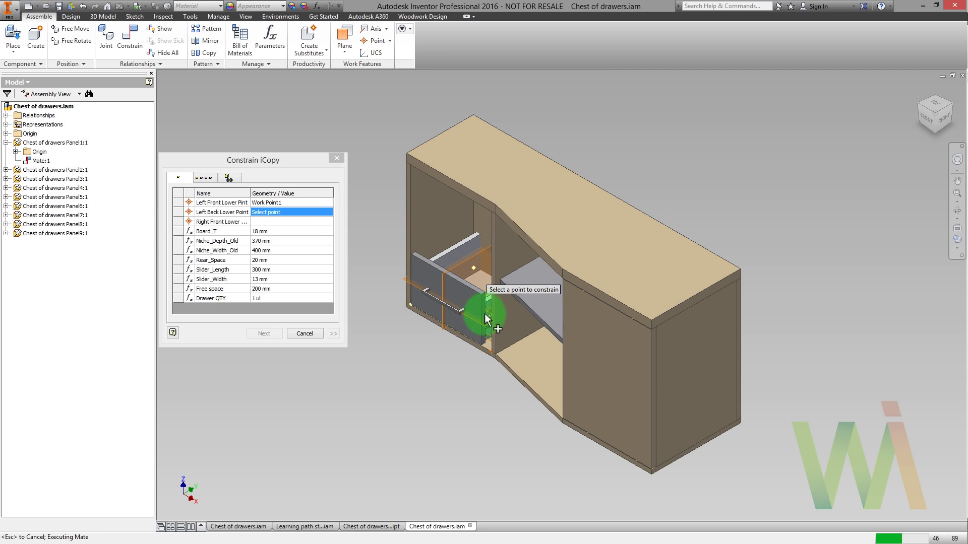
pyautogui.click(491, 351)
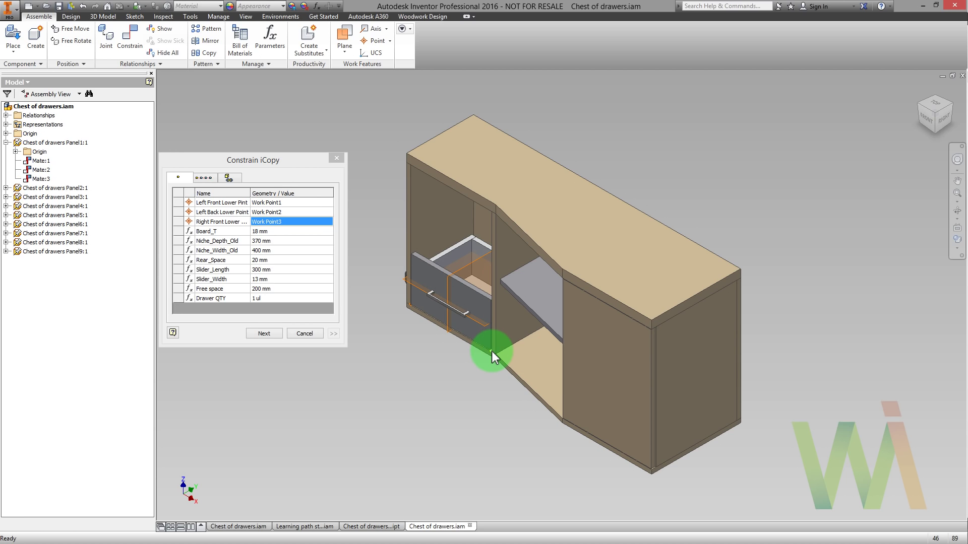
# - Set Free space to 543 mm and Drawer QTY to 2, then advance to file names
pyautogui.click(289, 289)
pyautogui.click(287, 290)
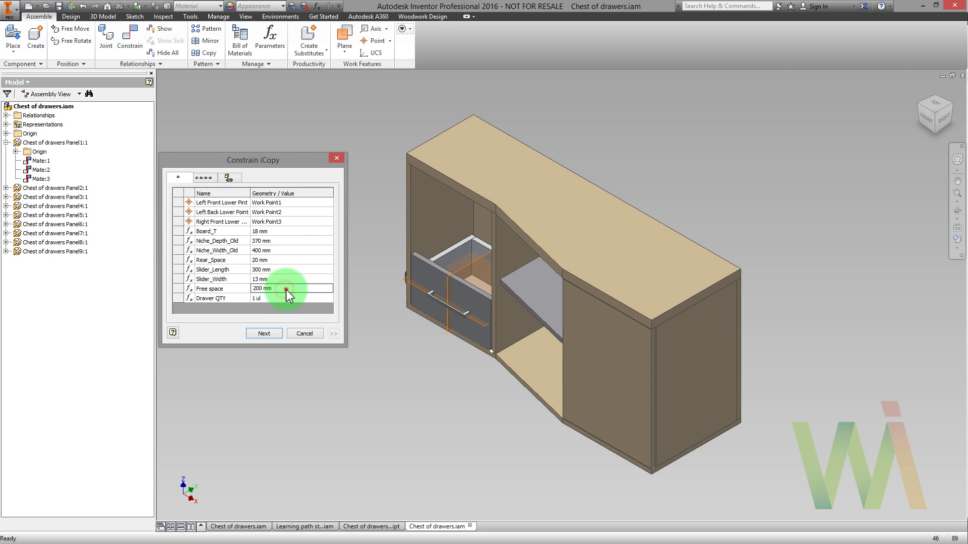
pyautogui.moveTo(286, 289); pyautogui.dragTo(252, 292)
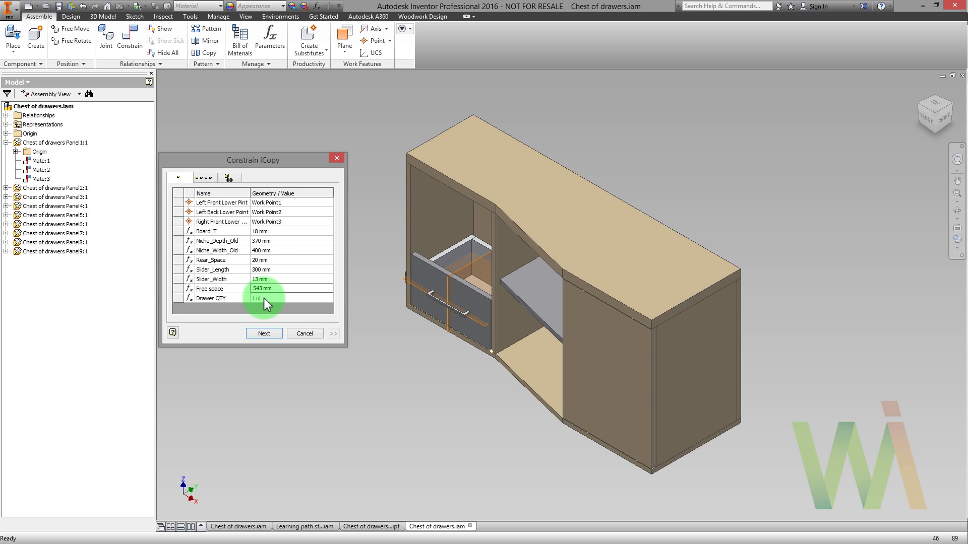
pyautogui.click(264, 297)
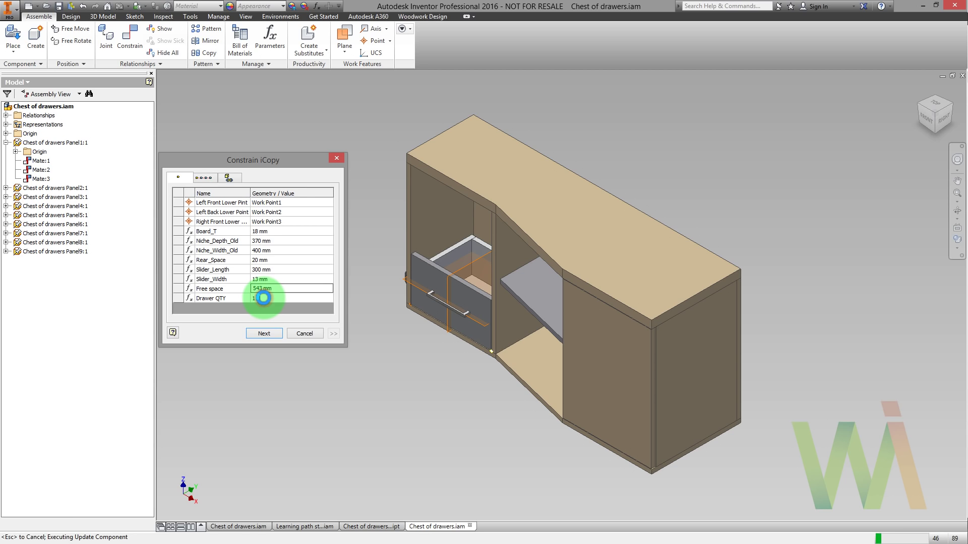
pyautogui.click(263, 298)
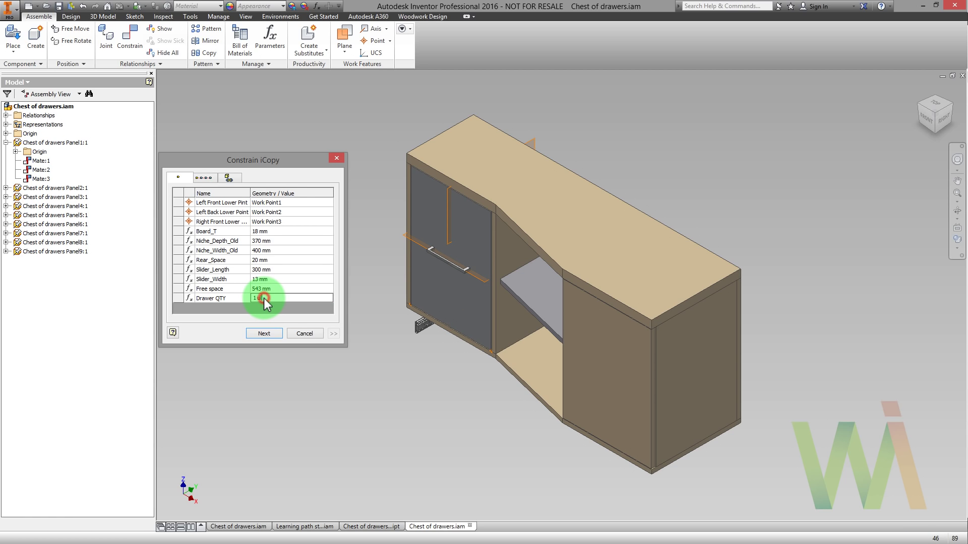
pyautogui.moveTo(264, 297); pyautogui.dragTo(249, 301)
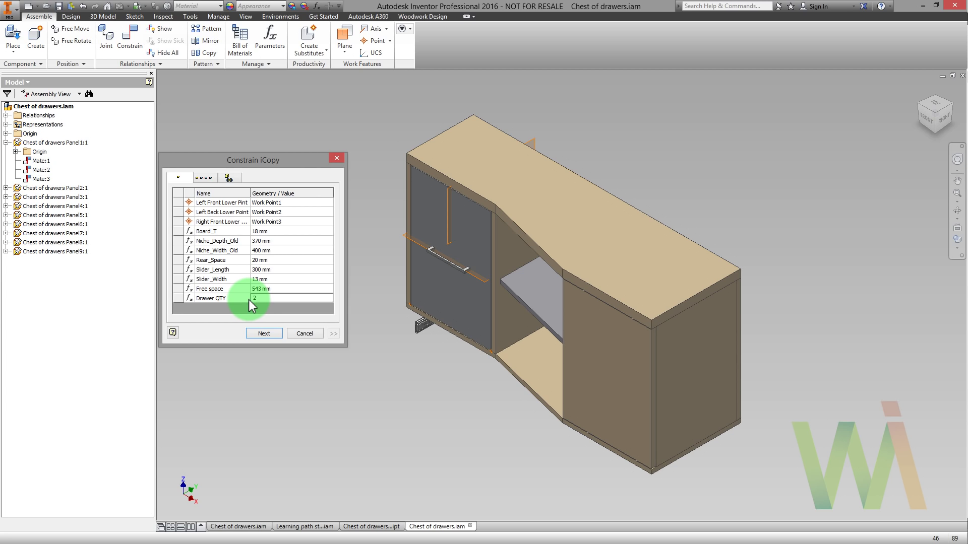
pyautogui.click(259, 333)
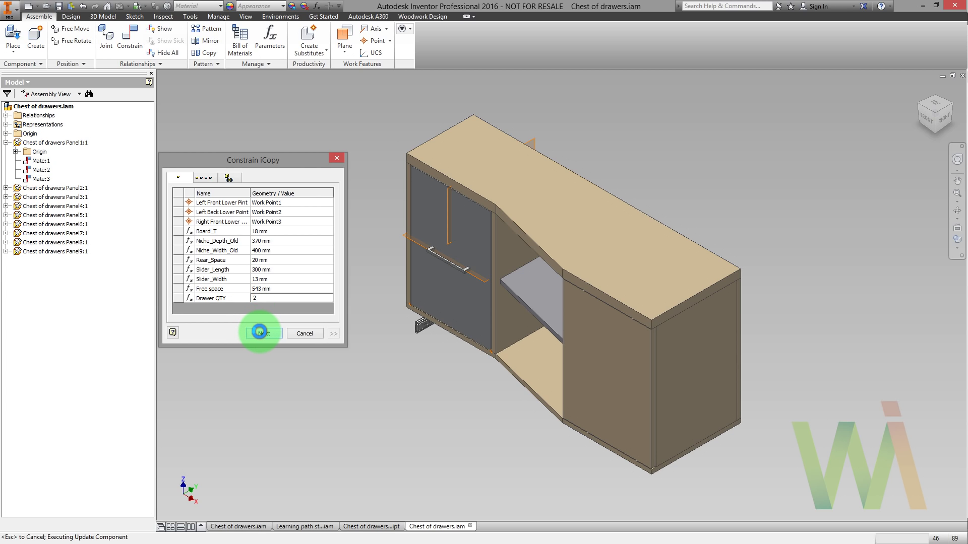
pyautogui.click(259, 331)
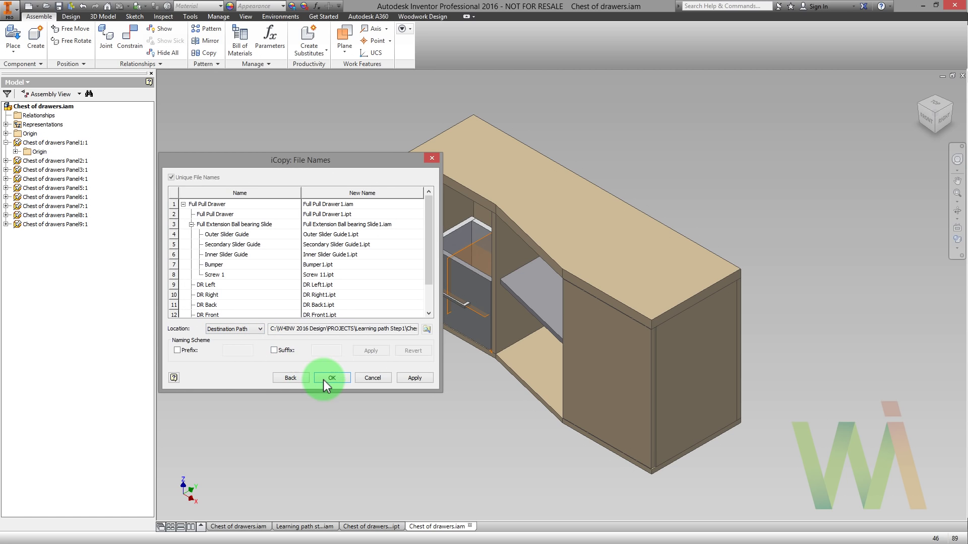
# - Accept the iCopy file names to place the drawers, then hide the left side panel
pyautogui.click(325, 380)
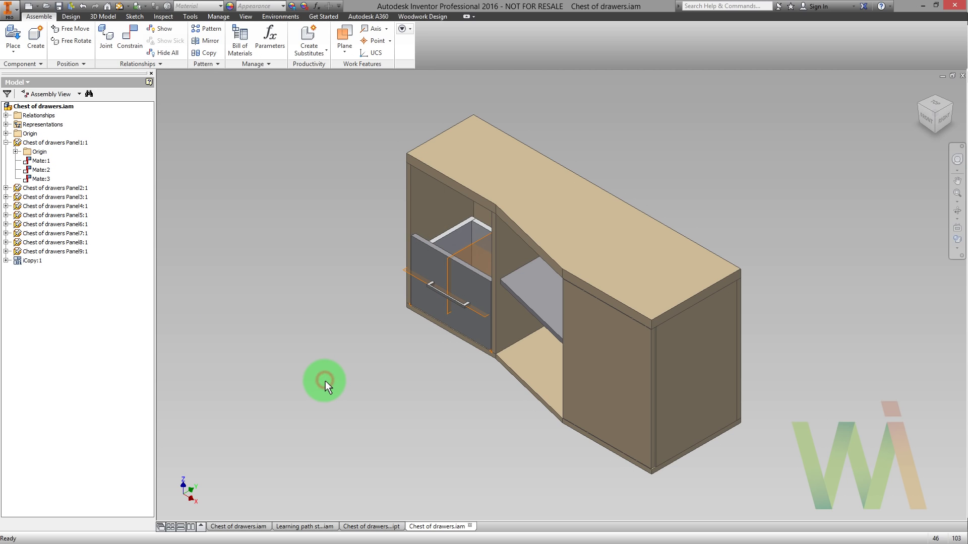
pyautogui.rightClick(410, 199)
pyautogui.click(435, 213)
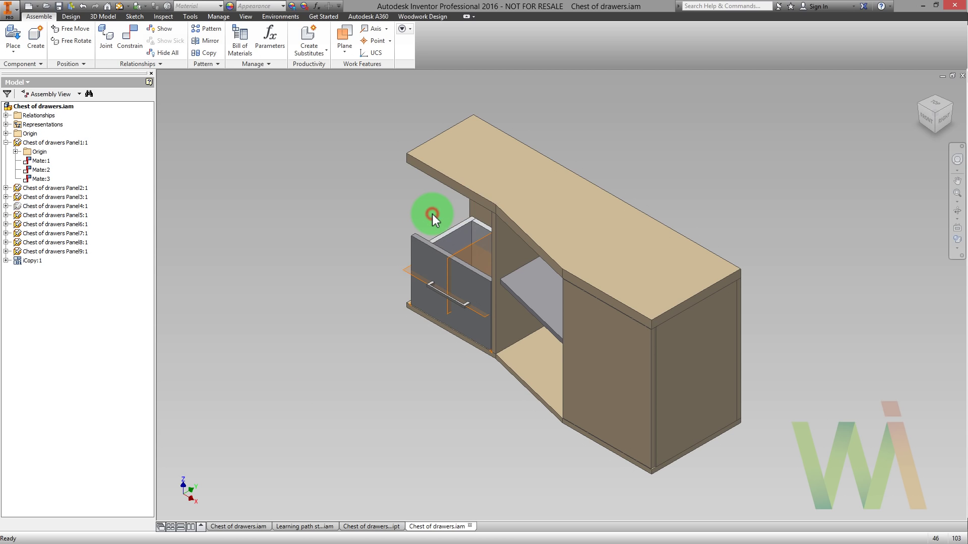
pyautogui.click(924, 110)
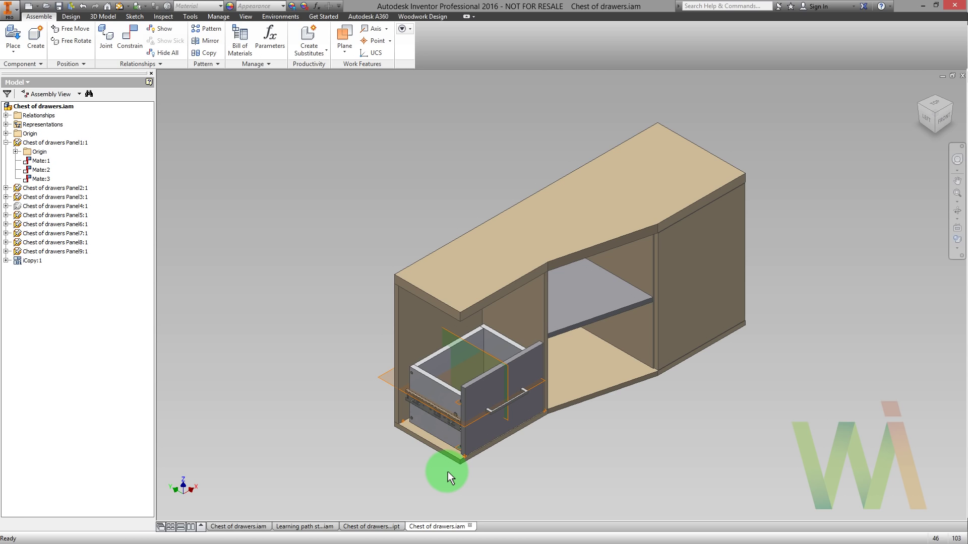
pyautogui.press('alt')
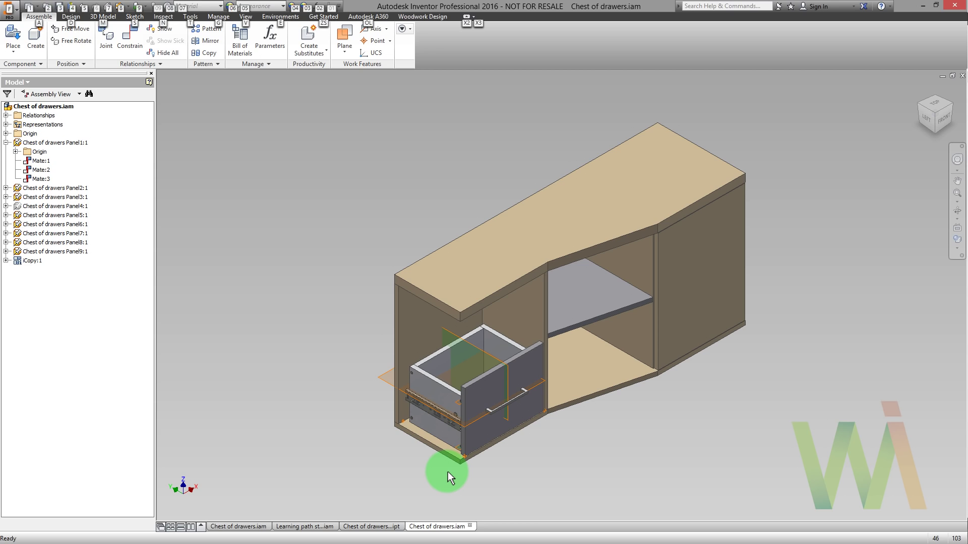
# - Place a copy of the drawer and drag it up beside the cabinet
pyautogui.click(462, 419)
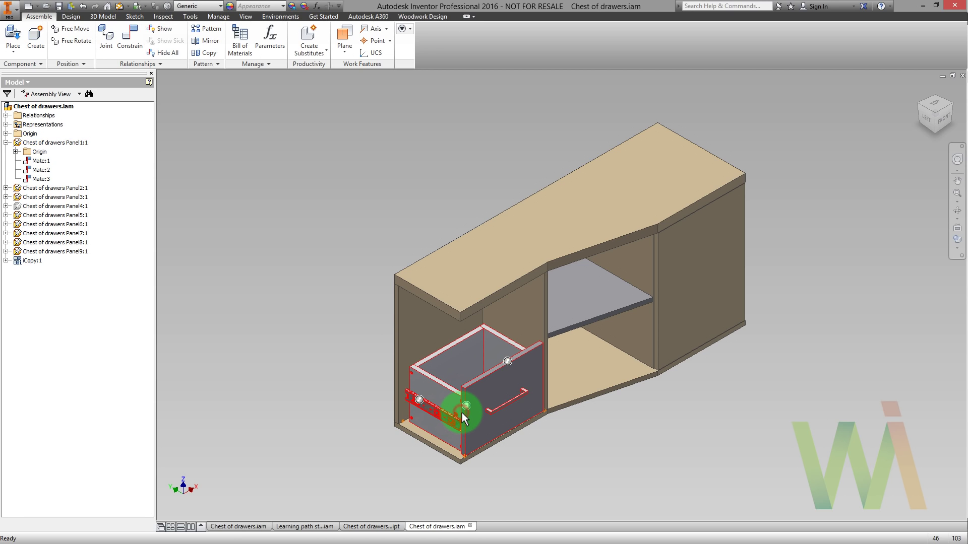
pyautogui.click(396, 297)
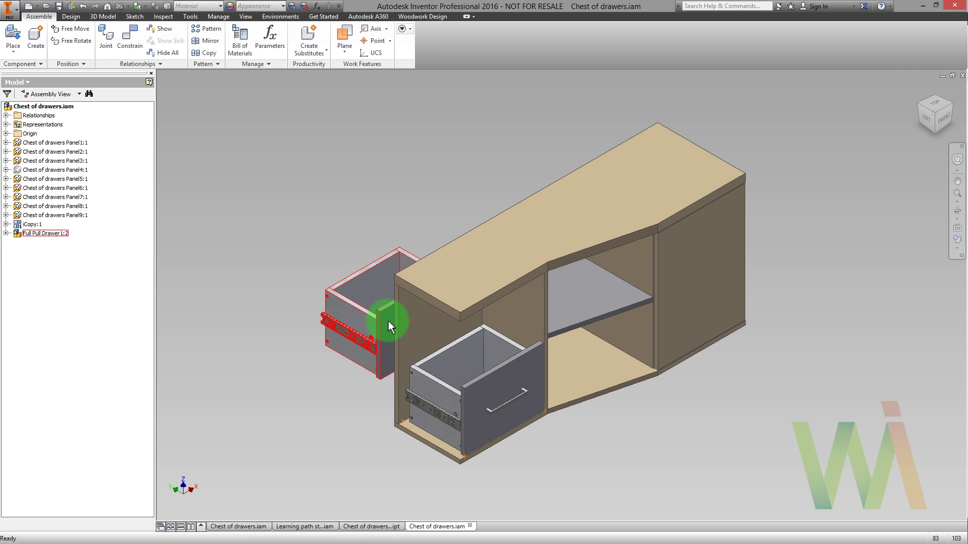
pyautogui.click(388, 321)
pyautogui.moveTo(381, 306); pyautogui.dragTo(365, 233)
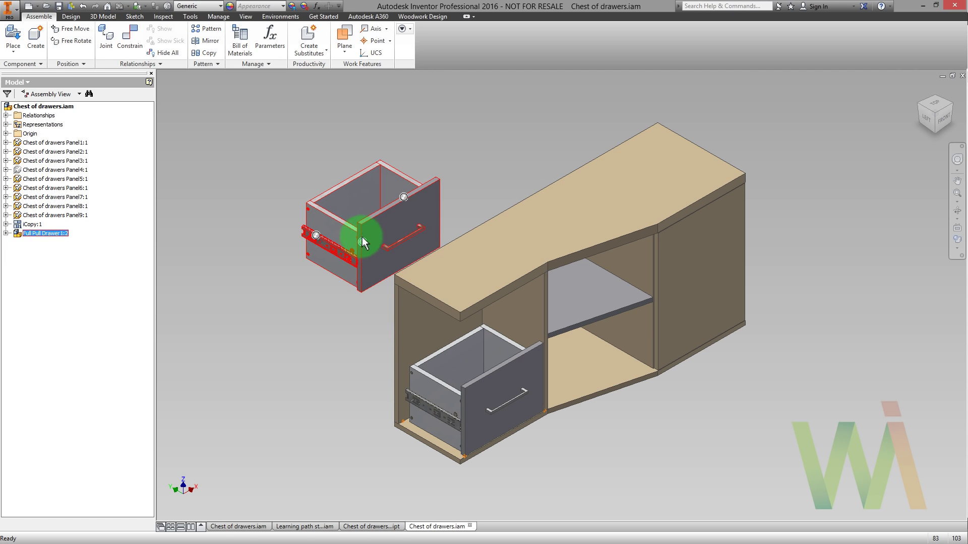
# - Constrain the new drawer flush with the lower drawer's front and side faces
pyautogui.click(132, 44)
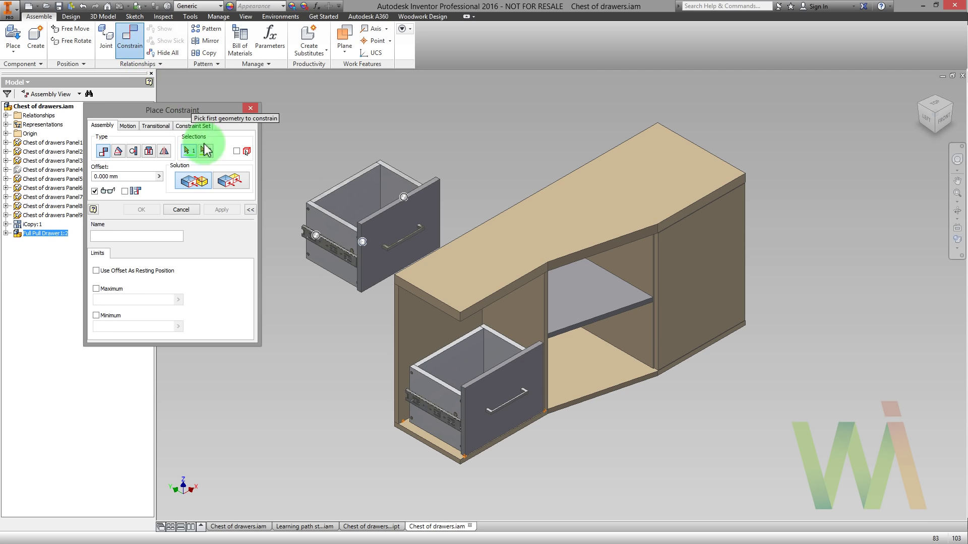
pyautogui.click(231, 181)
pyautogui.click(383, 290)
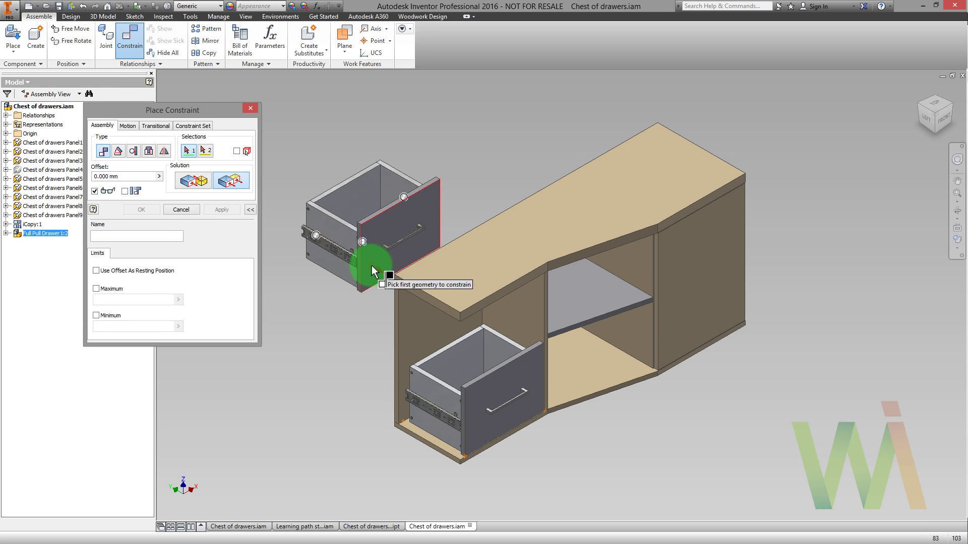
pyautogui.click(479, 434)
pyautogui.click(222, 209)
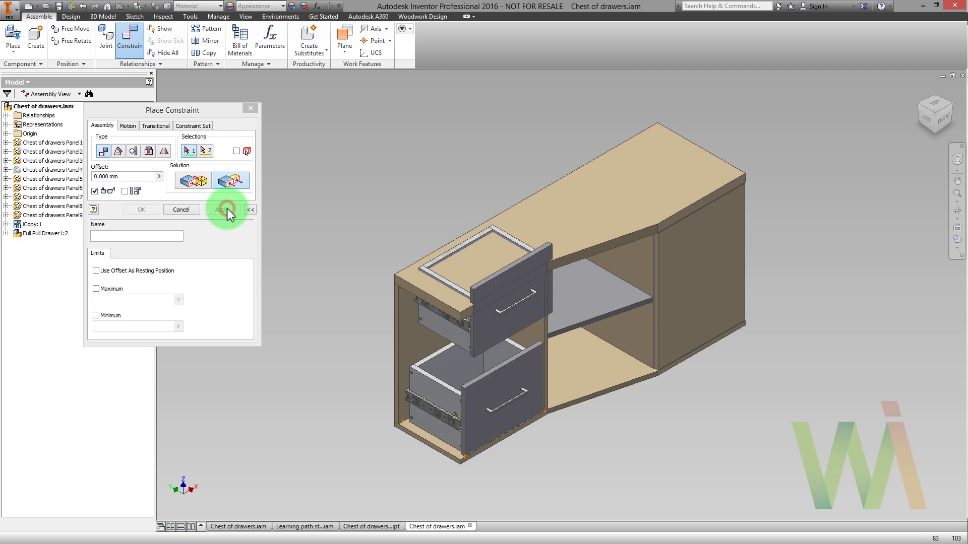
pyautogui.click(452, 331)
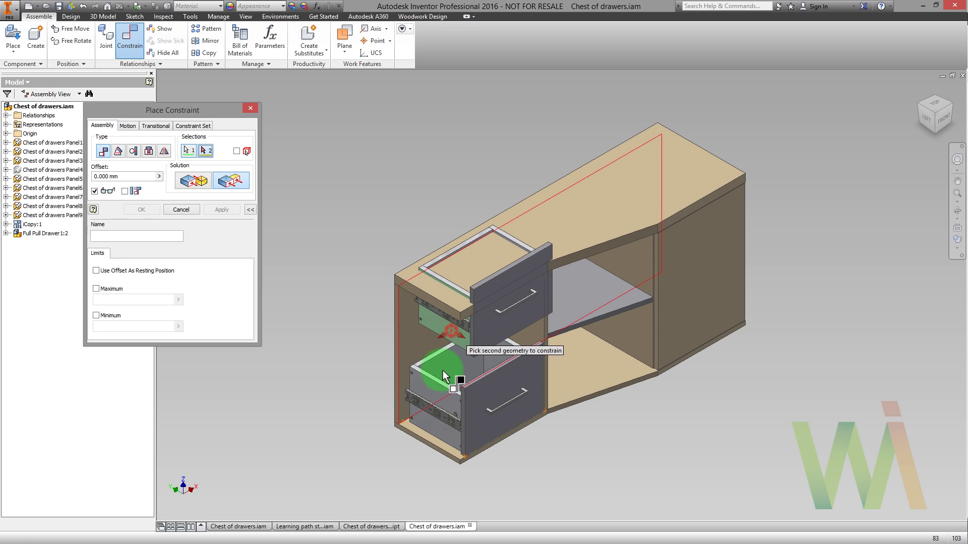
pyautogui.click(428, 395)
pyautogui.click(234, 209)
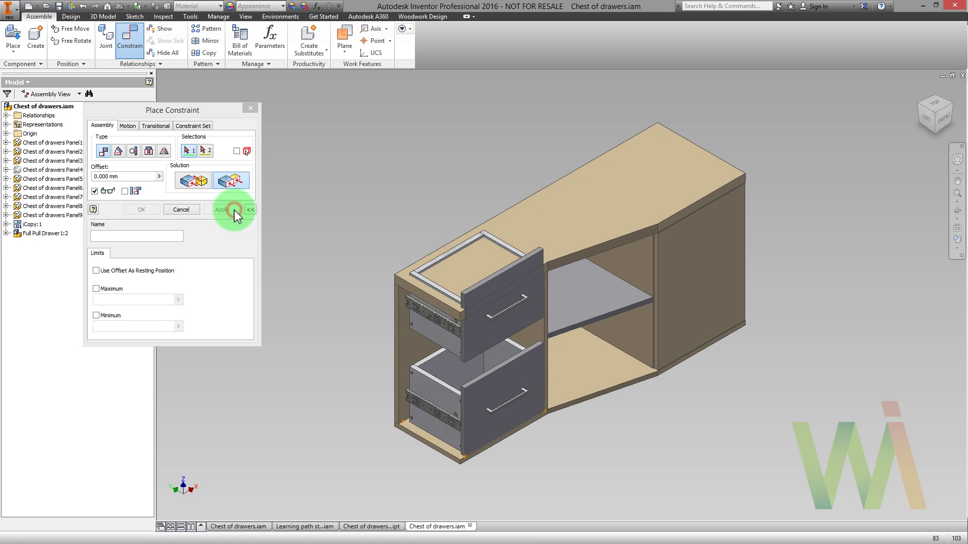
# - Mate the two drawer front edges with a 3 mm offset gap
pyautogui.click(192, 183)
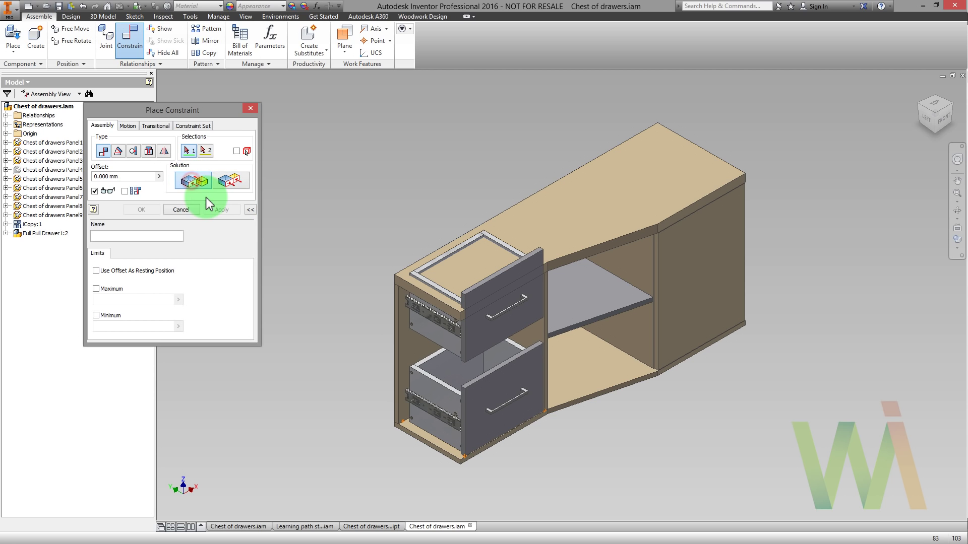
pyautogui.scroll(5, 474, 378)
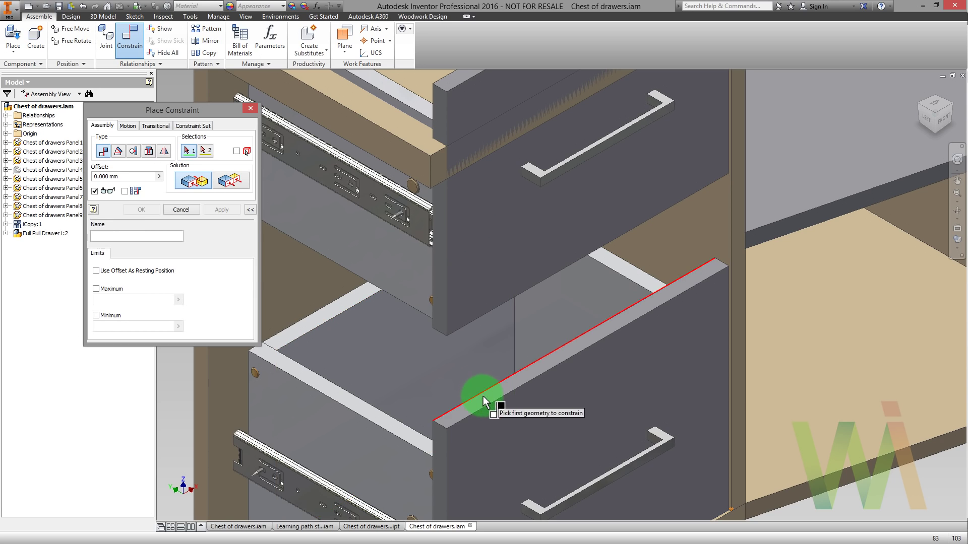
pyautogui.click(484, 397)
pyautogui.click(476, 319)
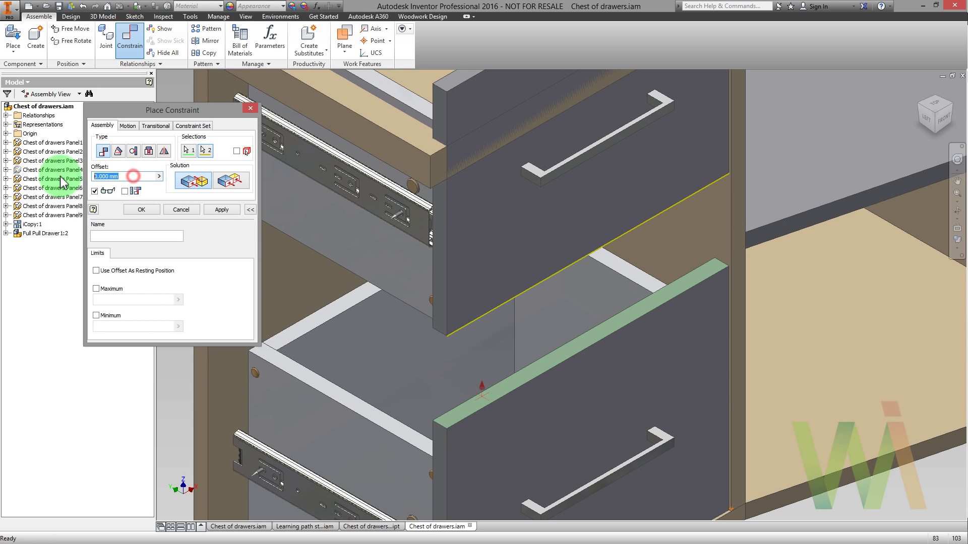
pyautogui.write('3')
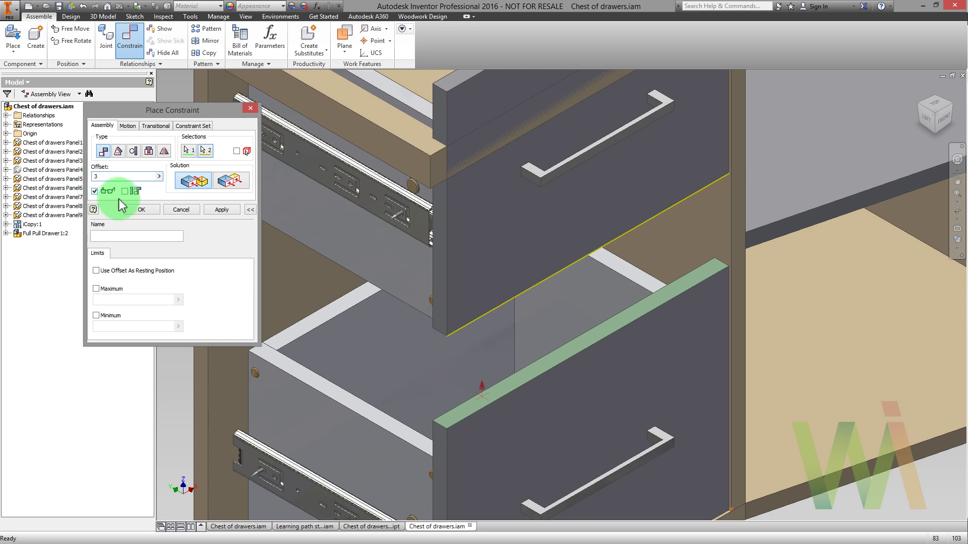
pyautogui.click(150, 210)
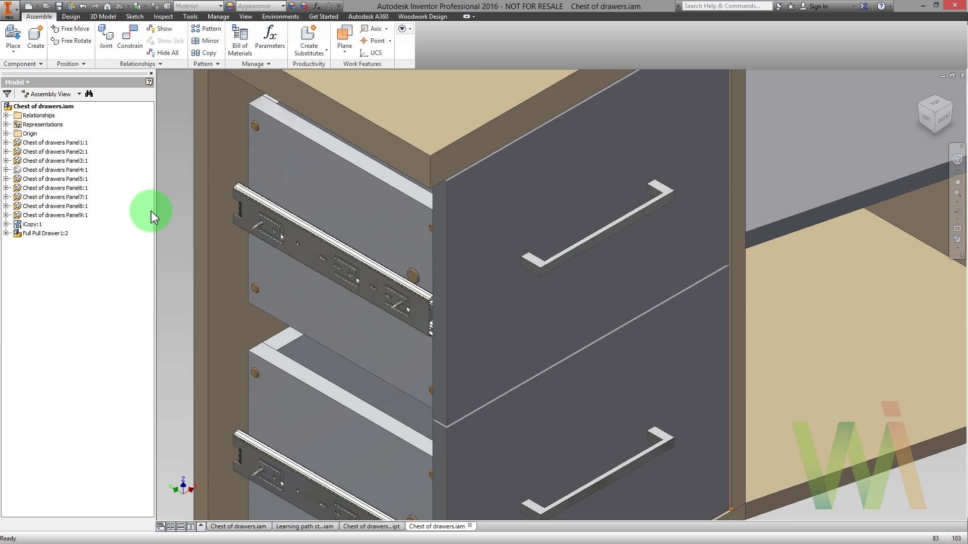
# - Turn Panel4:1 visibility back on and return to the home view of the cabinet
pyautogui.rightClick(81, 171)
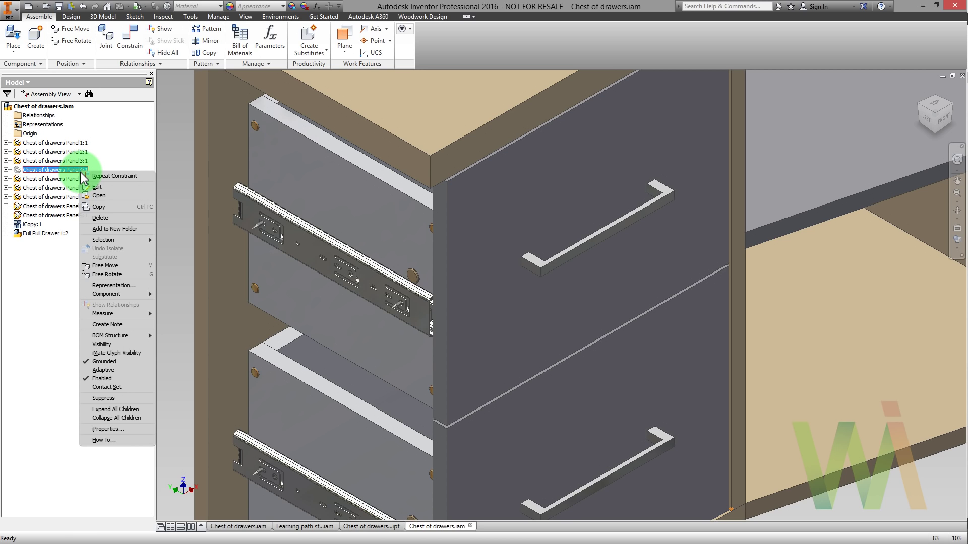
pyautogui.click(103, 345)
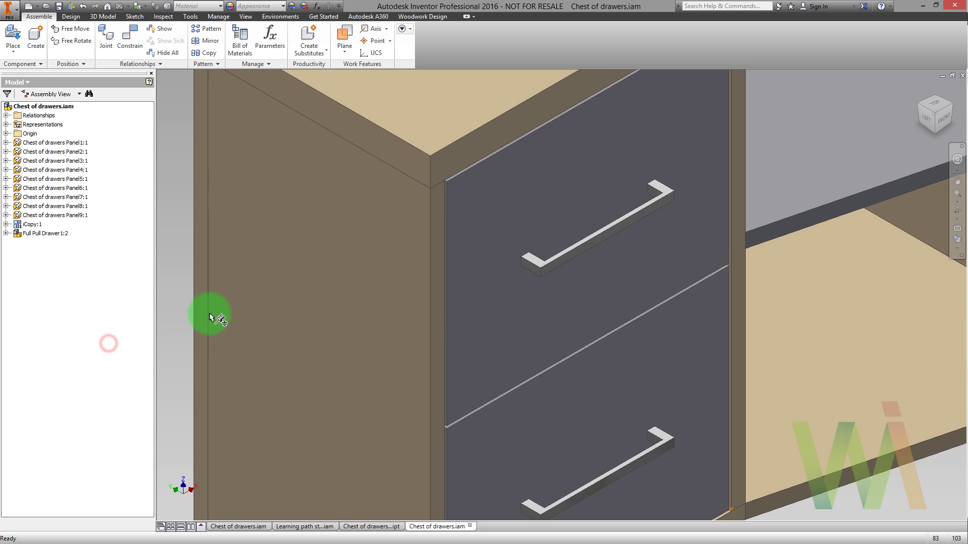
pyautogui.click(919, 90)
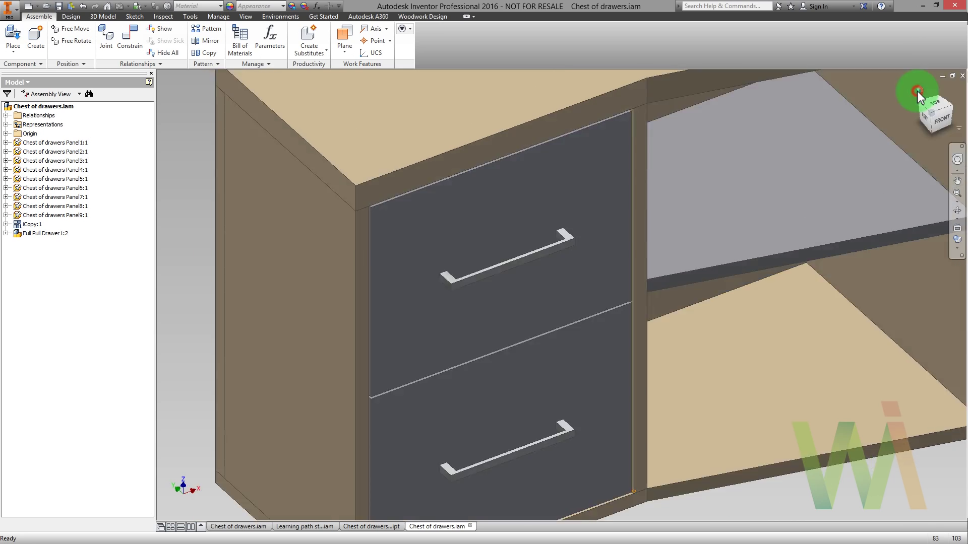